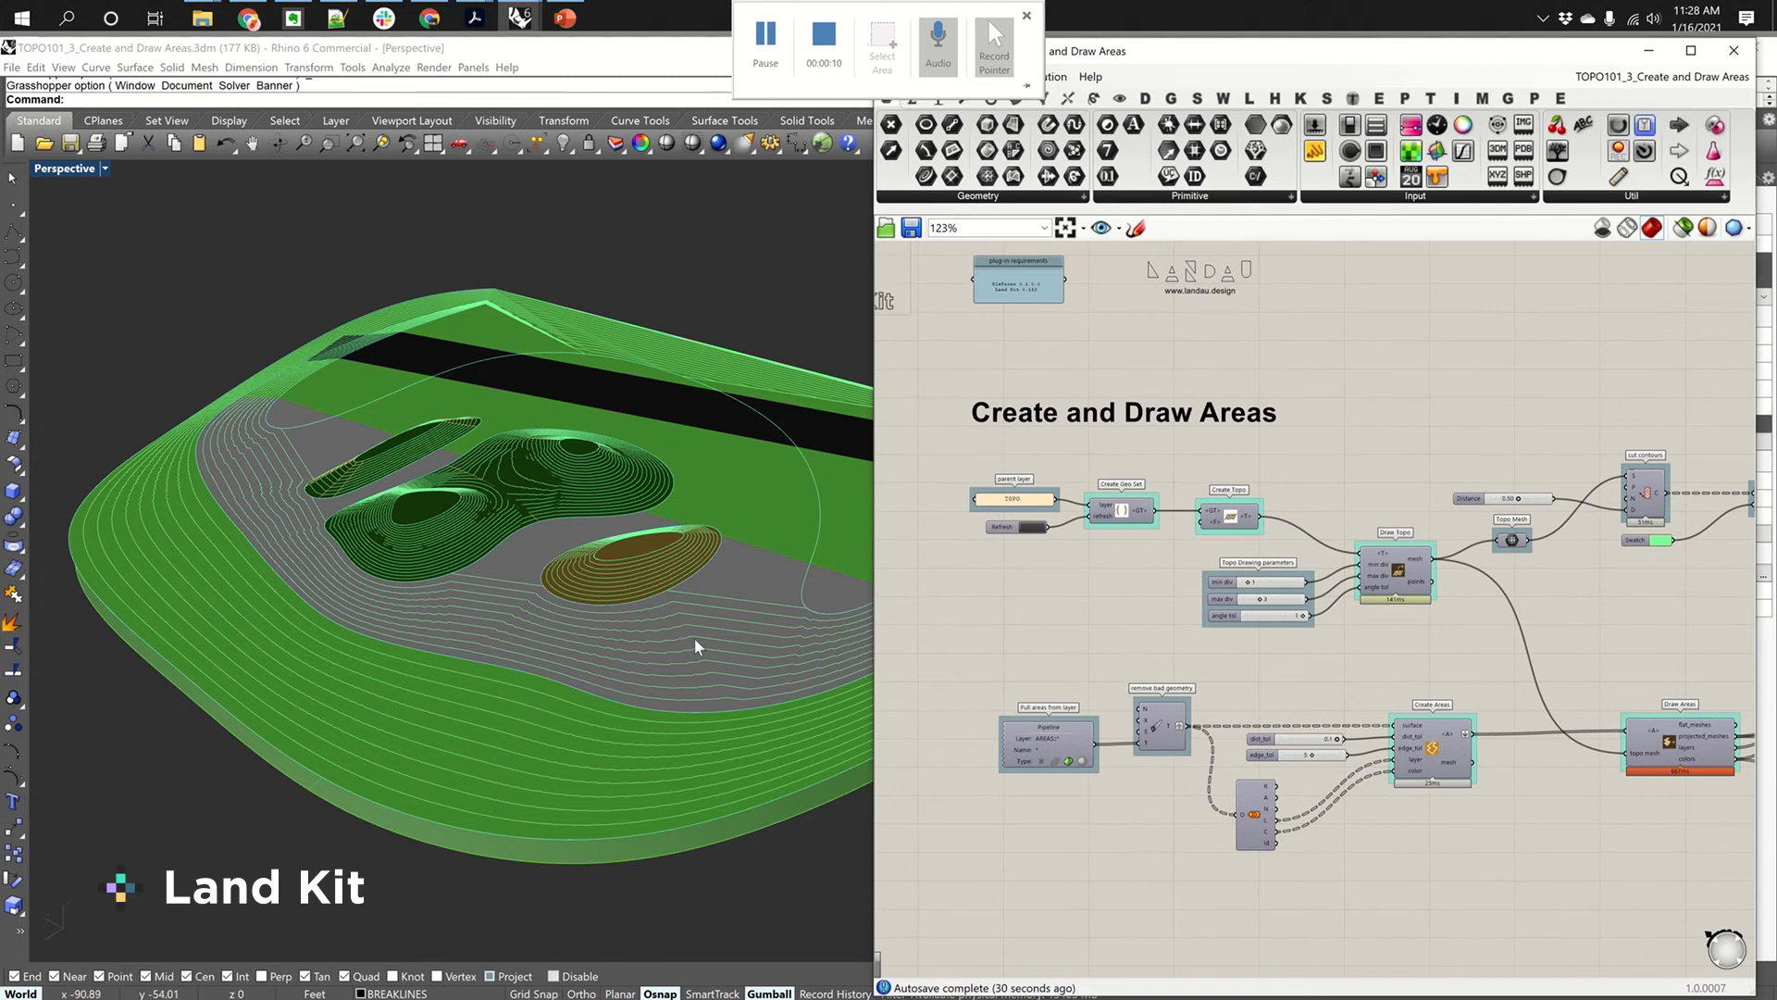
Step: Examine the terrain model with its contours and projected areas from several angles and distances
right_drag(623, 622, 663, 581)
scroll(487, 612, up, 6)
shift+right_drag(487, 612, 594, 556)
scroll(594, 556, down, 5)
shift+right_drag(680, 496, 521, 509)
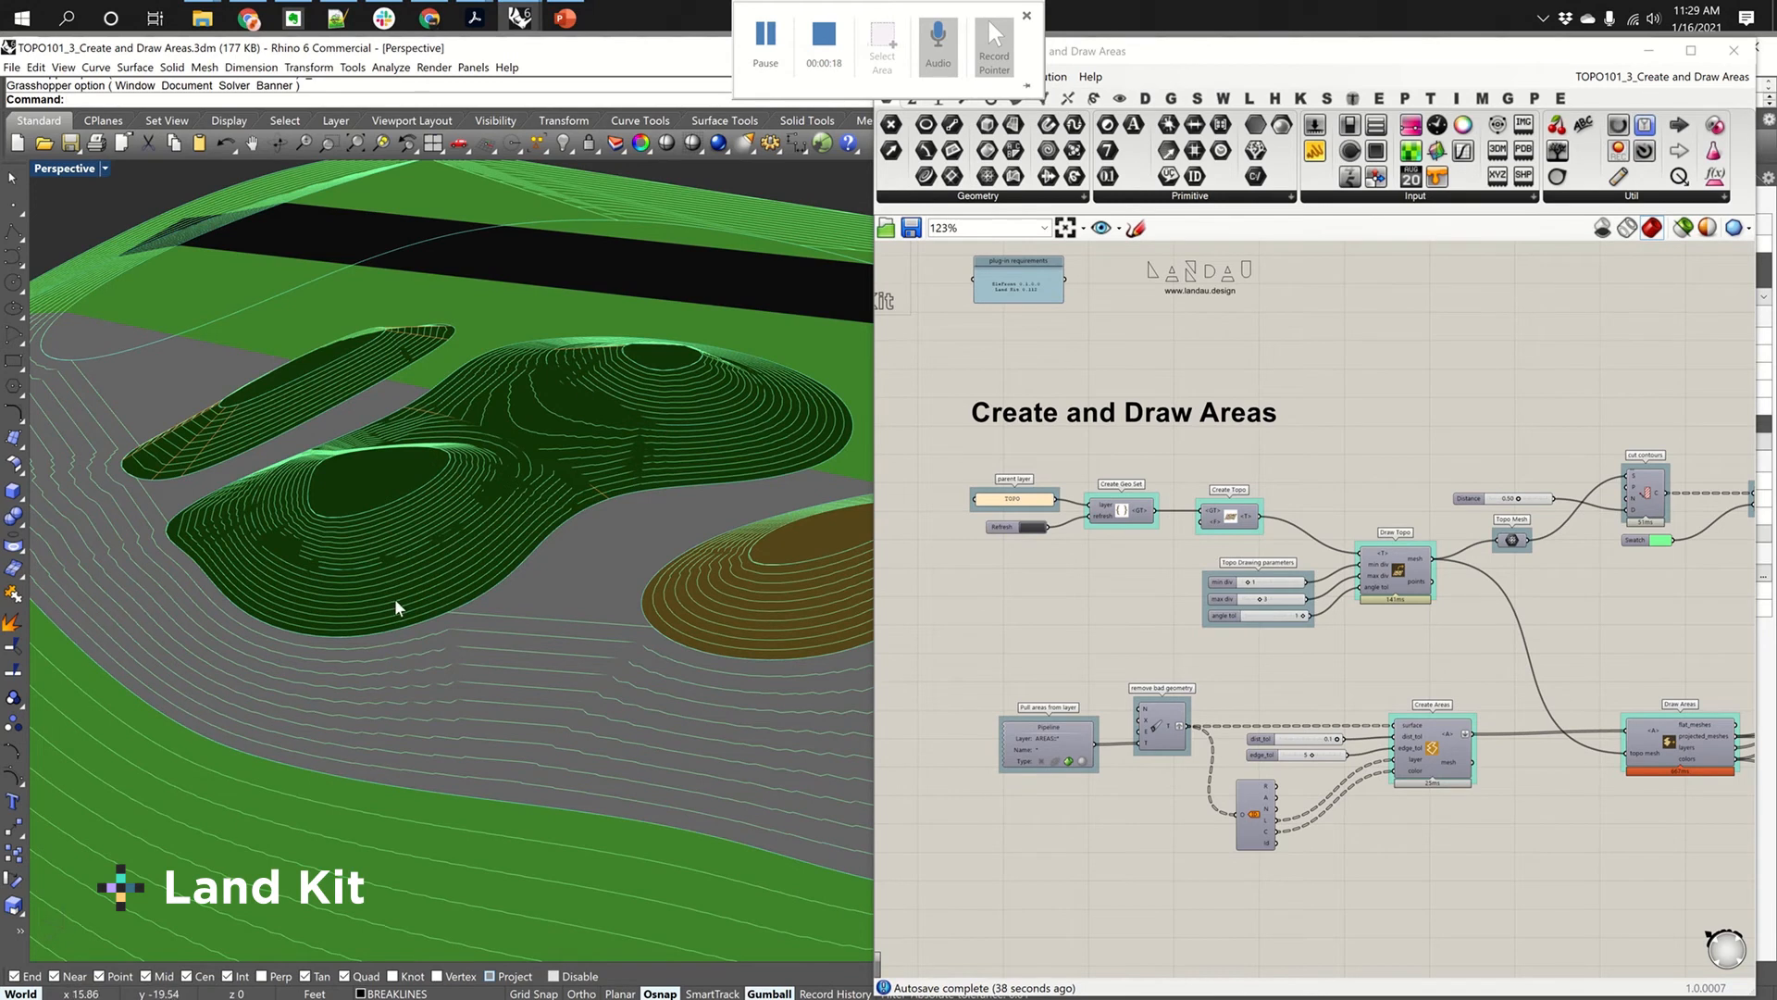
scroll(384, 468, down, 3)
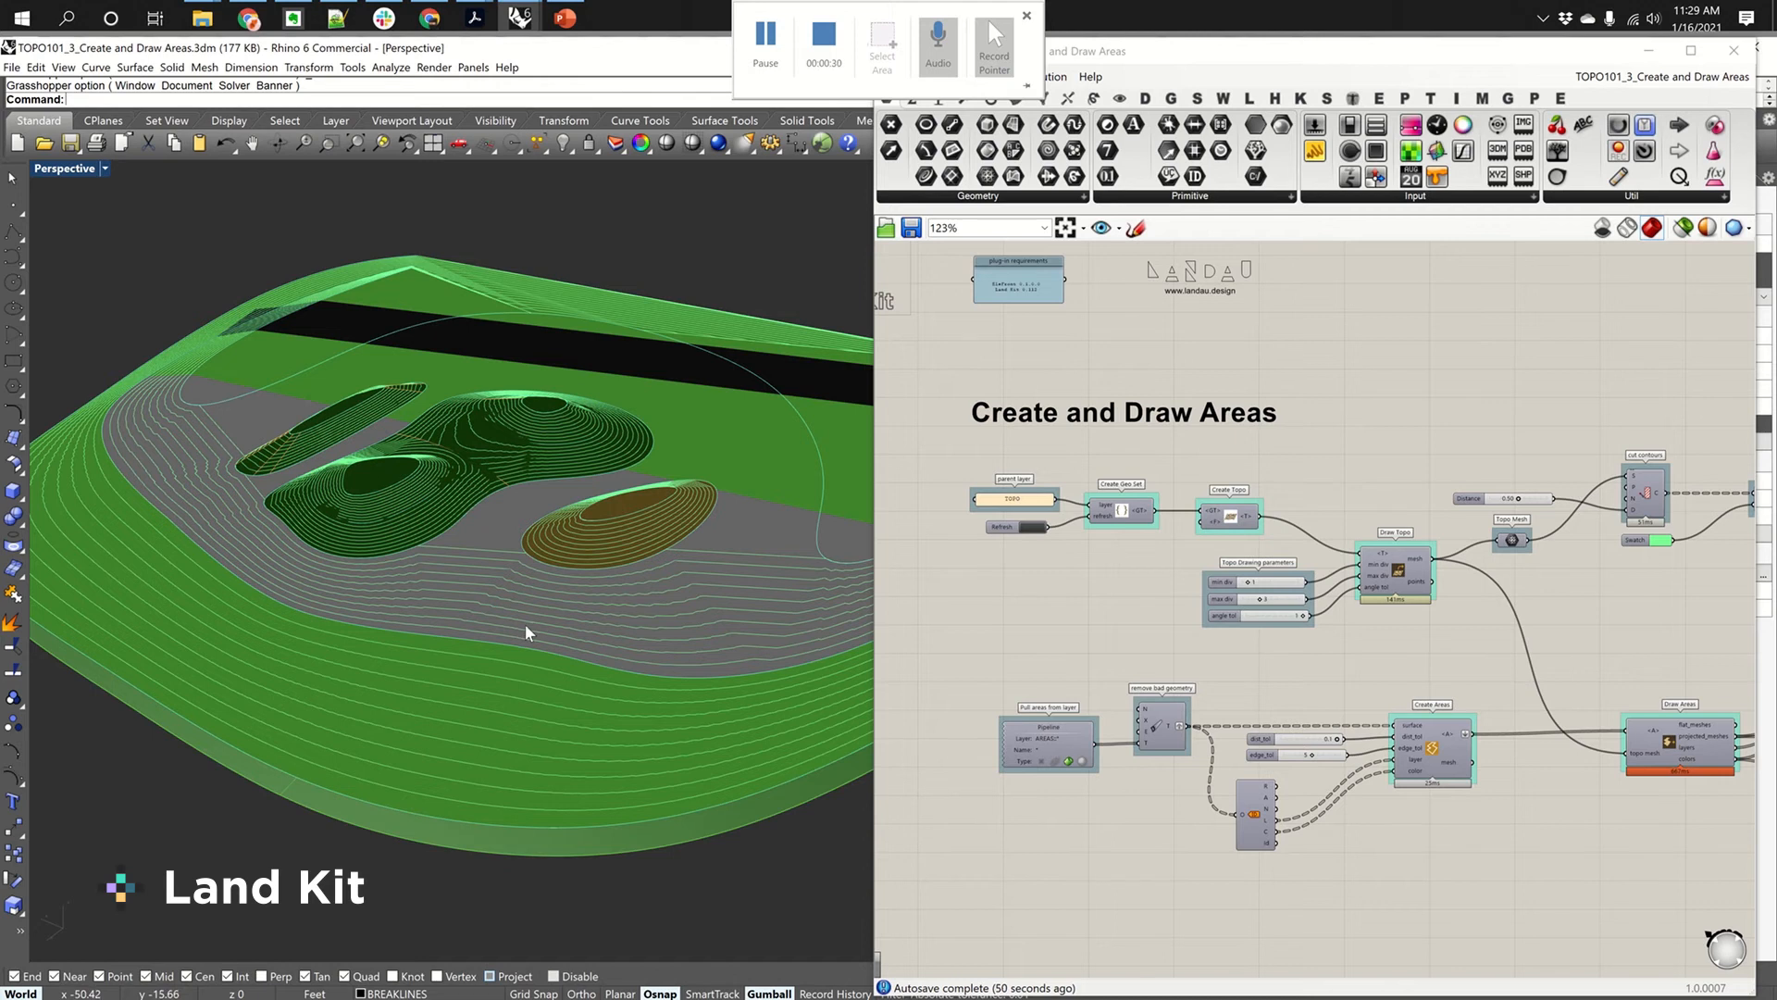
scroll(525, 624, up, 5)
scroll(646, 563, down, 3)
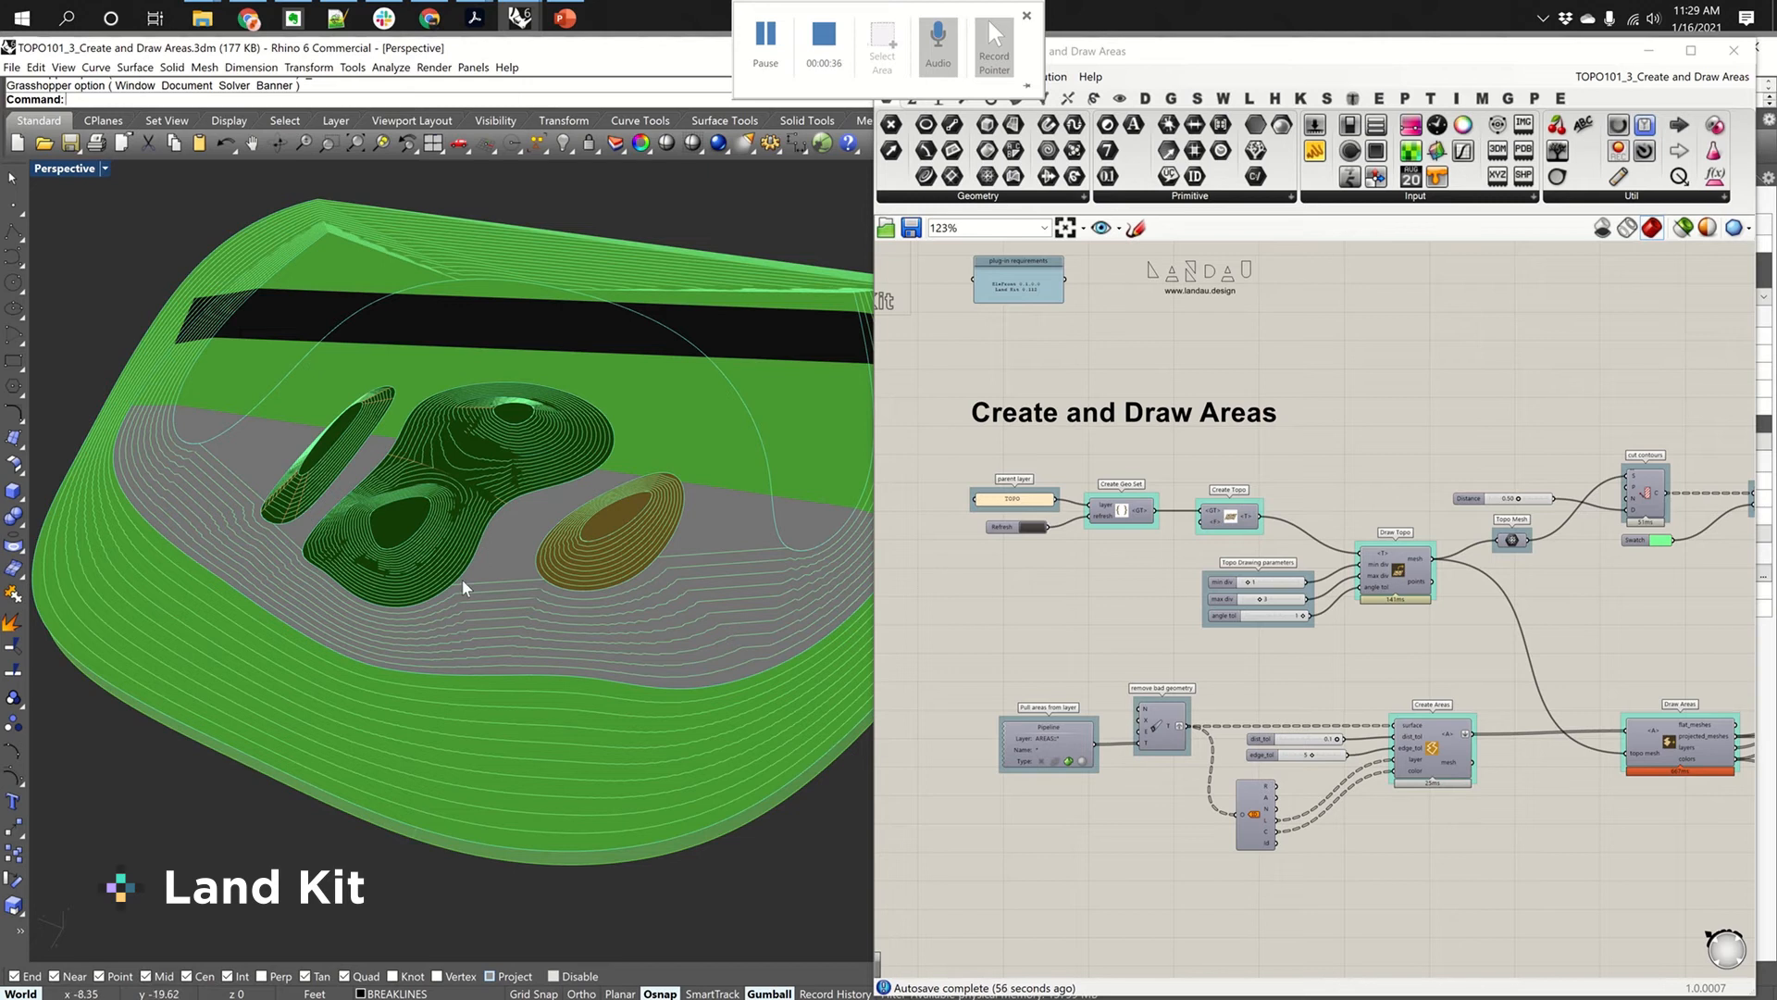
right_drag(559, 644, 561, 621)
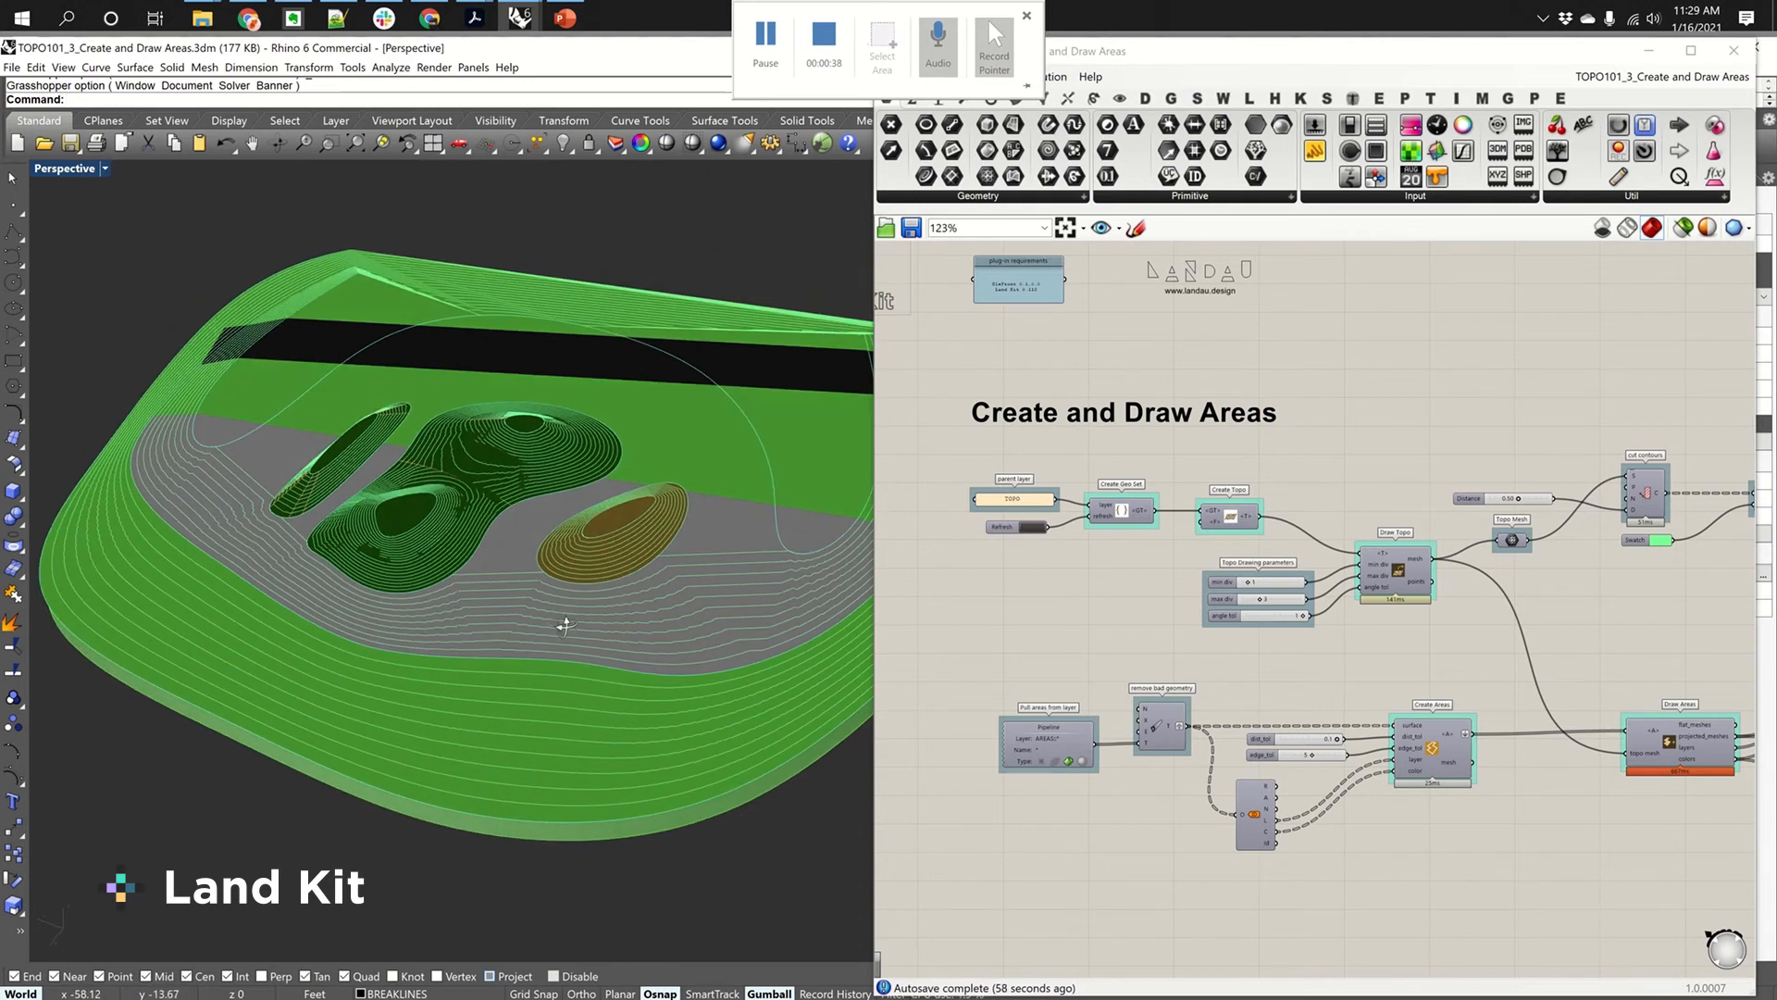
scroll(1482, 529, up, 3)
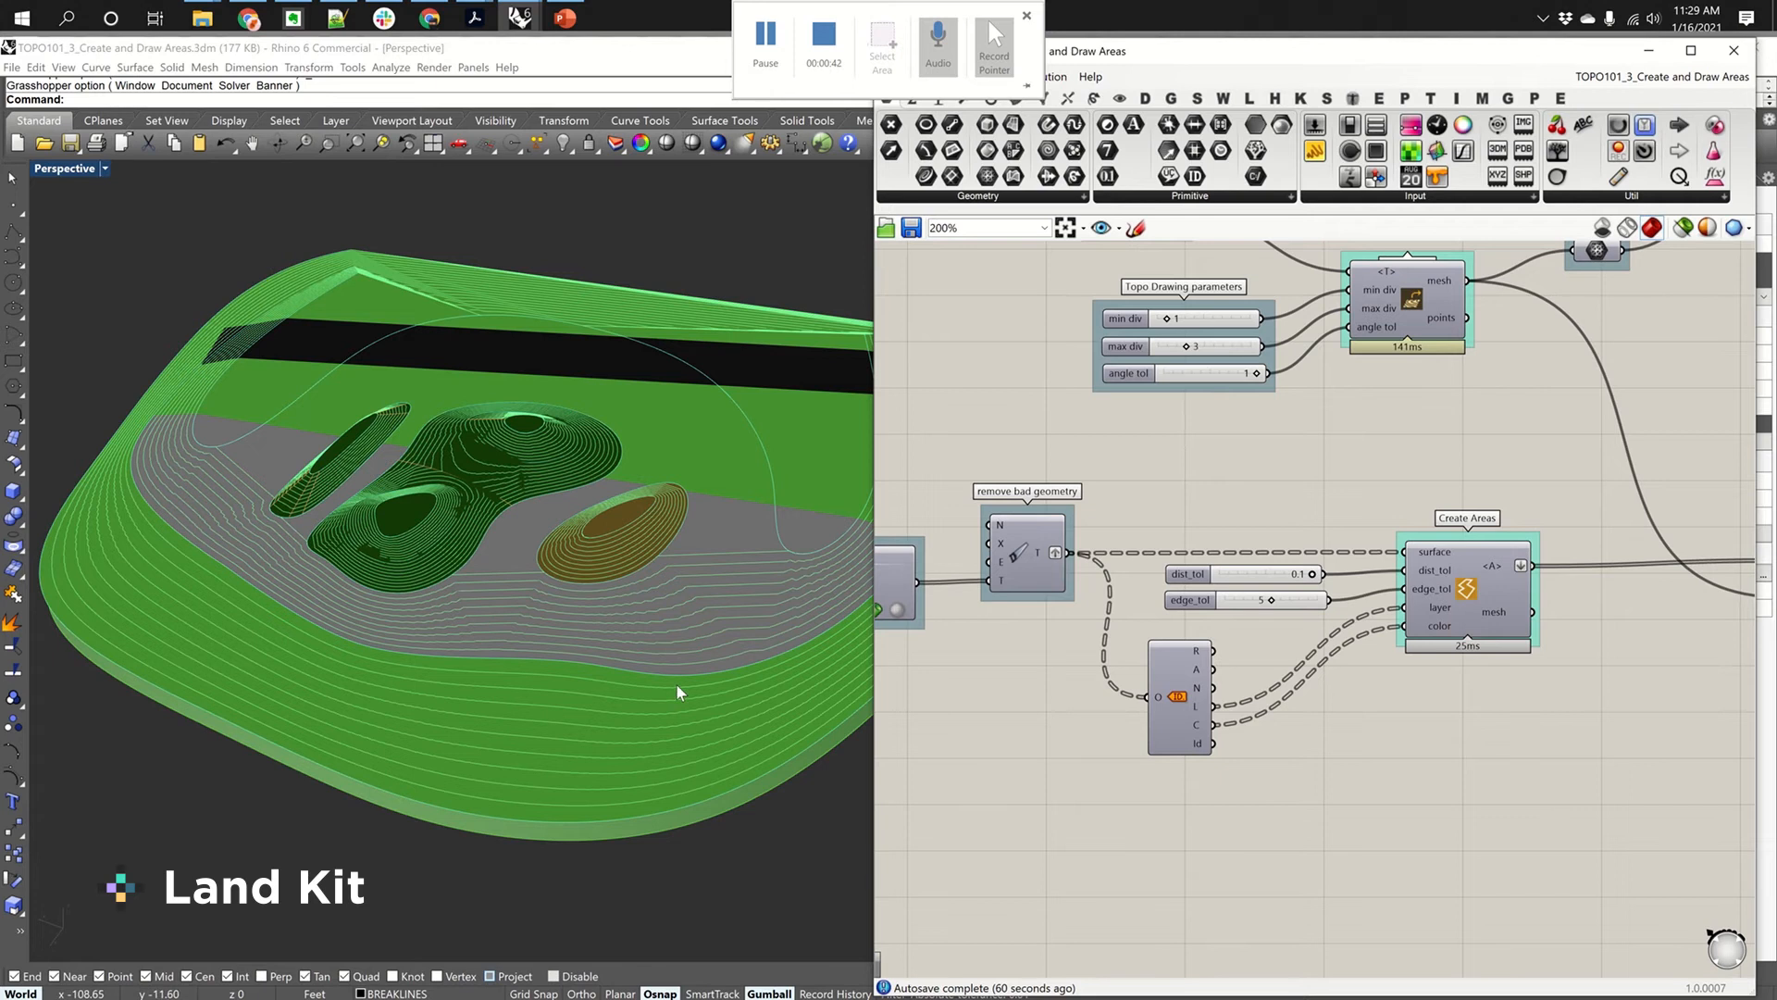
Step: Highlight the preview areas component and select the flat lawn surface in the model to compare it with the projected meshes
right_drag(1208, 453, 534, 508)
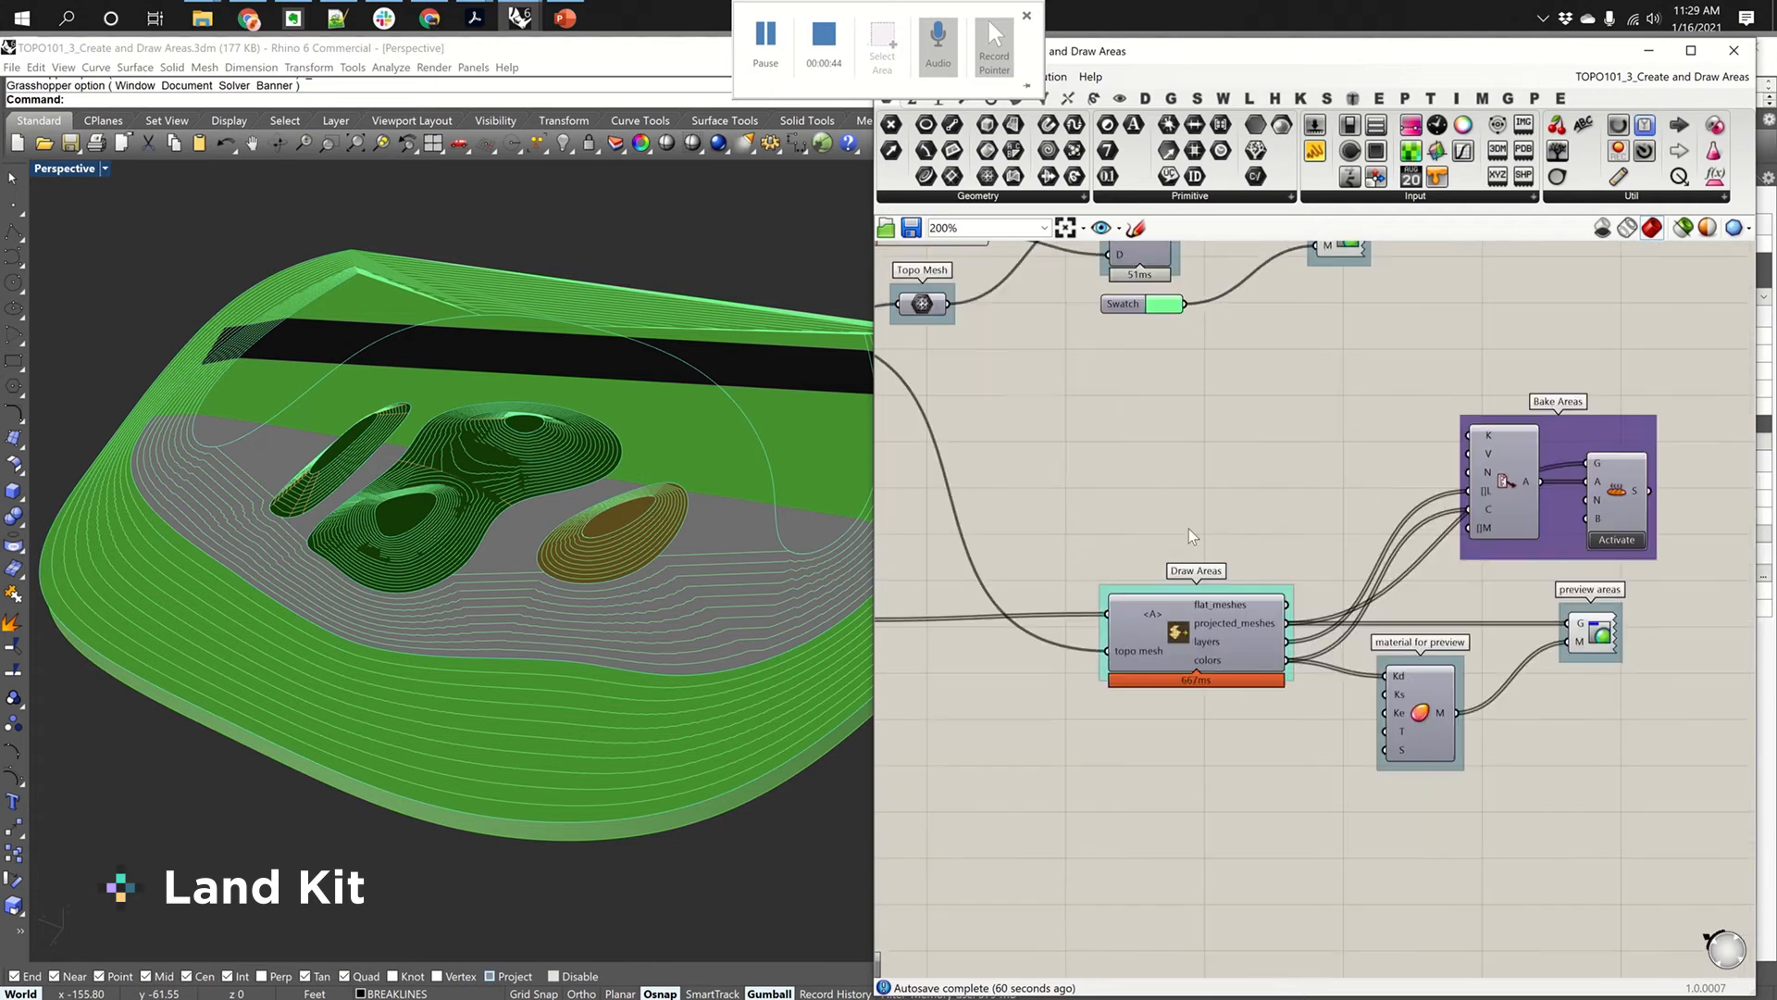
scroll(1430, 535, down, 2)
click(1551, 607)
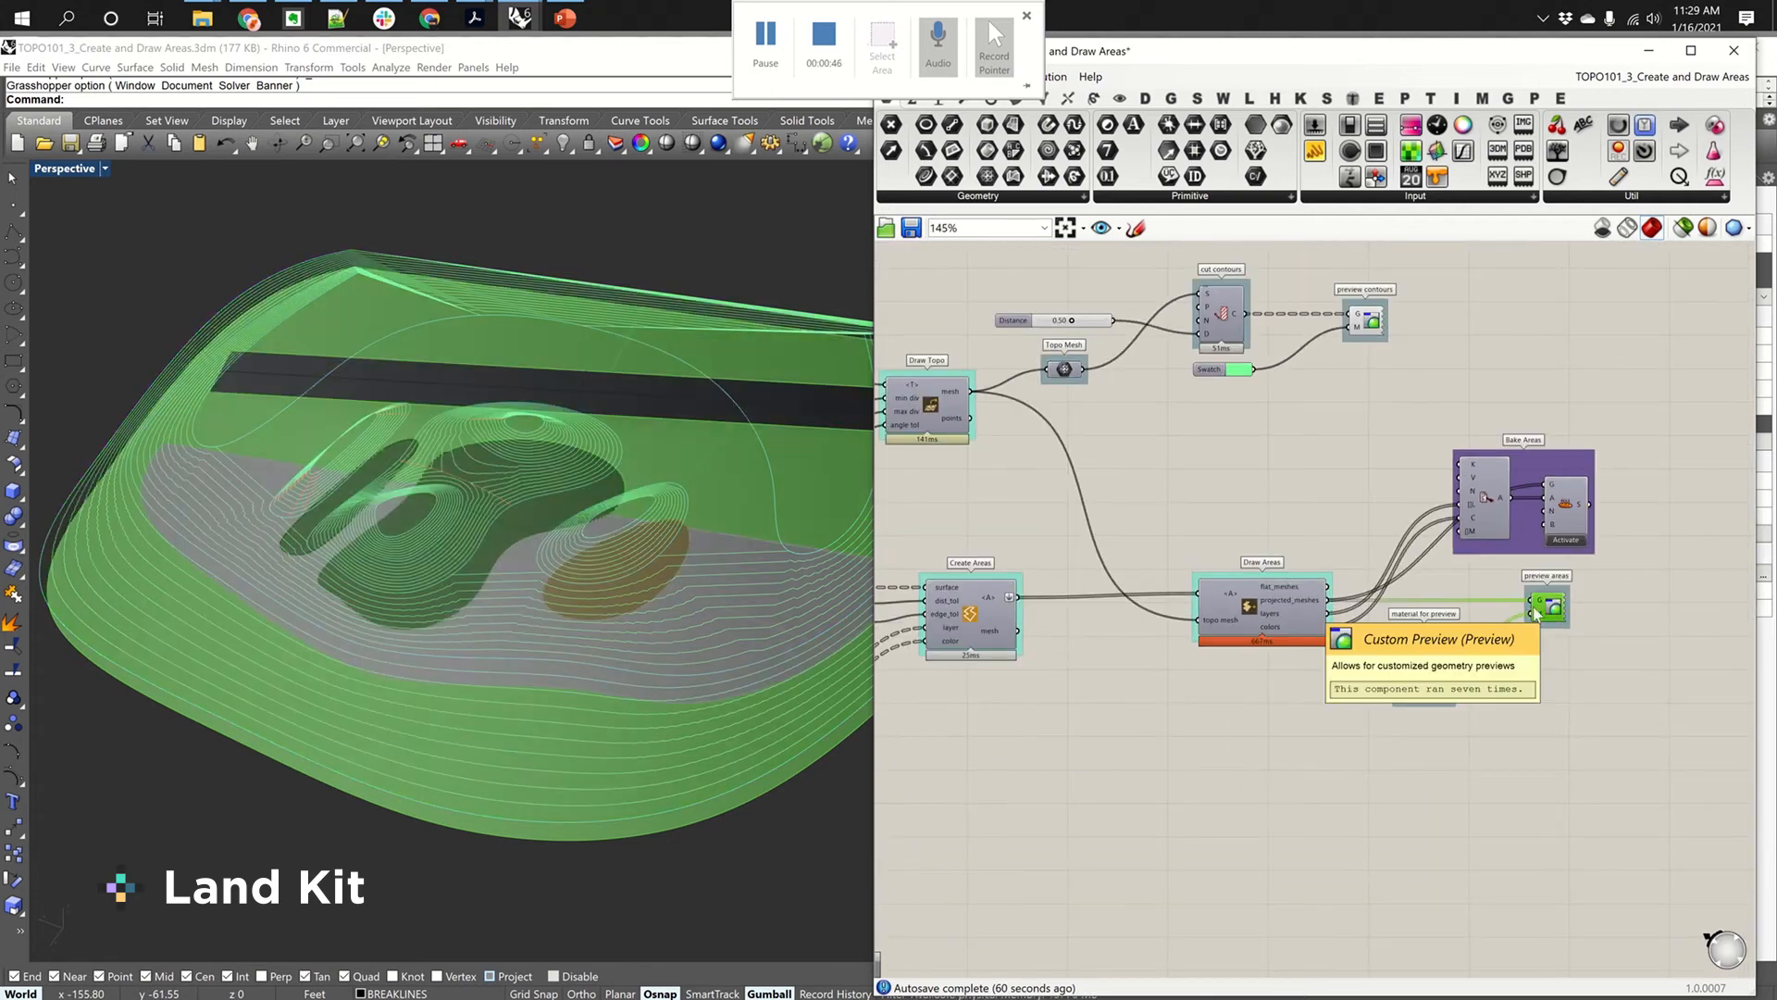
right_drag(640, 753, 639, 697)
scroll(672, 441, up, 5)
click(597, 397)
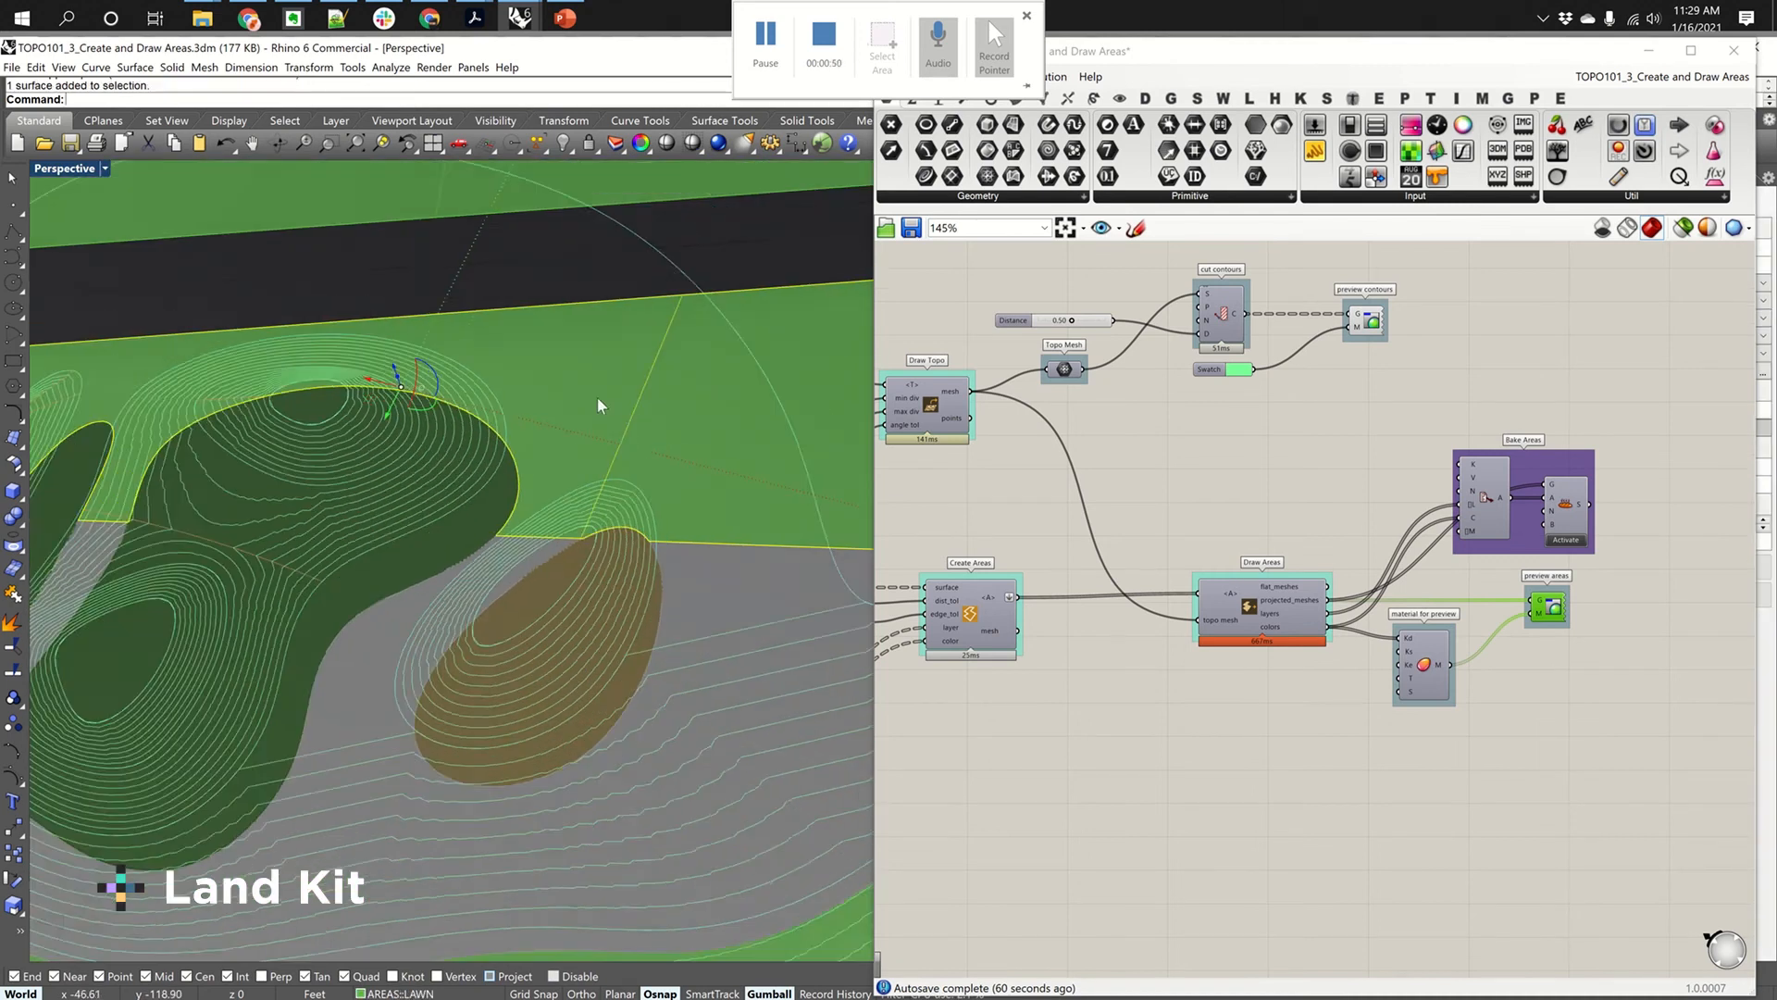
right_drag(609, 405, 603, 387)
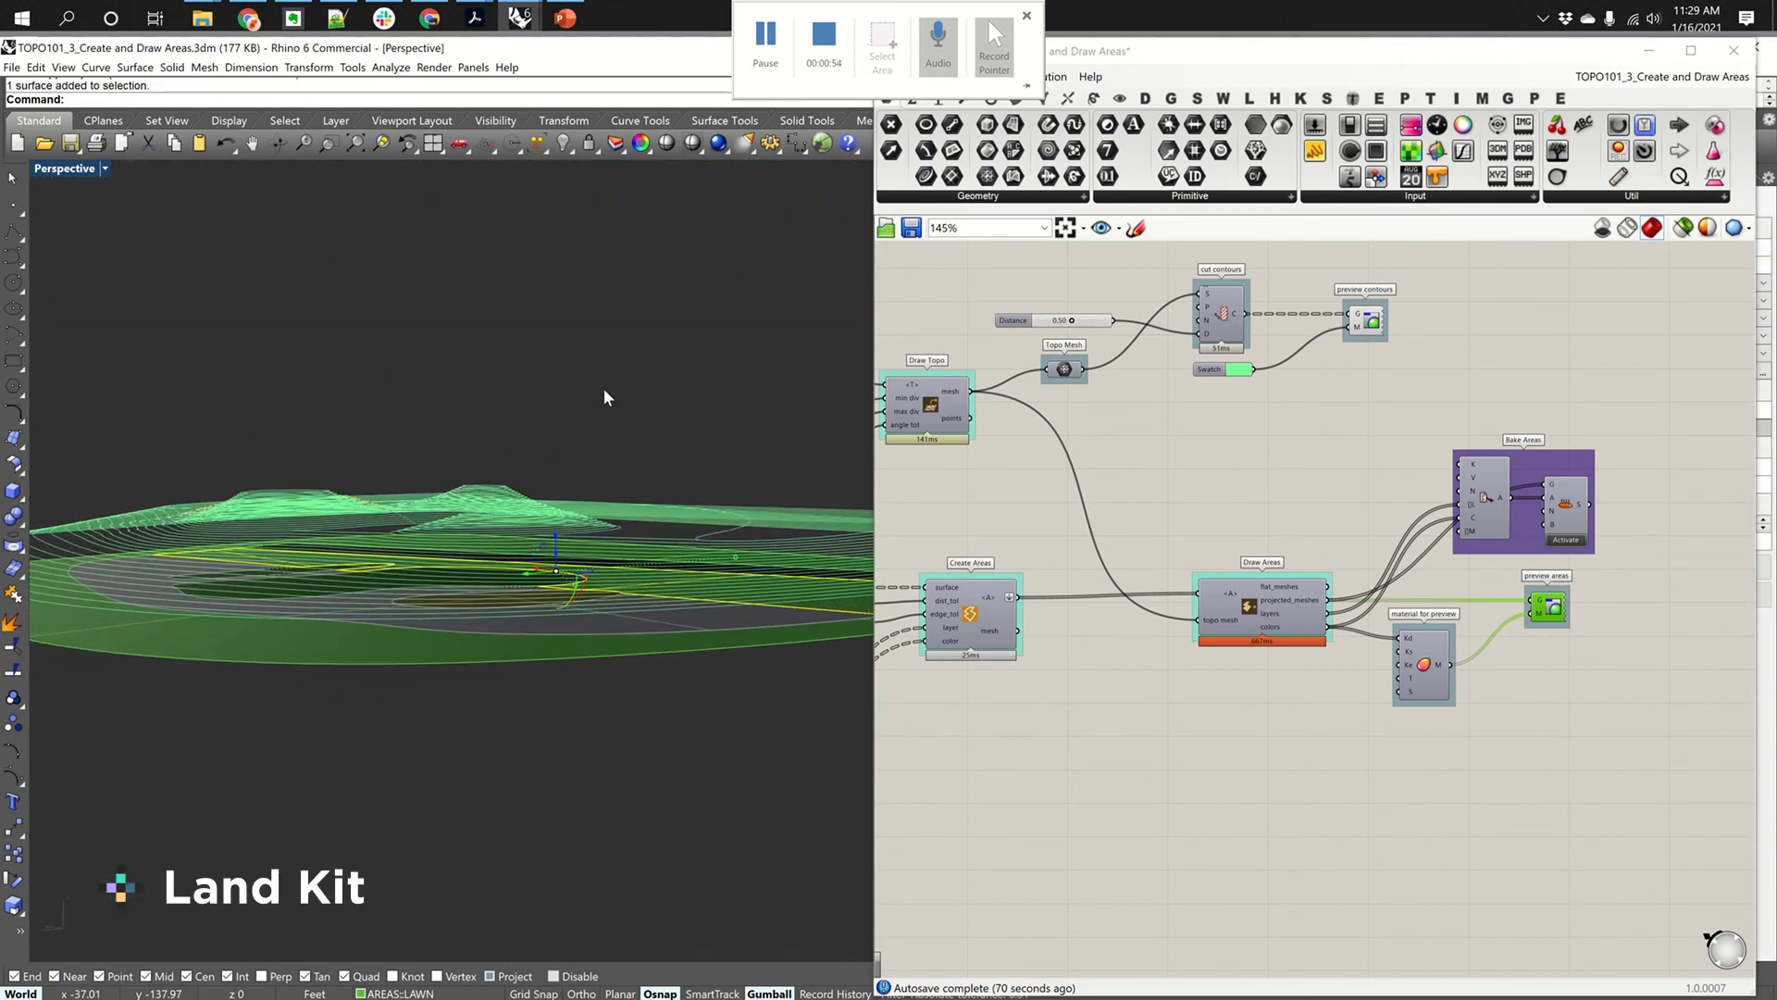
Step: Draw a rectangular plane surface in the Top view, in the empty space beside the terrain
key(ctrl+F1)
right_drag(702, 522, 518, 479)
scroll(509, 478, down, 8)
right_drag(737, 441, 593, 476)
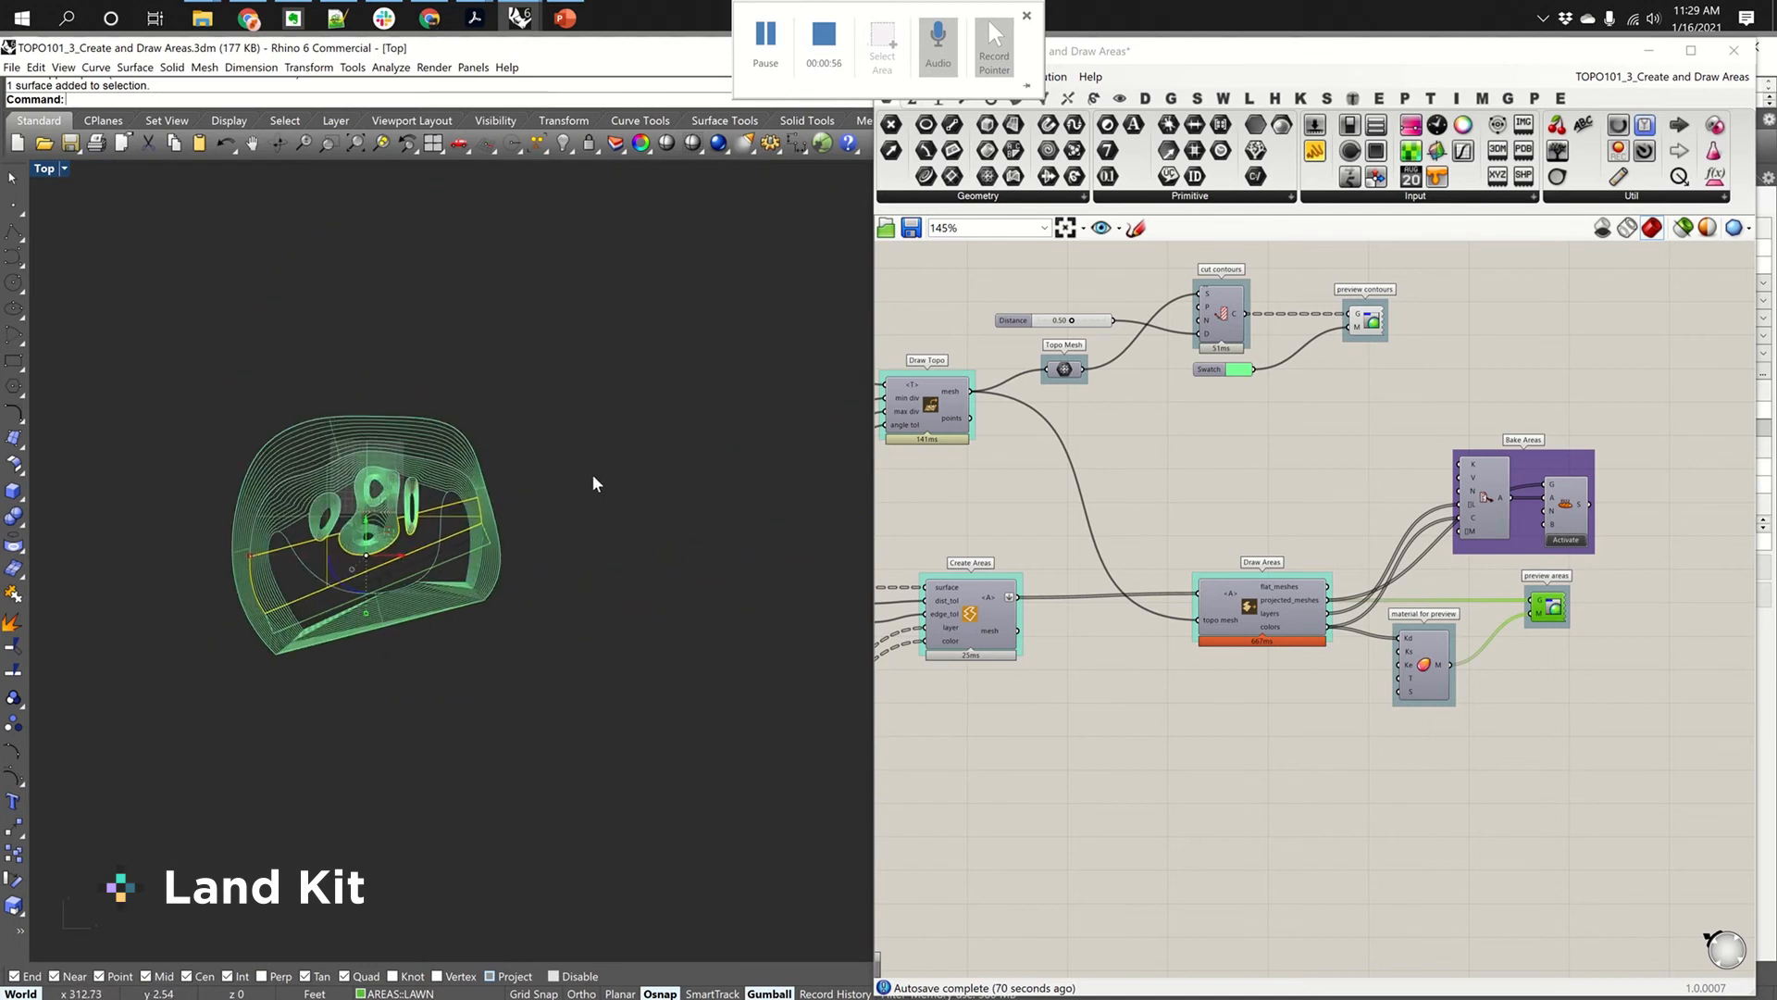
scroll(594, 483, up, 5)
text(L)
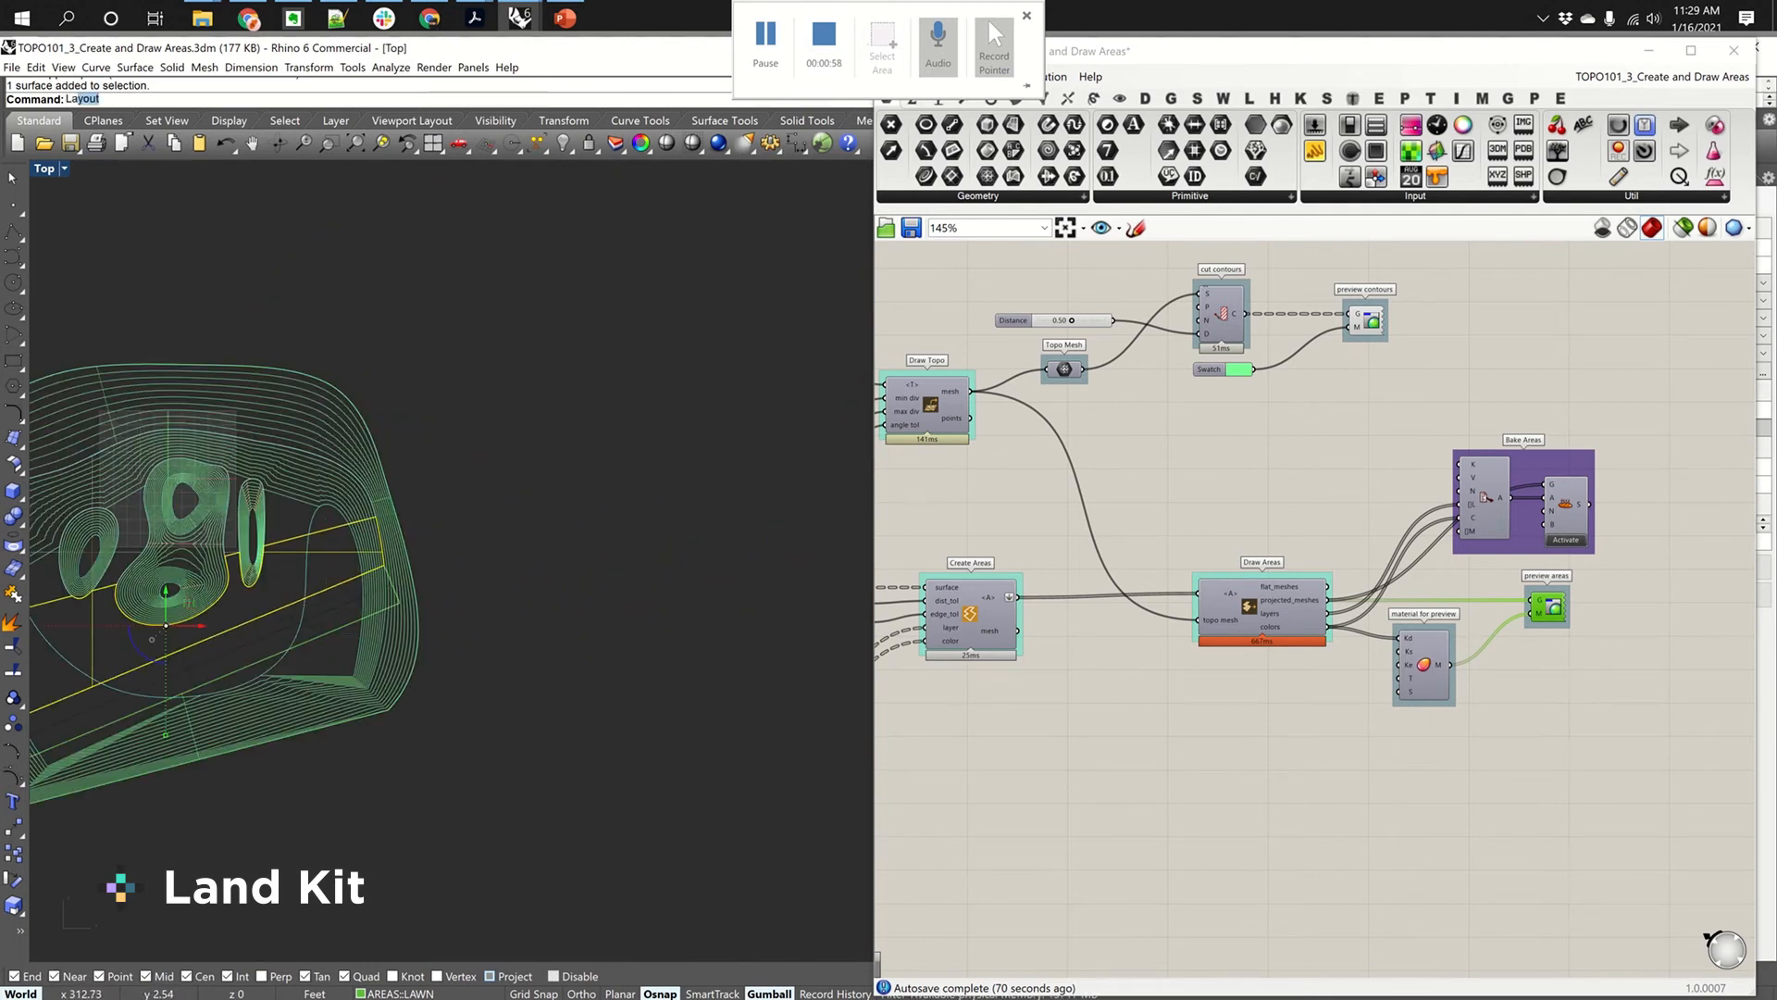
key(BackSpace)
text(Plane)
key(Return)
click(497, 536)
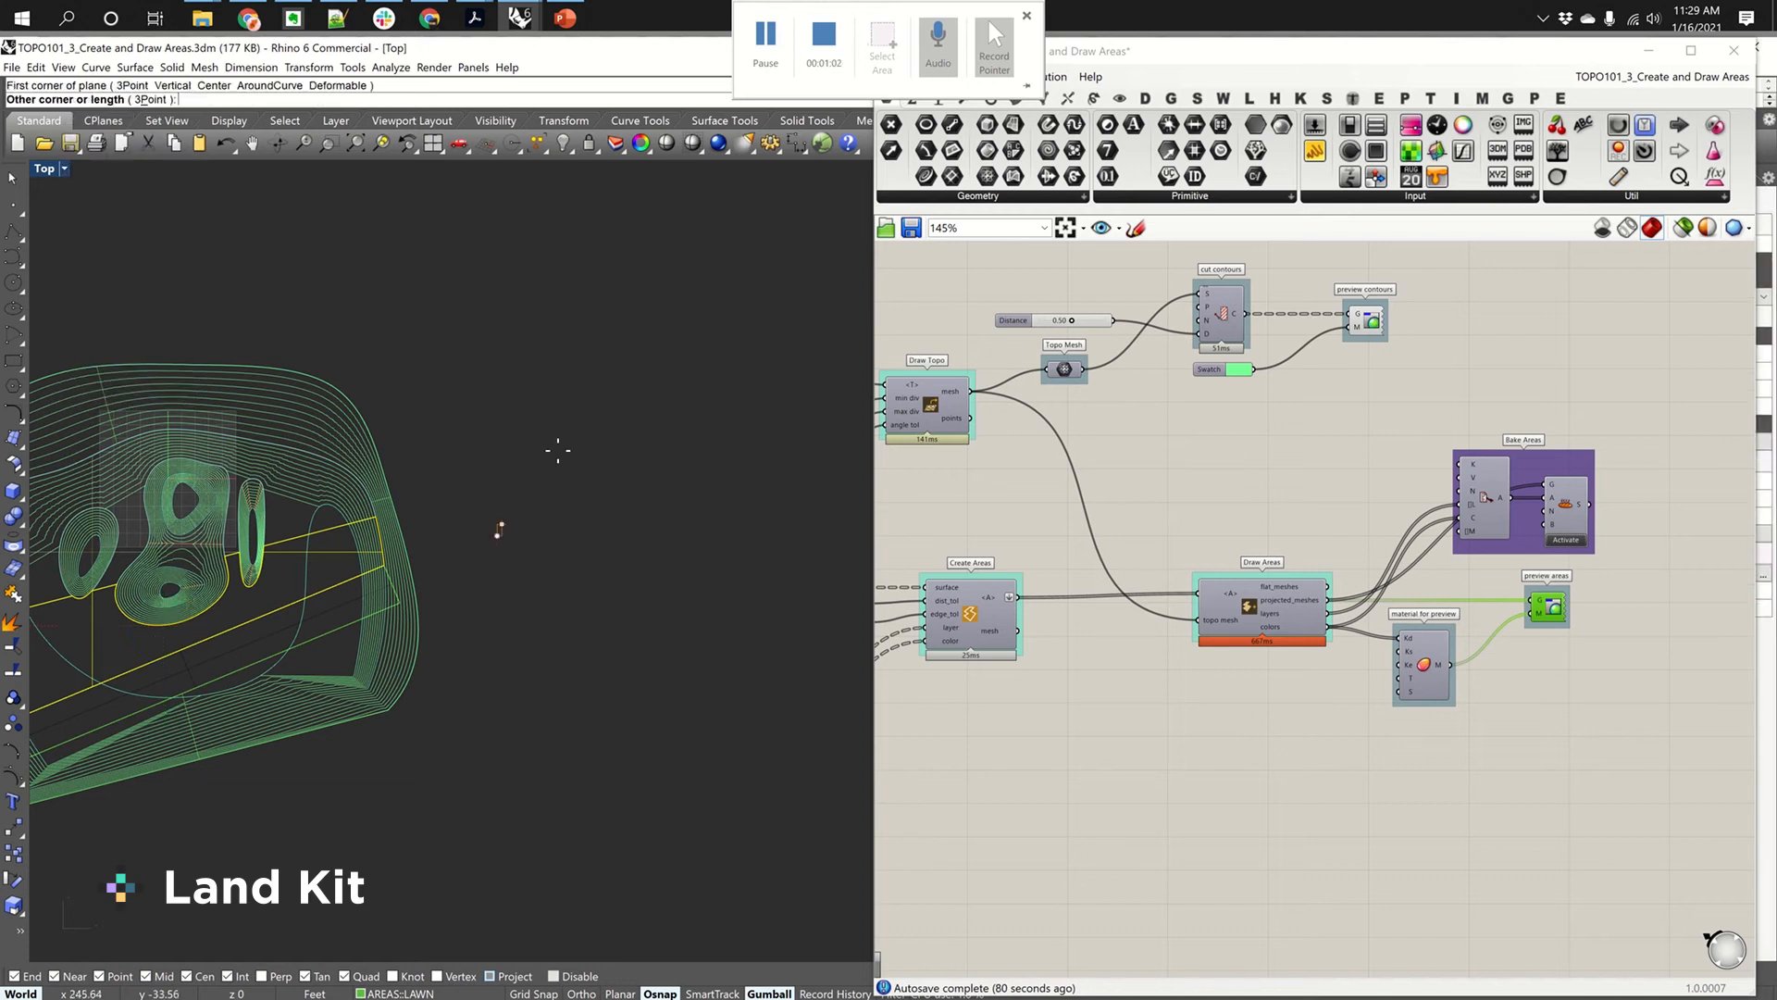
click(693, 381)
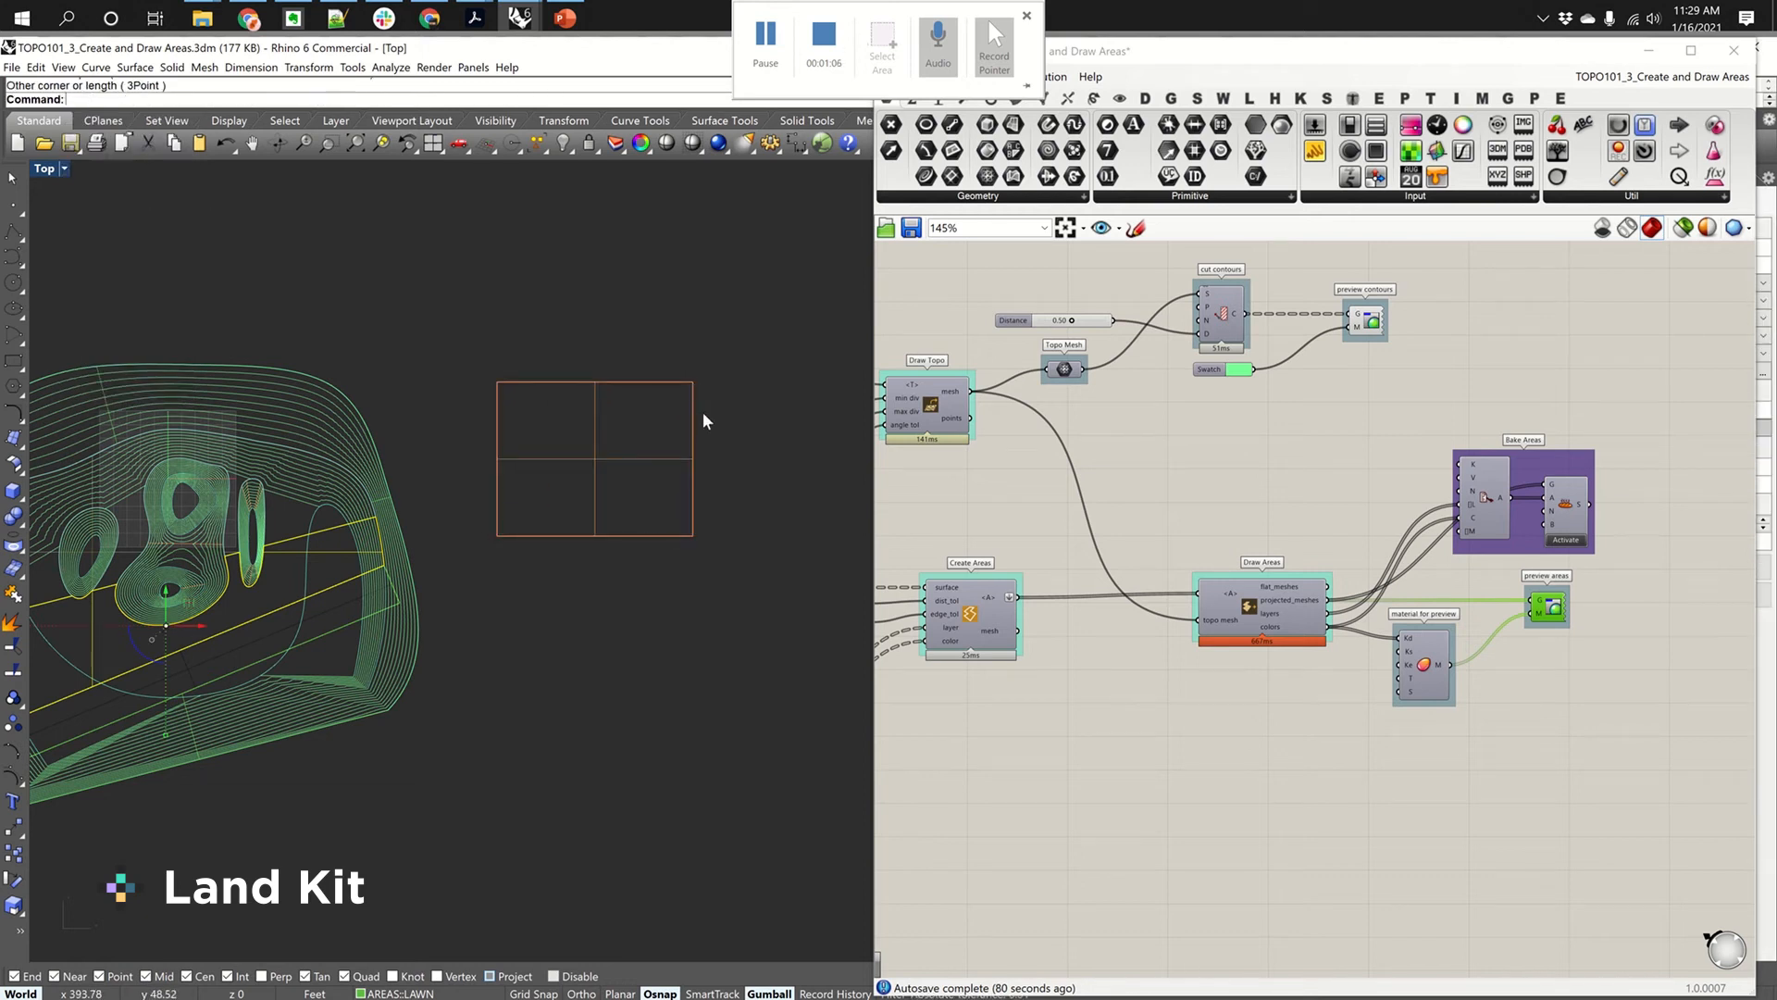
Step: Draw a circle centred on the upper outer corner of the plane so that it overlaps the surface
text(Circle)
key(Return)
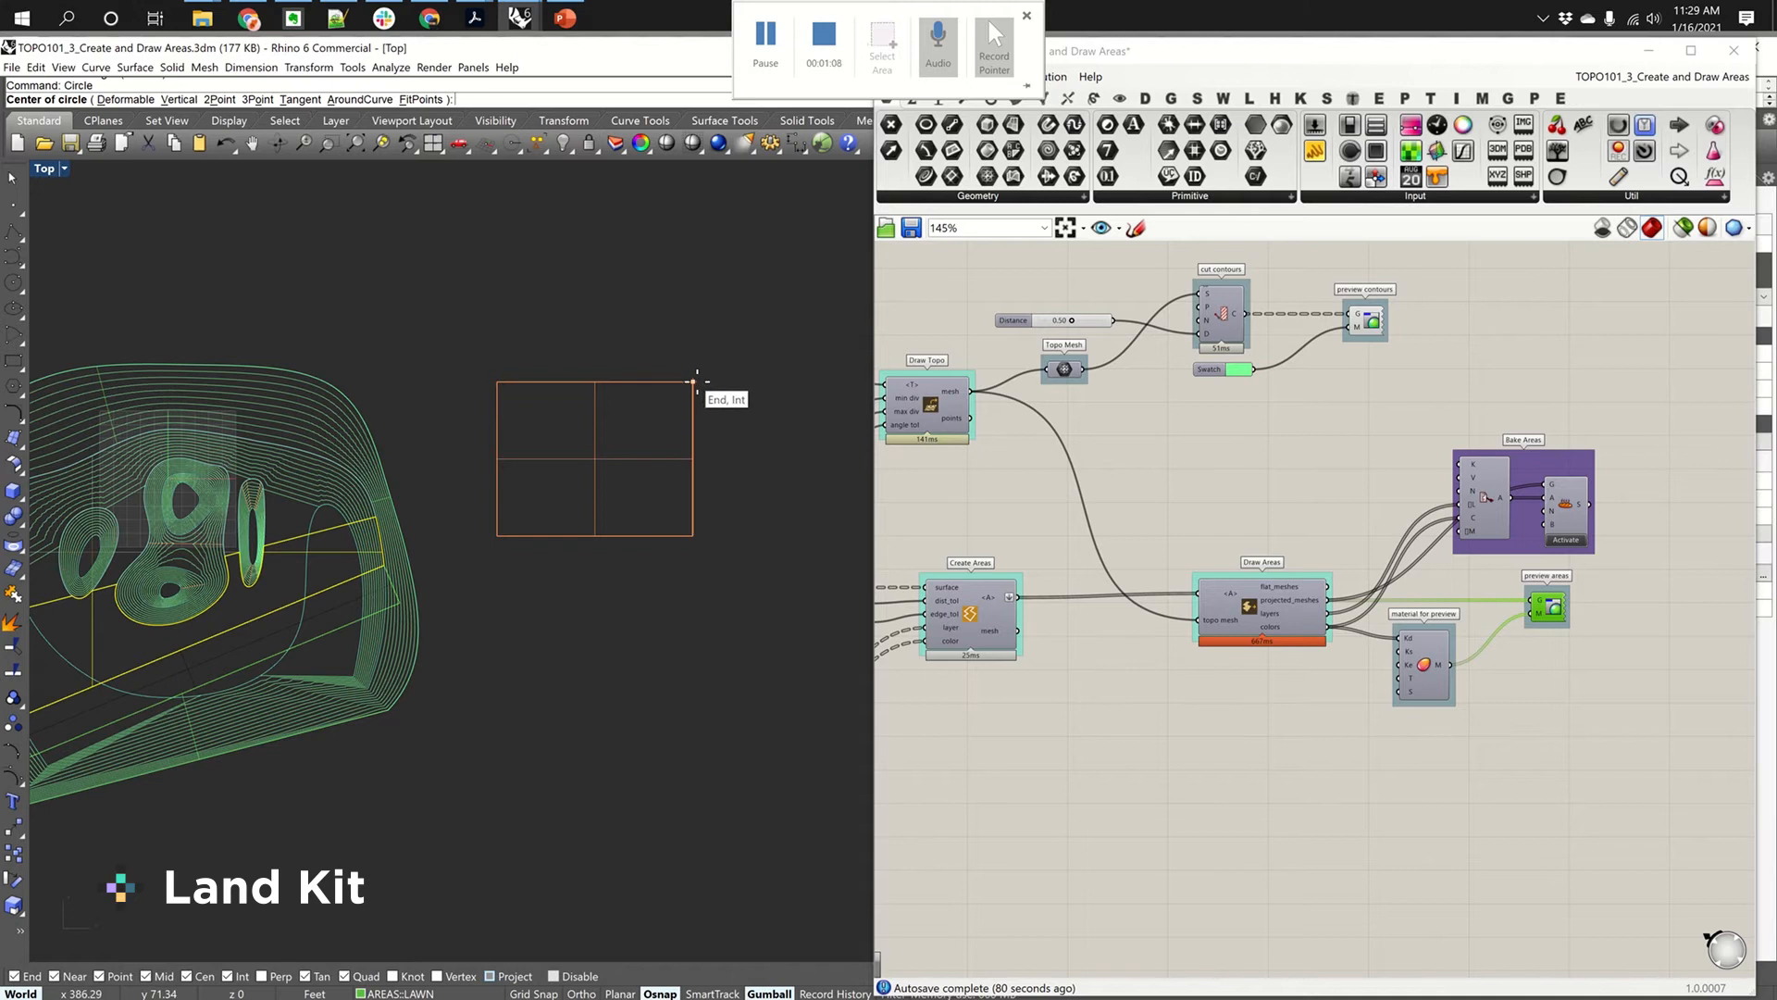
click(694, 381)
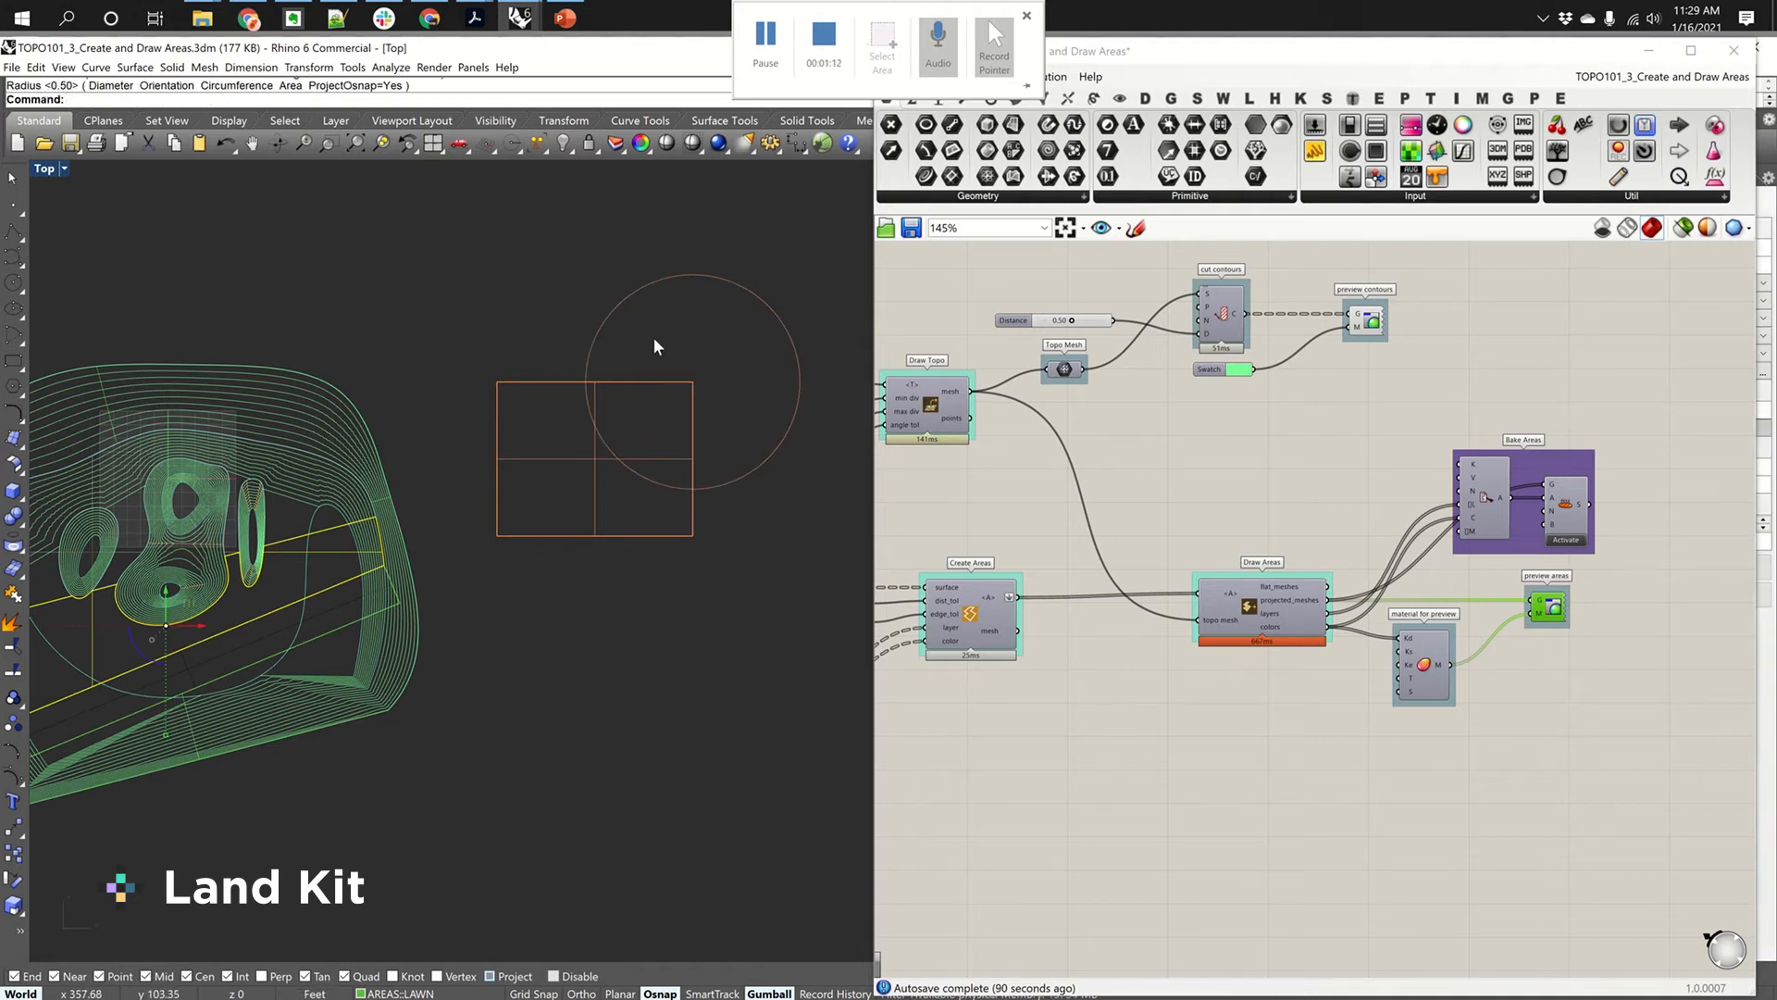
Step: Try to trim away the part of the plane inside the circle, using the current selection as cutting object
text(Trim)
key(Return)
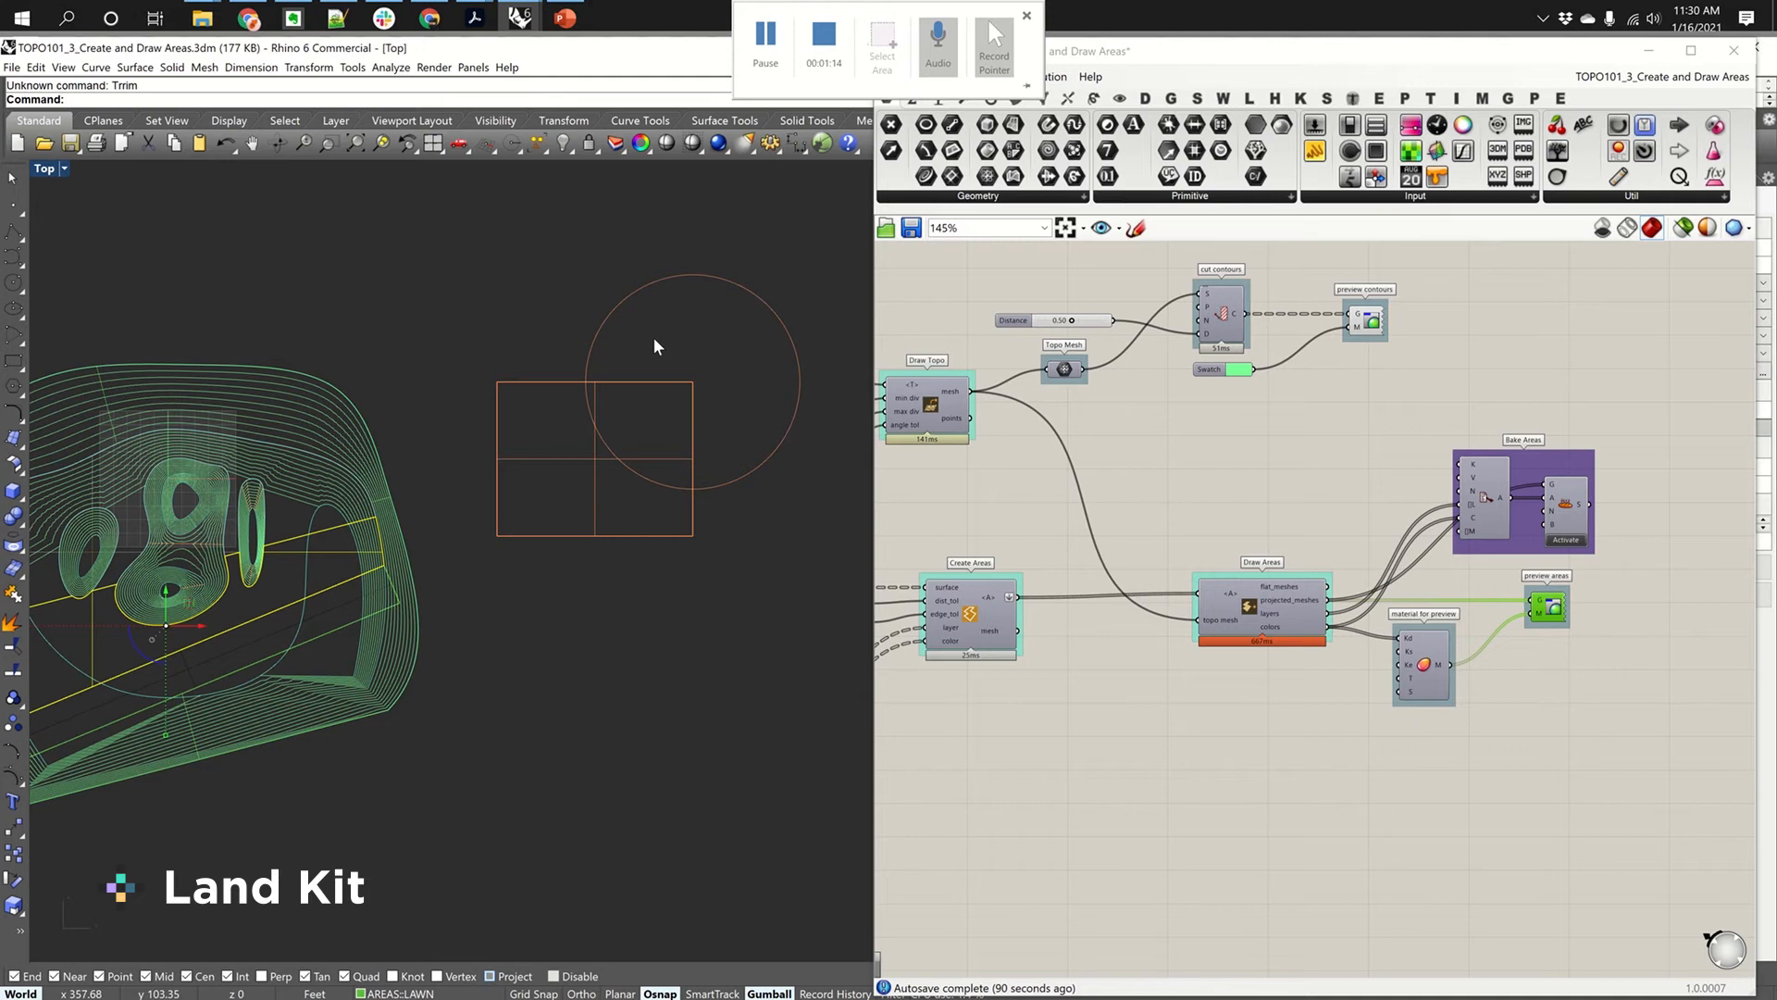
text(Trim)
key(Return)
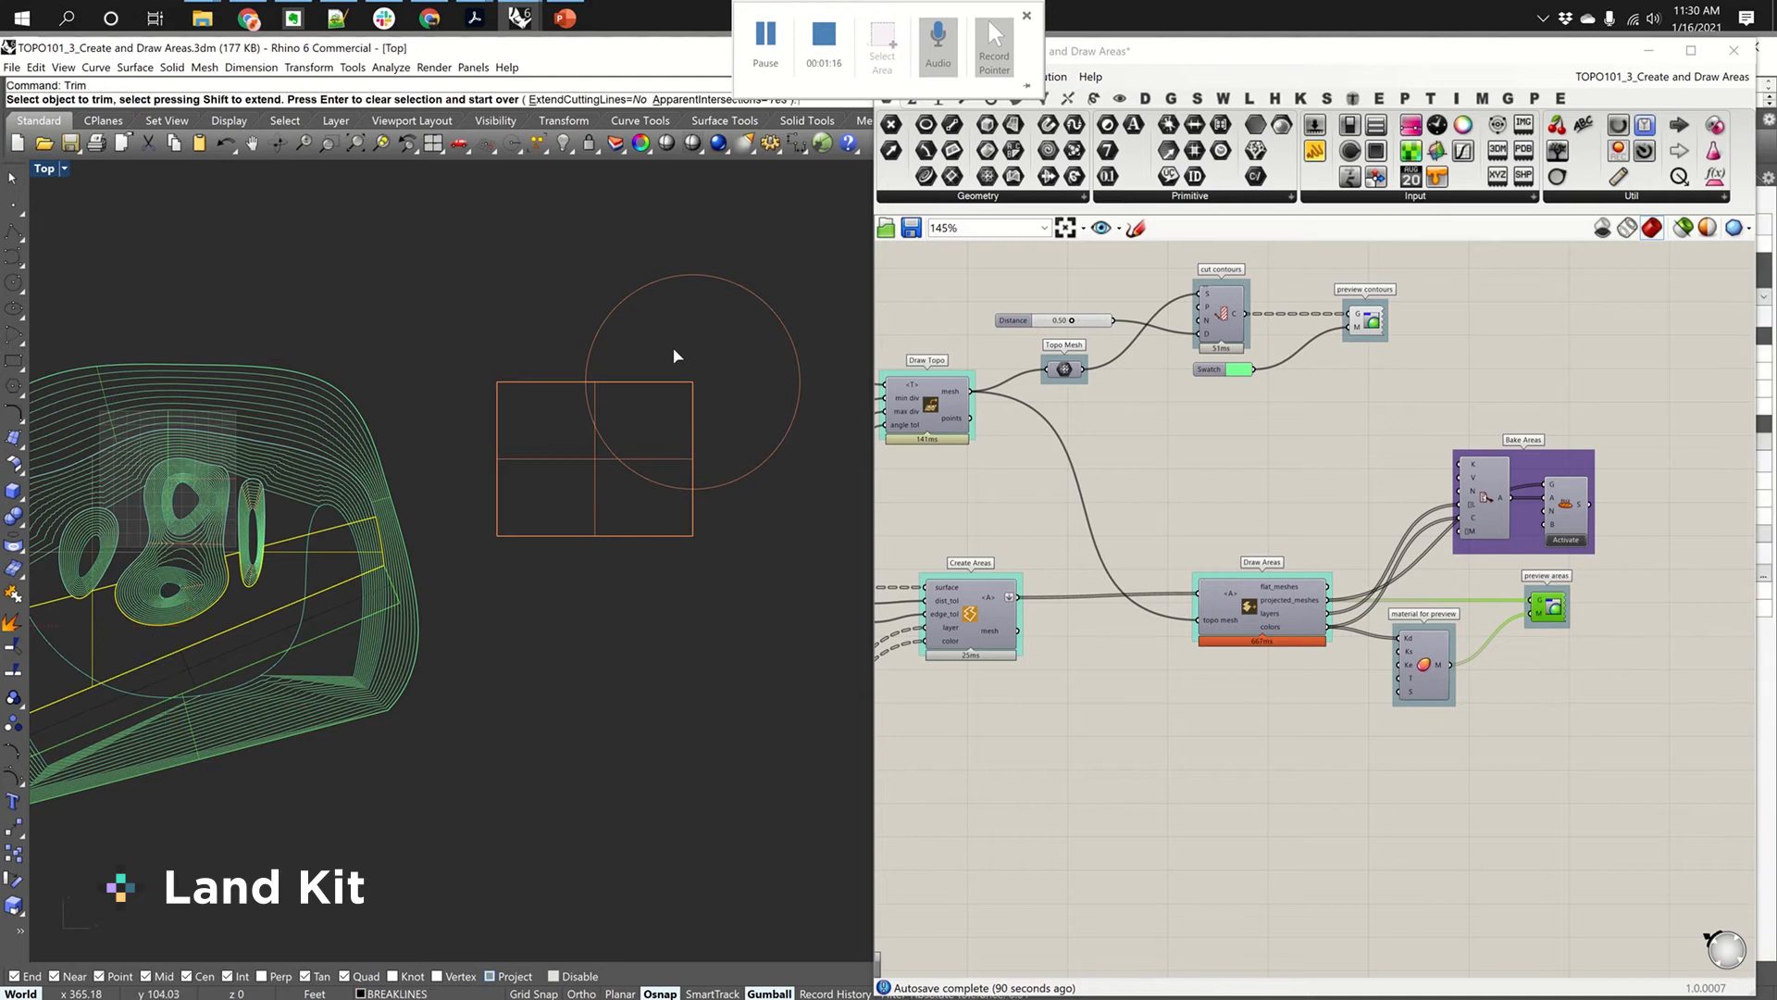
click(685, 404)
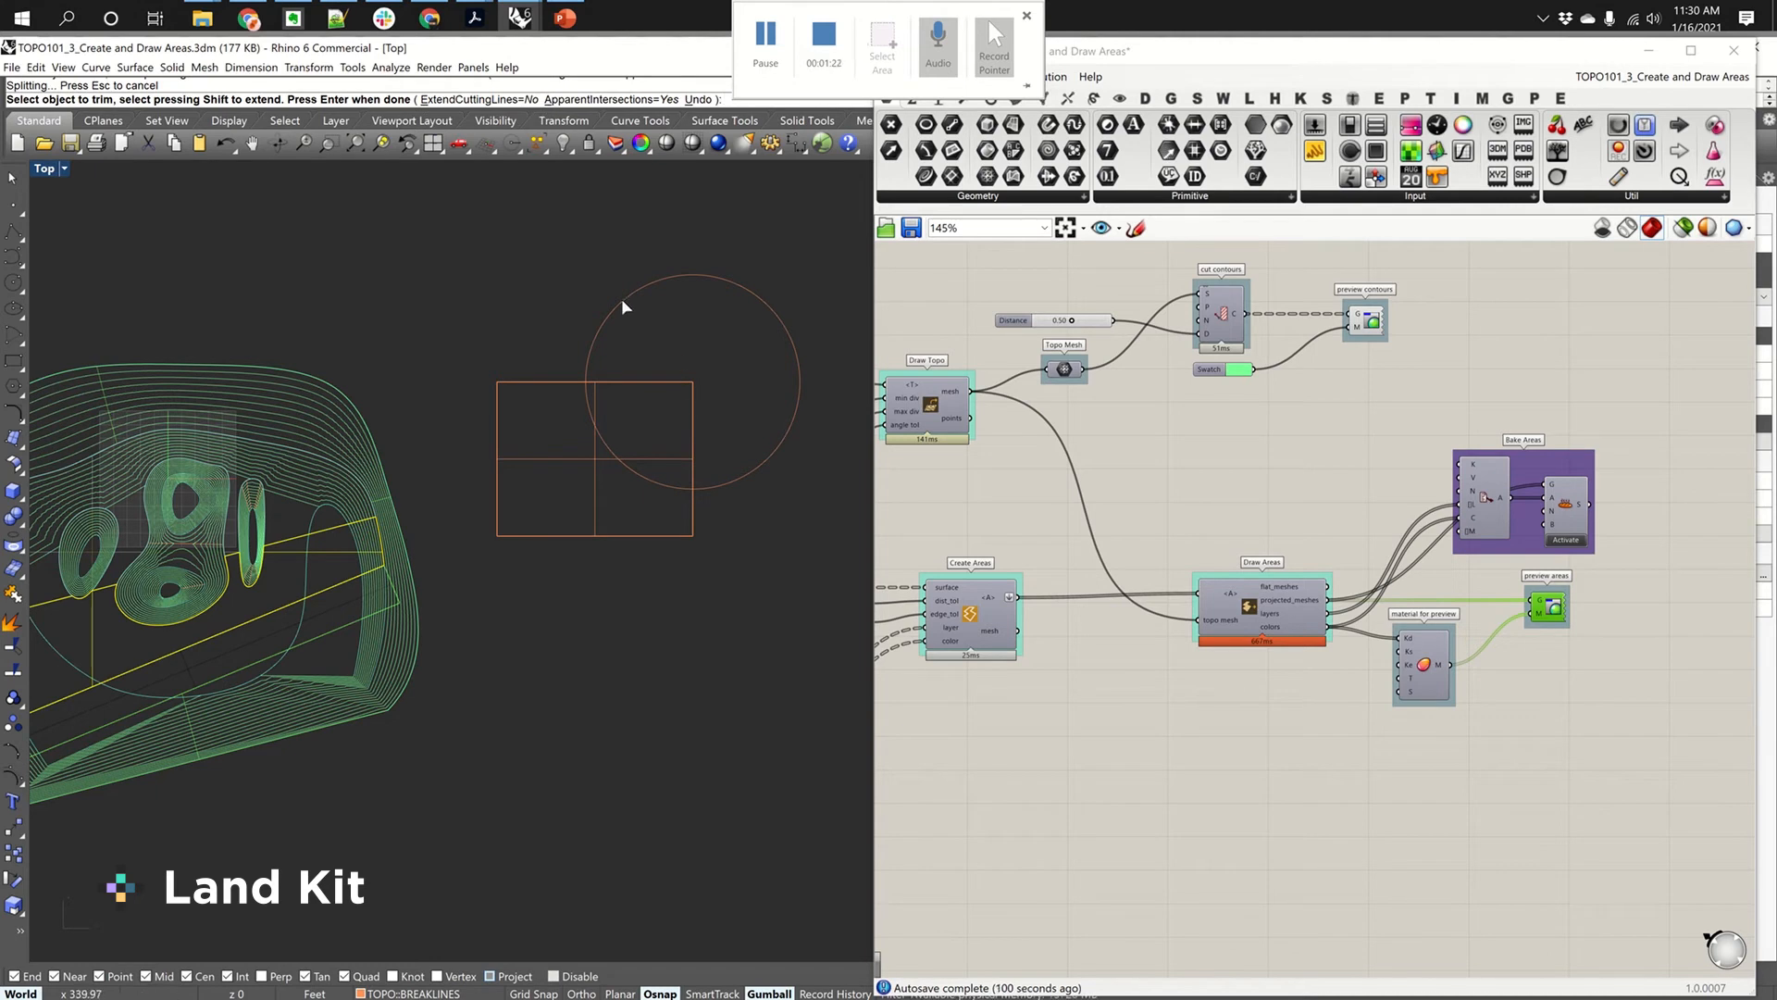
key(Return)
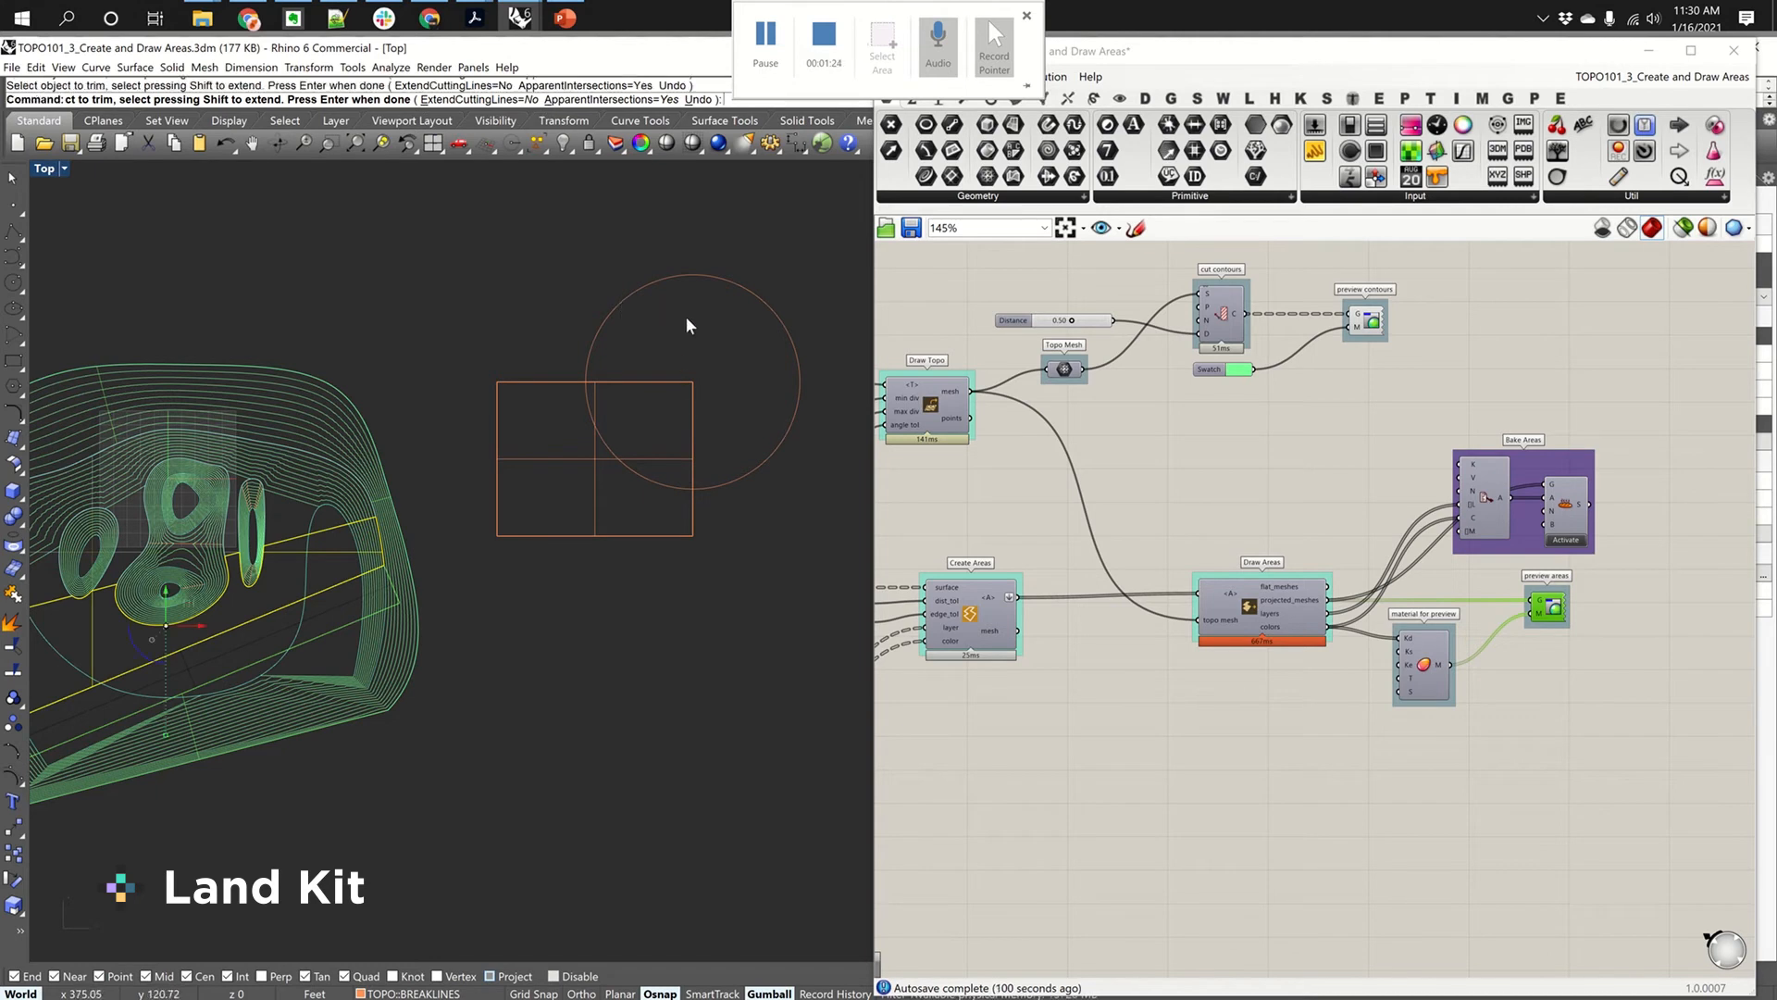
click(692, 408)
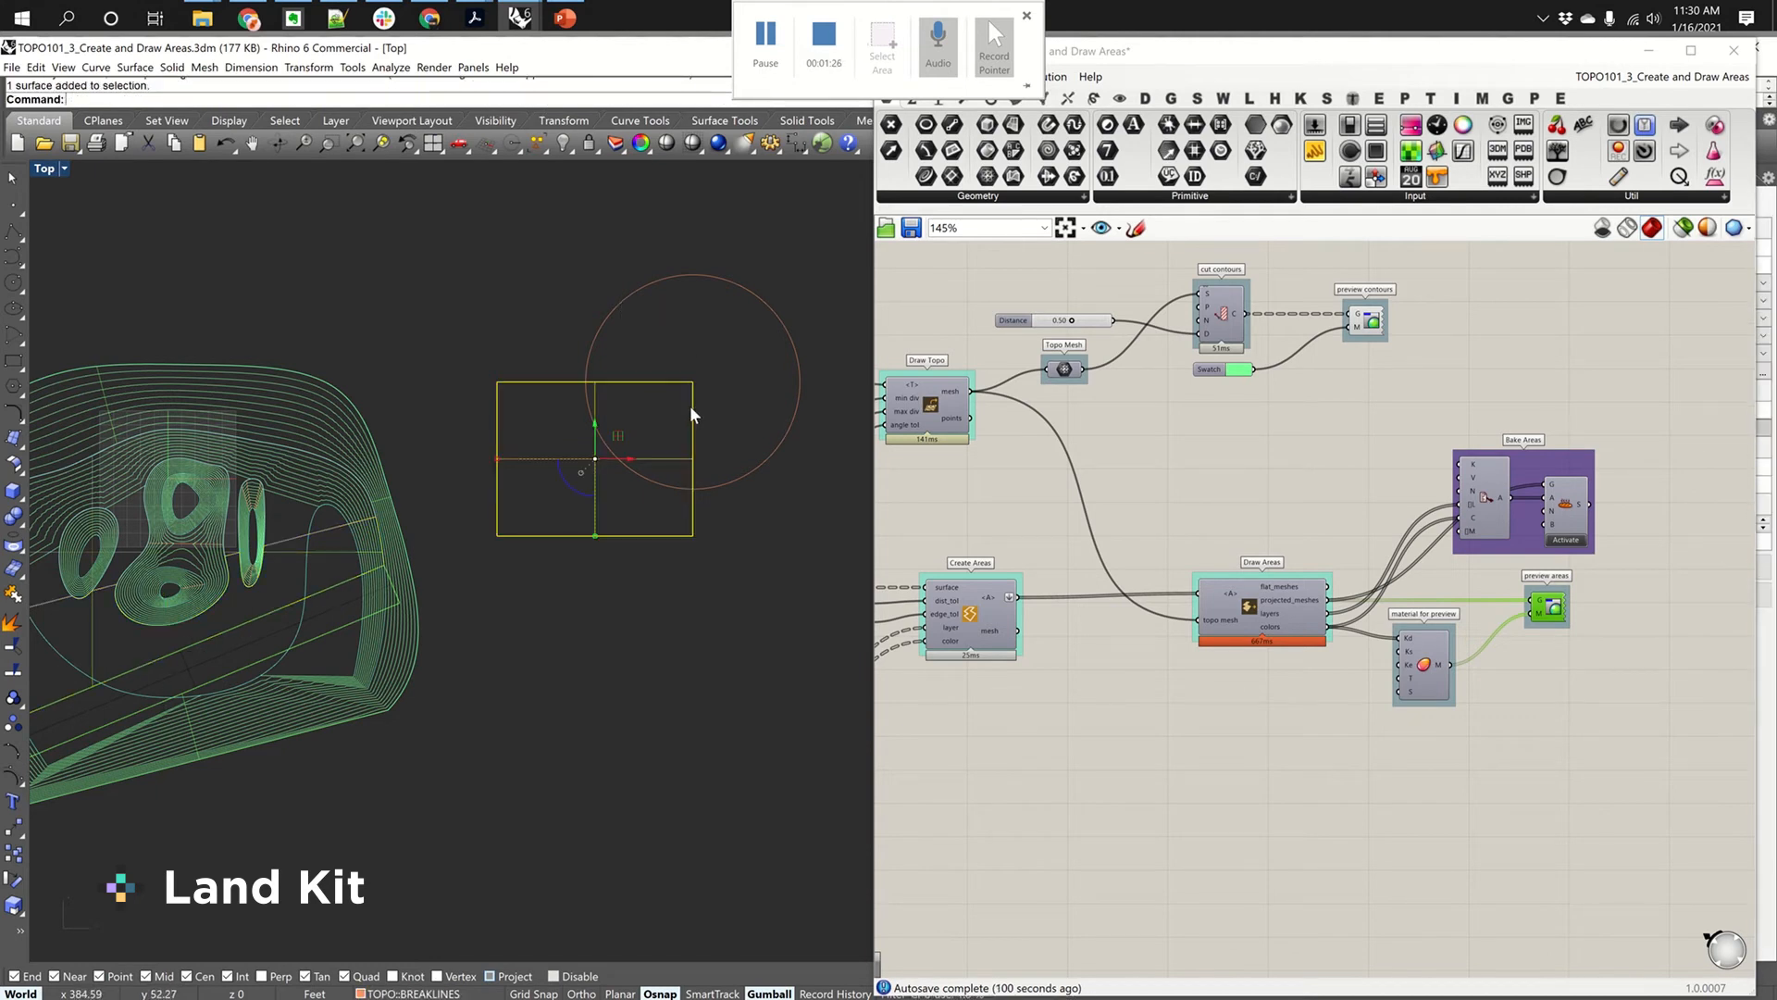
Step: Trim the corner off the plane with the circle as the cutting object, and clear the selection
drag(670, 339, 536, 291)
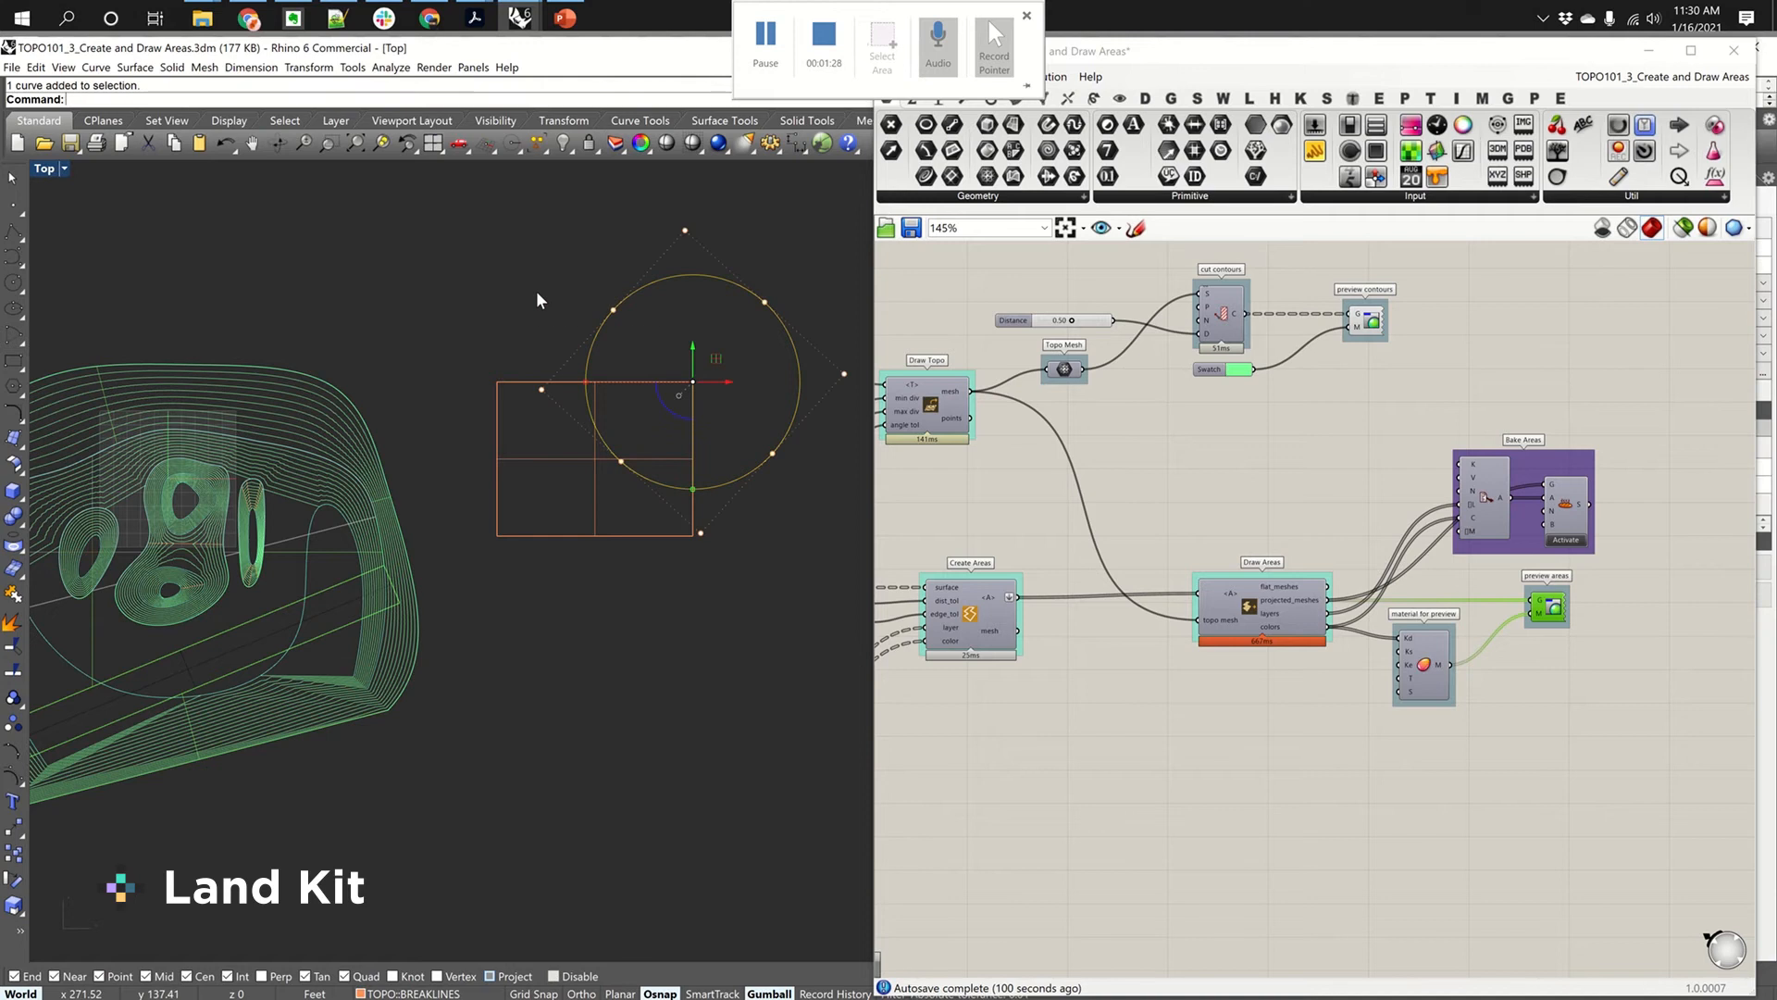
text(trim)
key(Return)
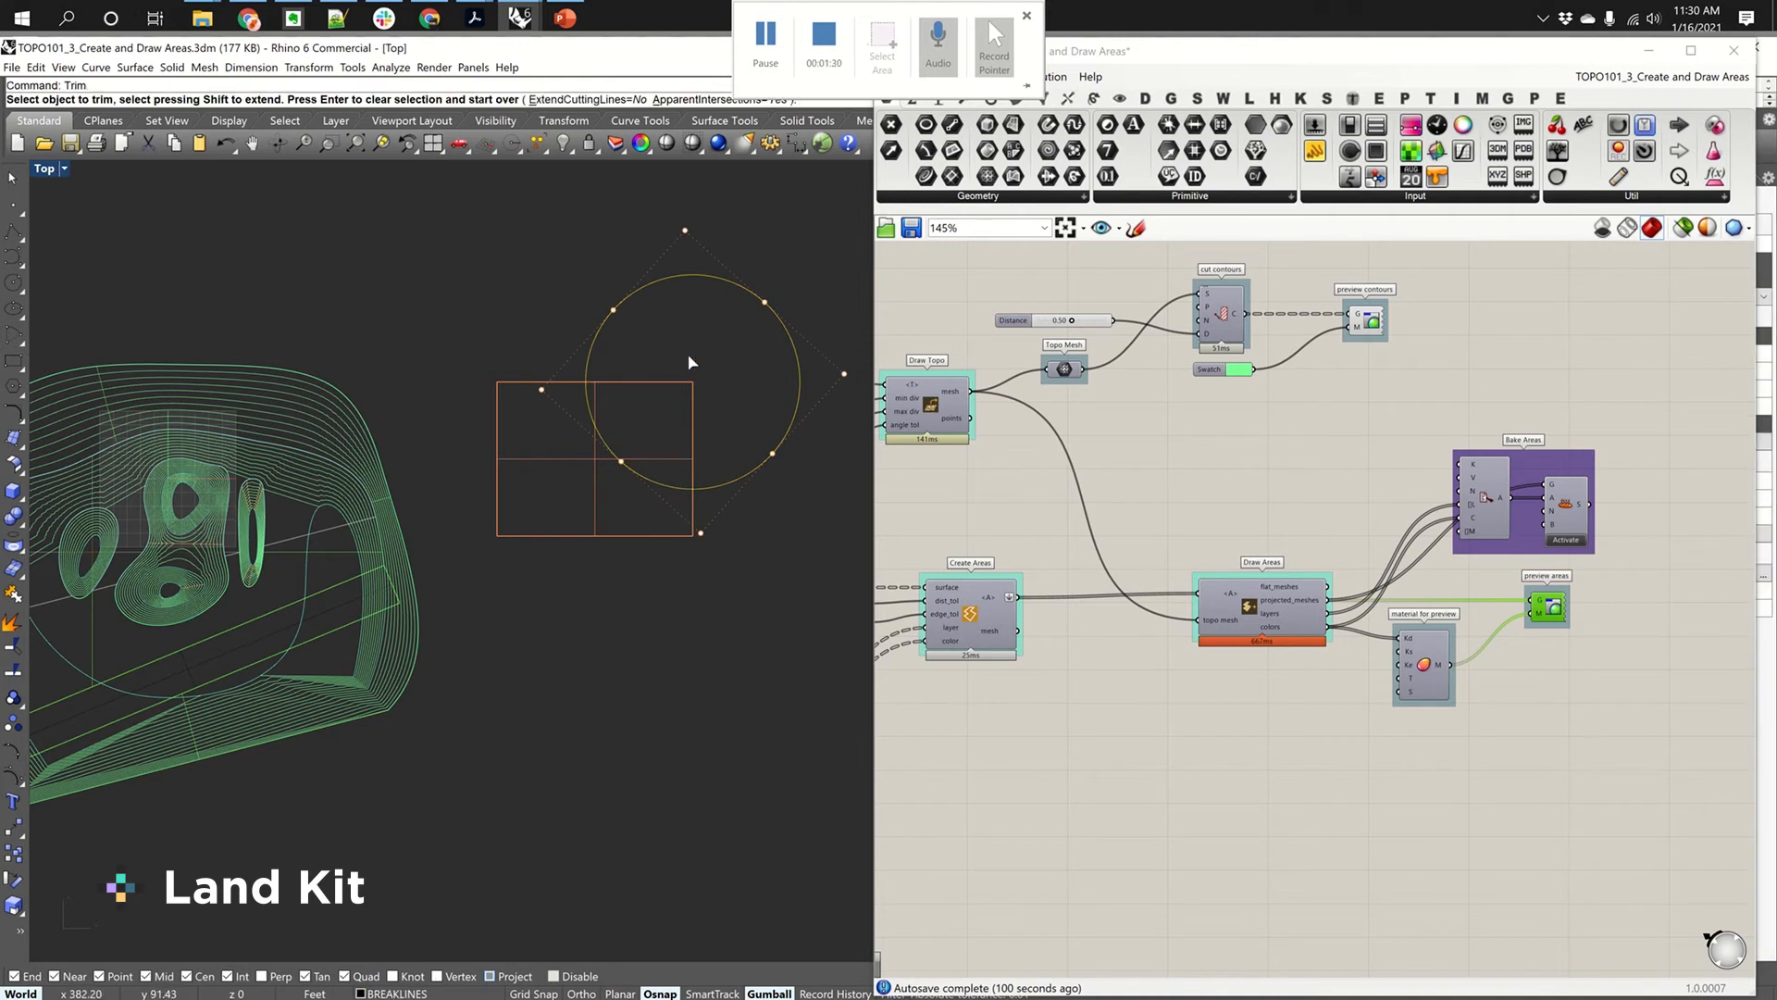
click(689, 382)
key(Return)
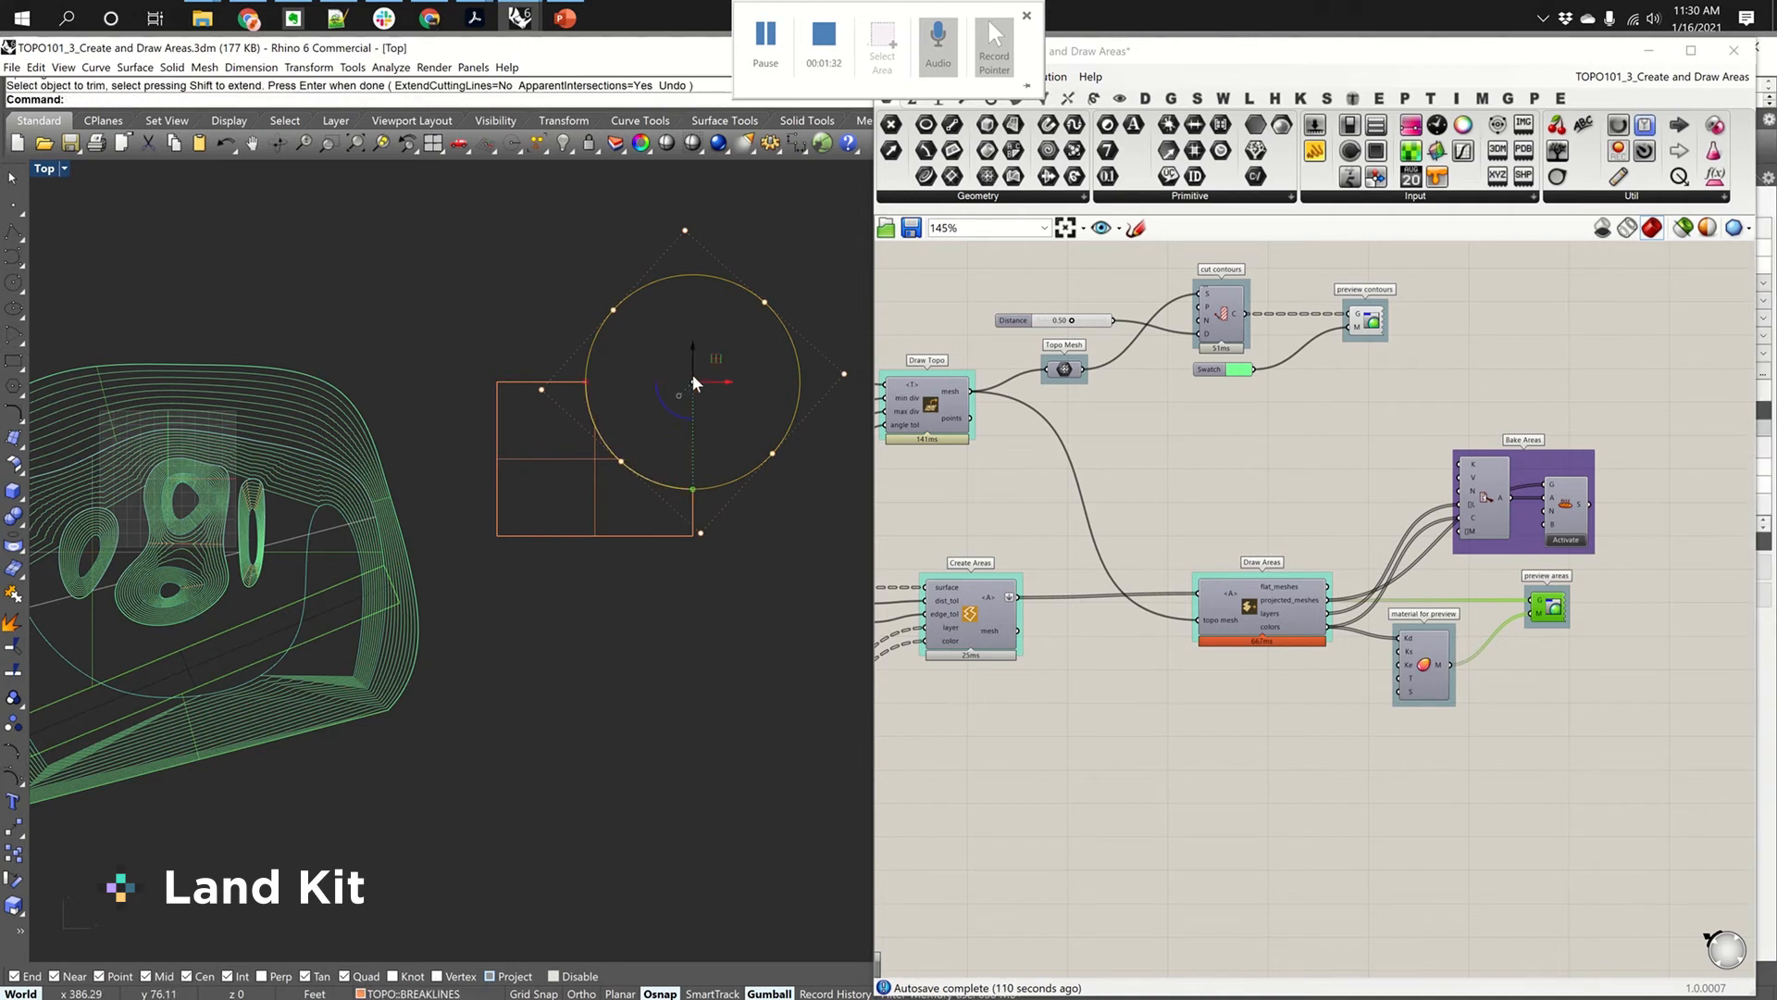
key(Return)
key(Escape)
right_drag(693, 382, 788, 391)
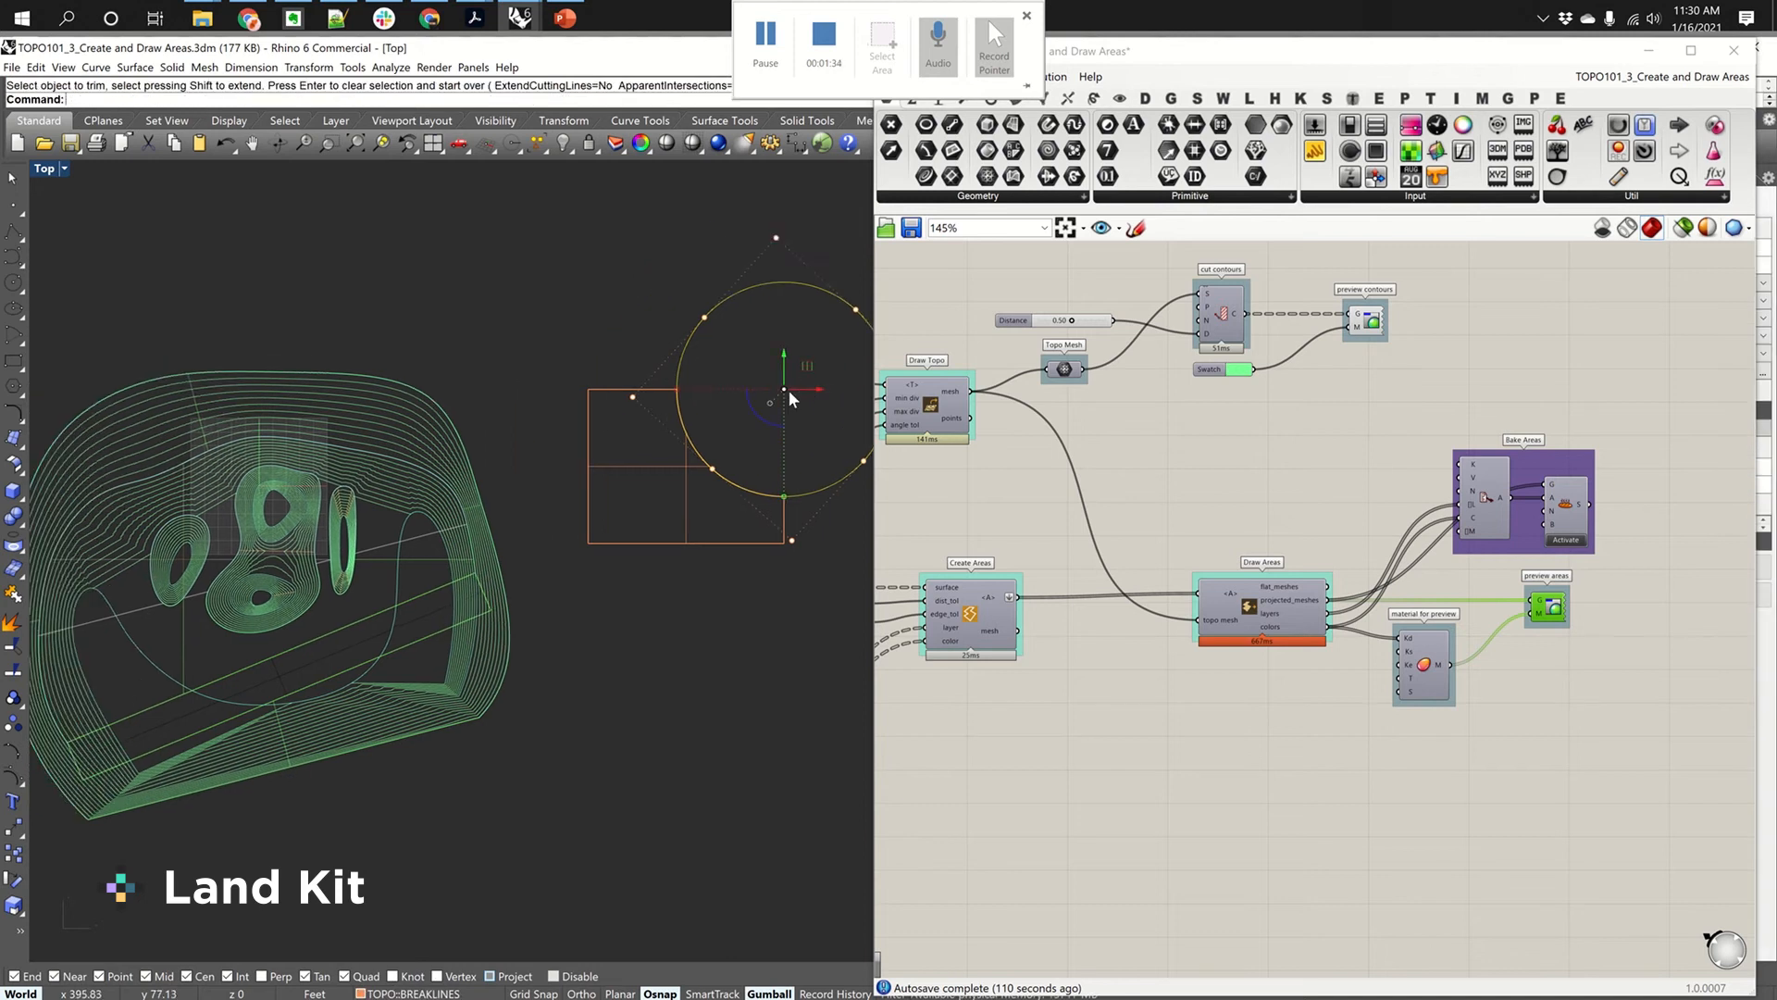
scroll(740, 456, up, 4)
right_drag(719, 299, 681, 370)
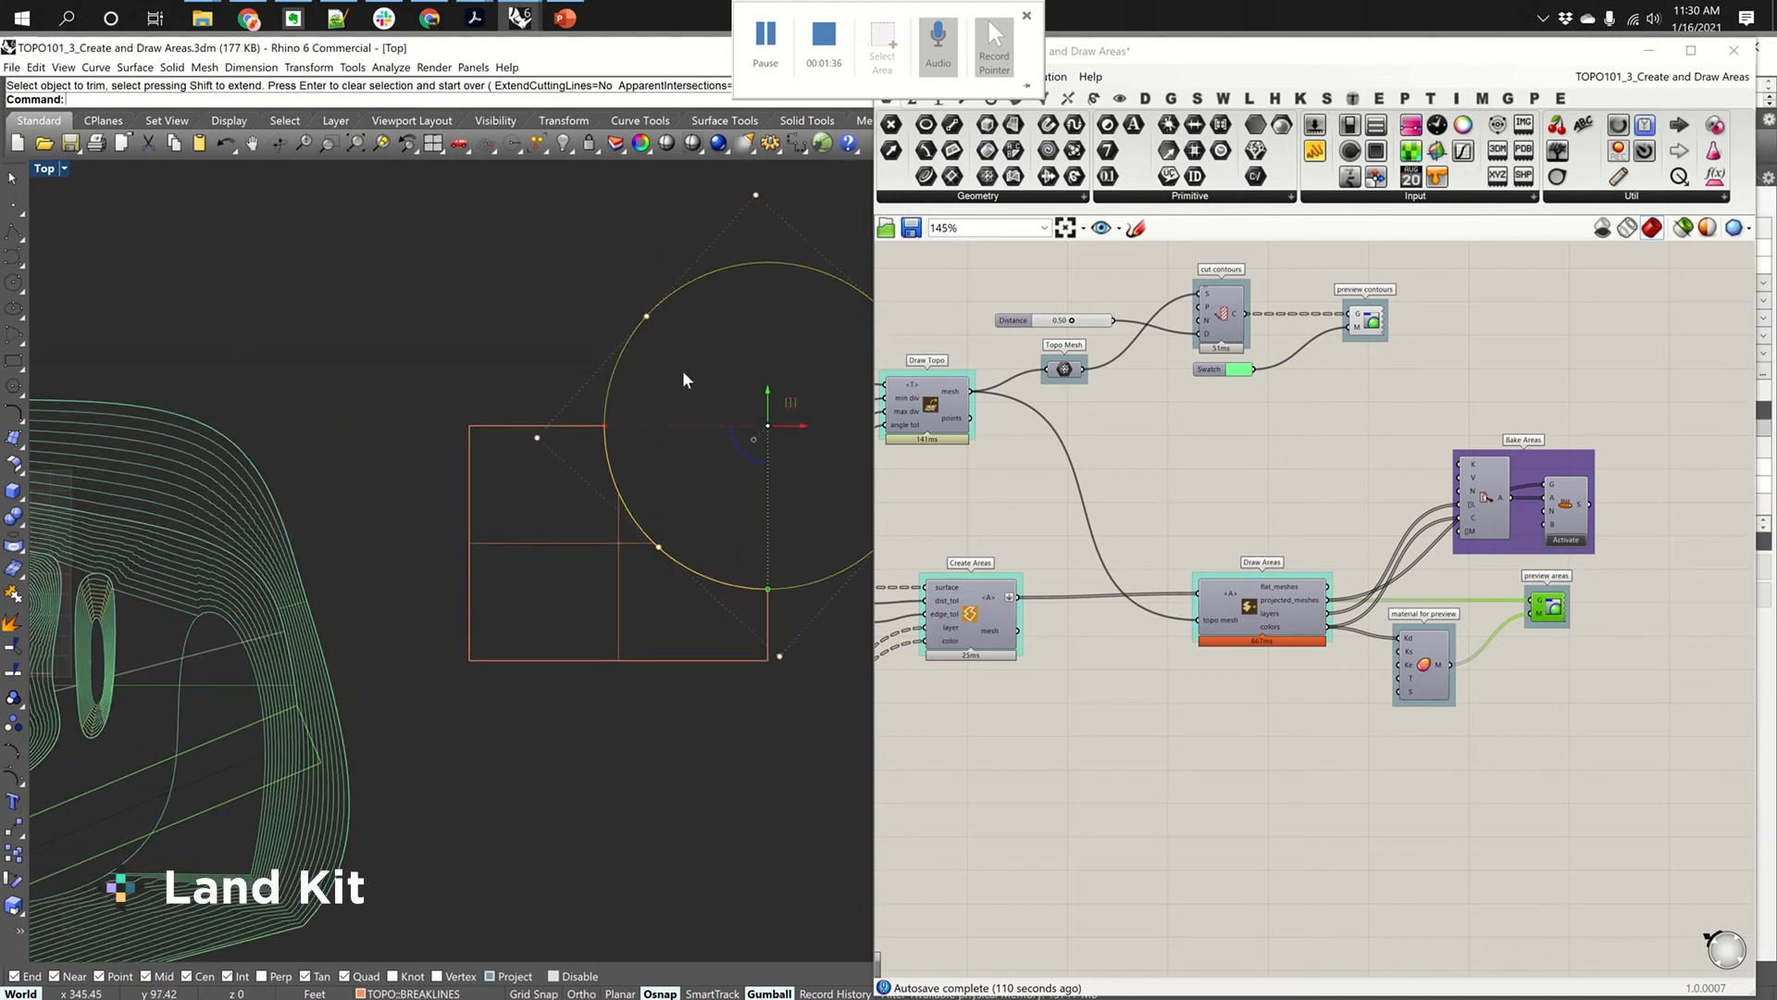
scroll(694, 372, down, 2)
key(Escape)
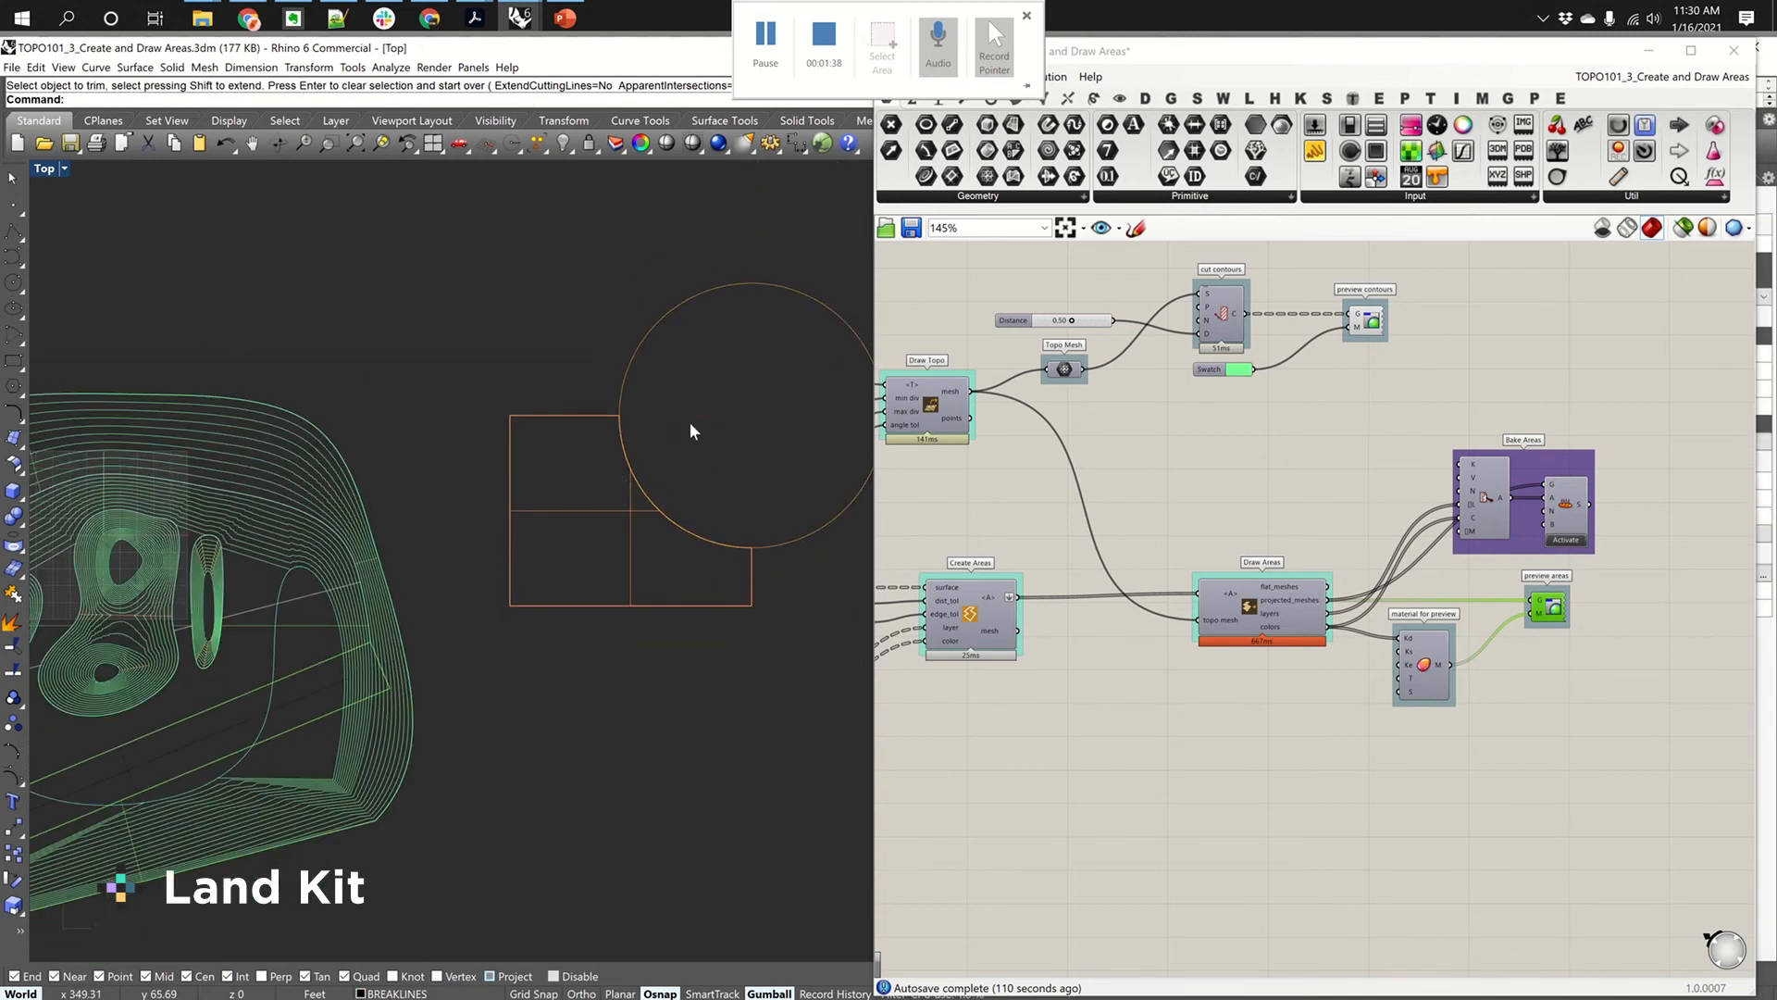
Step: Untrim the curved edge of the plane to restore its full rectangle
text(Untr)
key(Return)
click(653, 514)
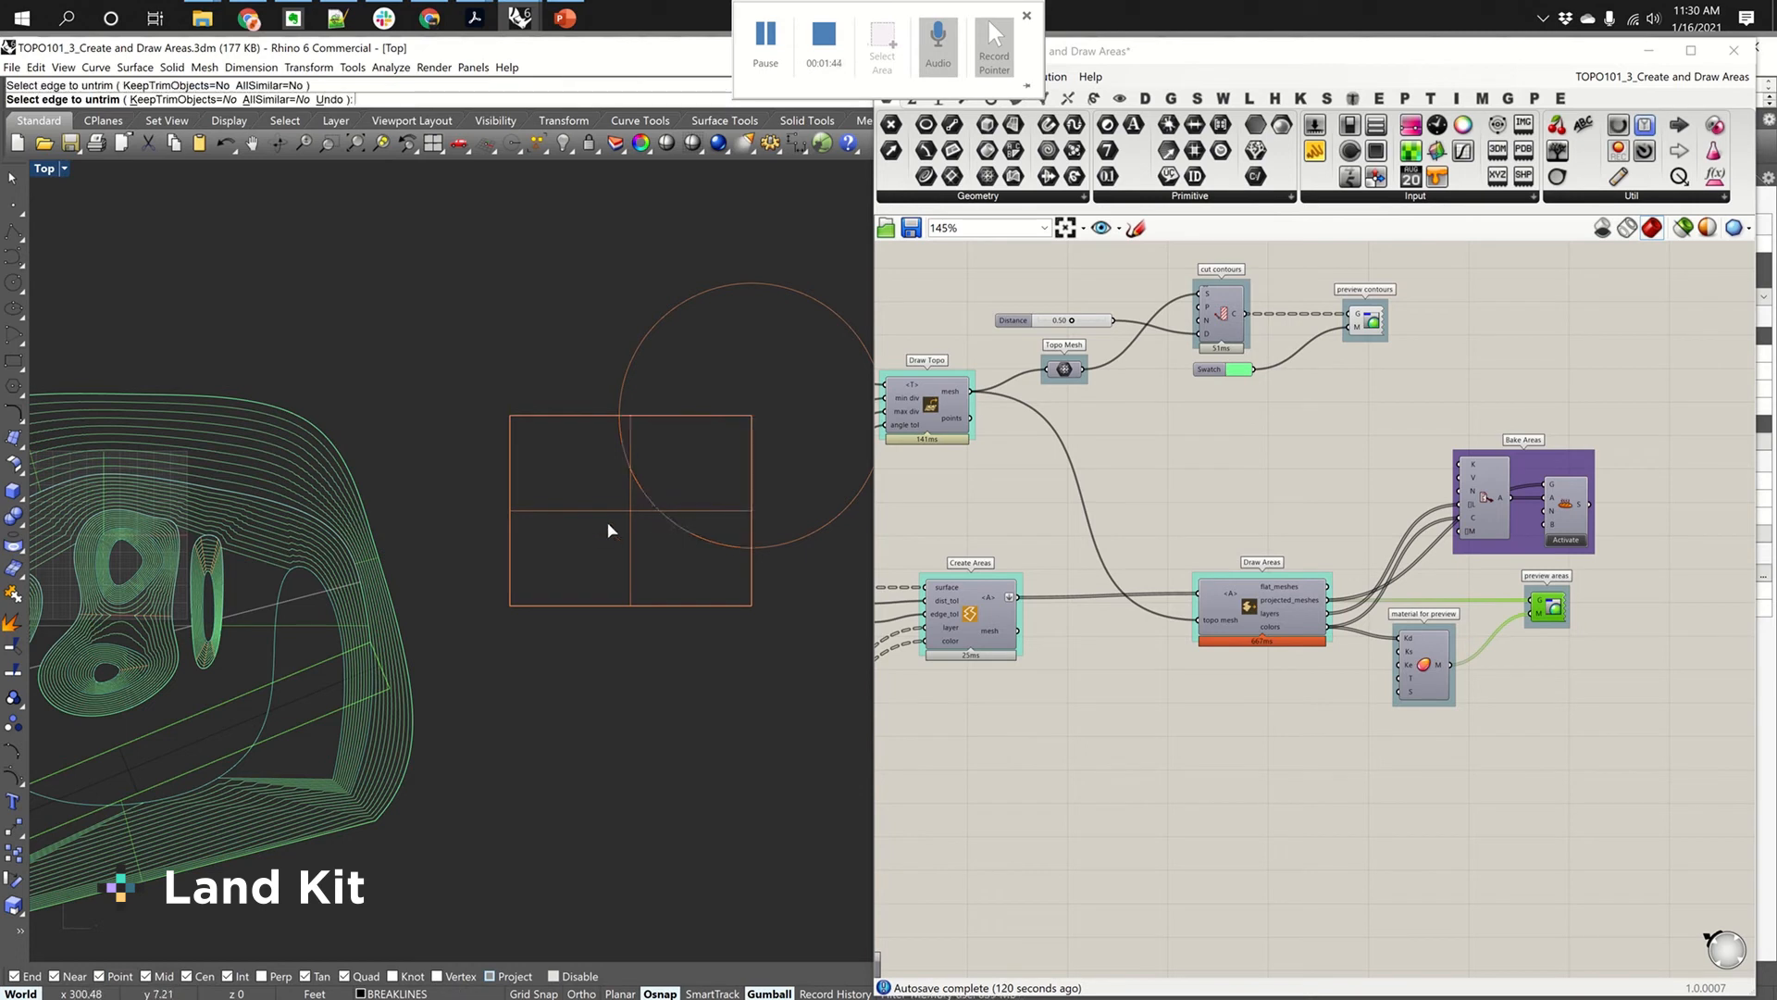
right_drag(745, 474, 786, 442)
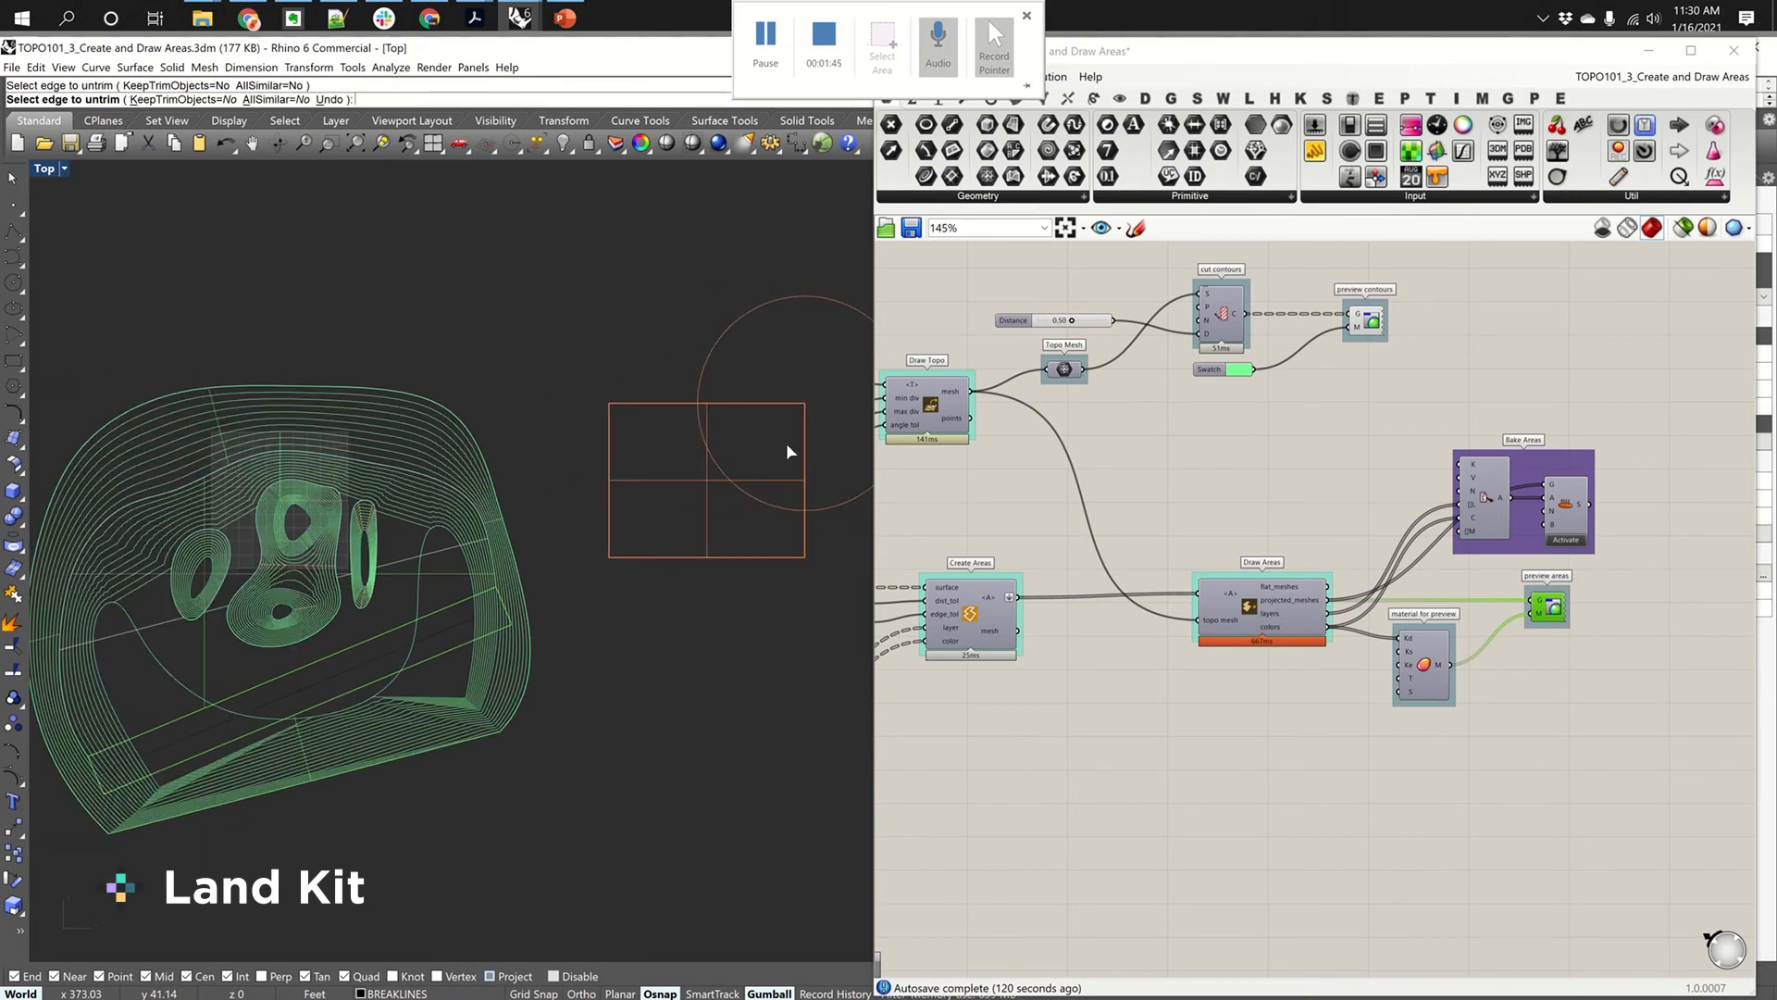
Step: End the Untrim command and delete the demonstration plane and circle
click(645, 478)
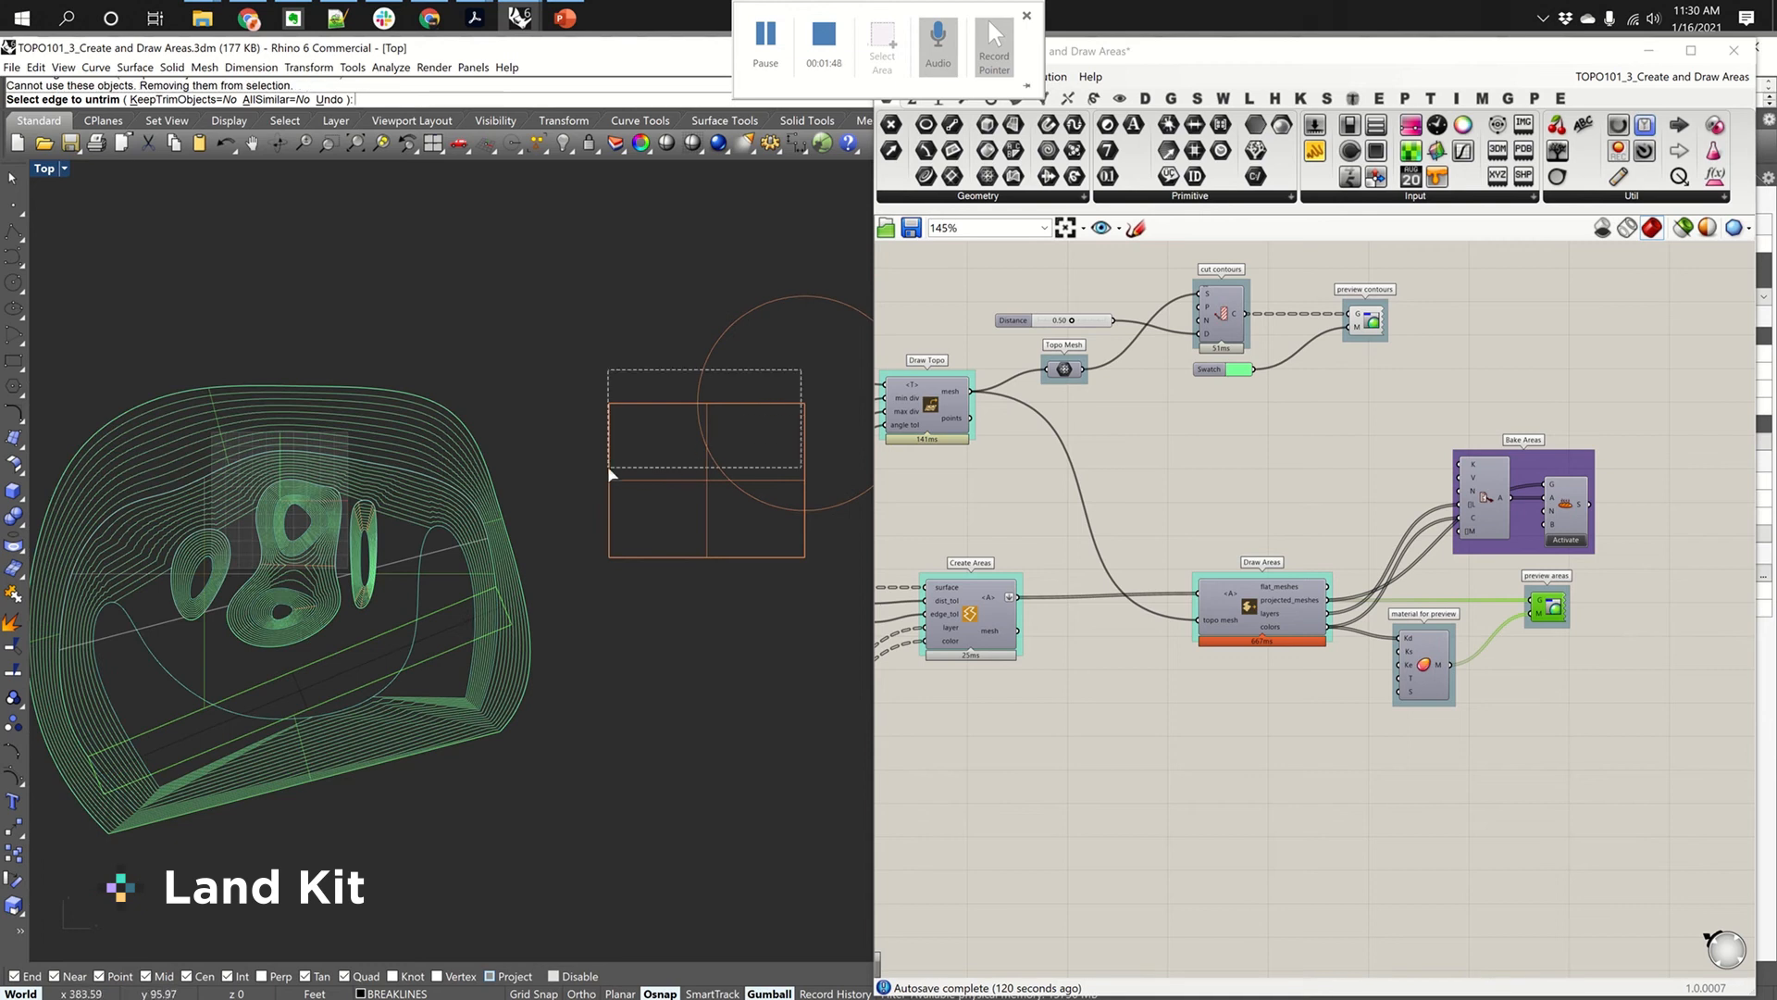
key(Escape)
drag(824, 377, 635, 470)
key(Delete)
Step: Start a blank Grasshopper document and set the Top viewport to Shaded display mode
right_drag(1239, 458, 1307, 463)
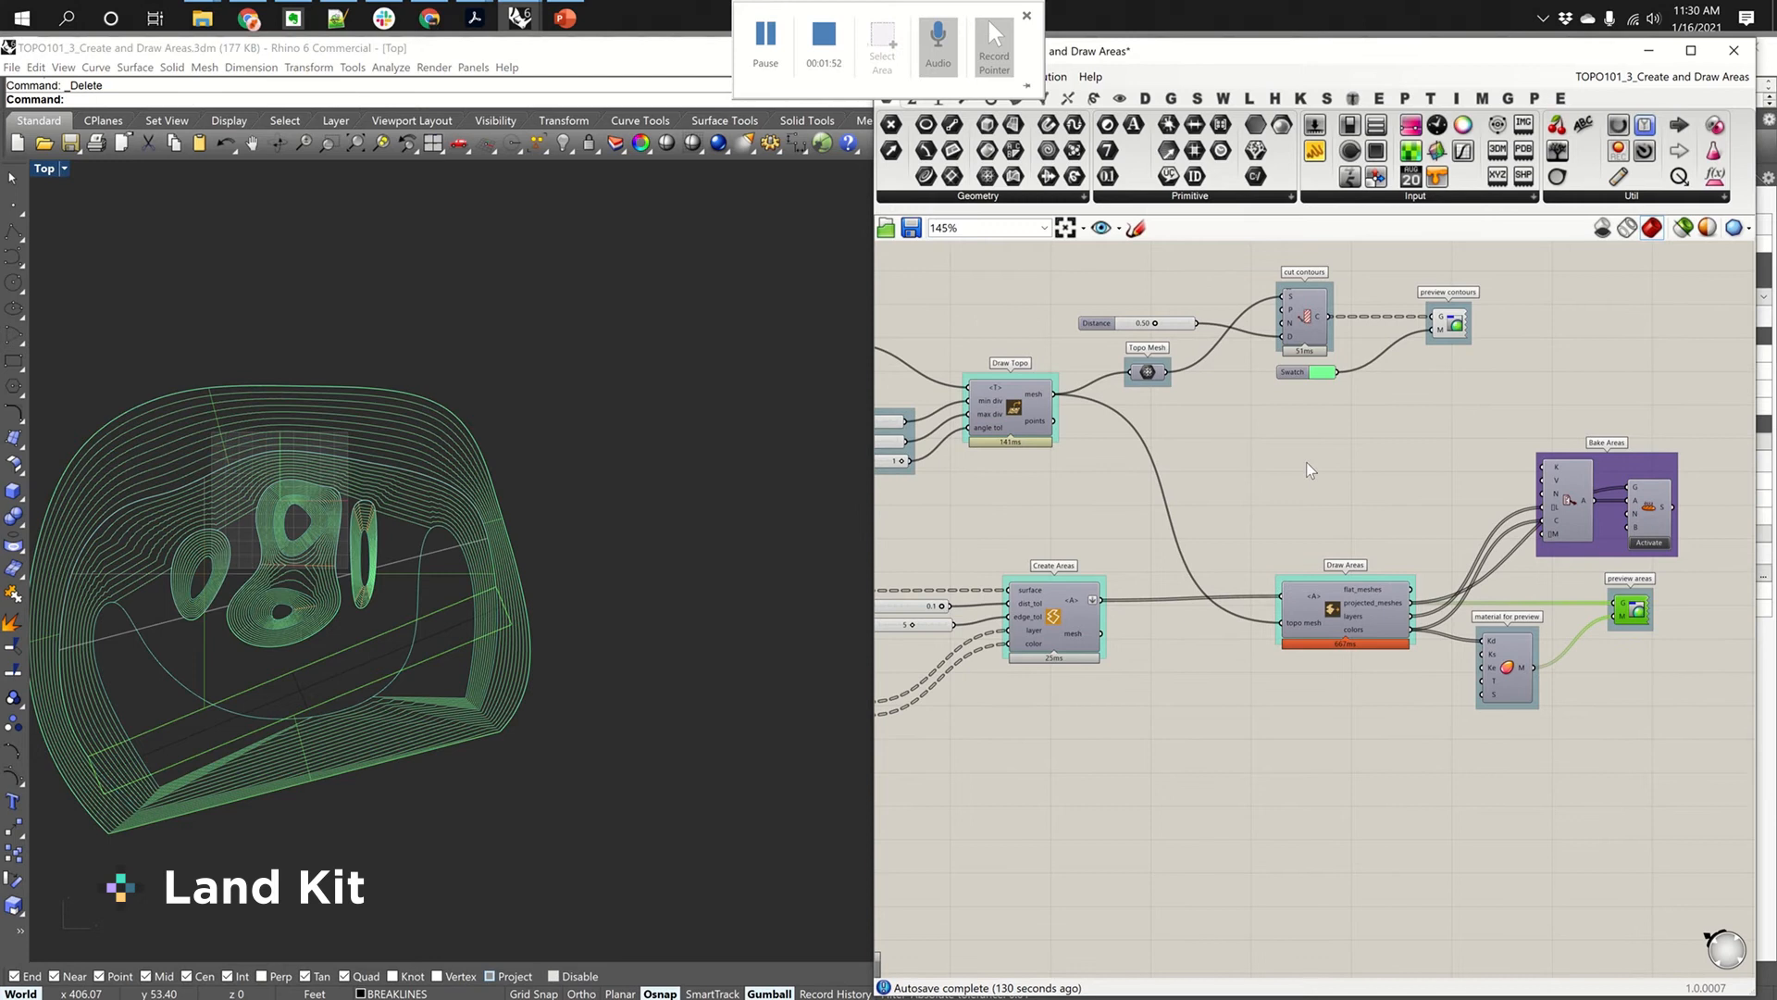
key(ctrl+n)
scroll(494, 504, up, 5)
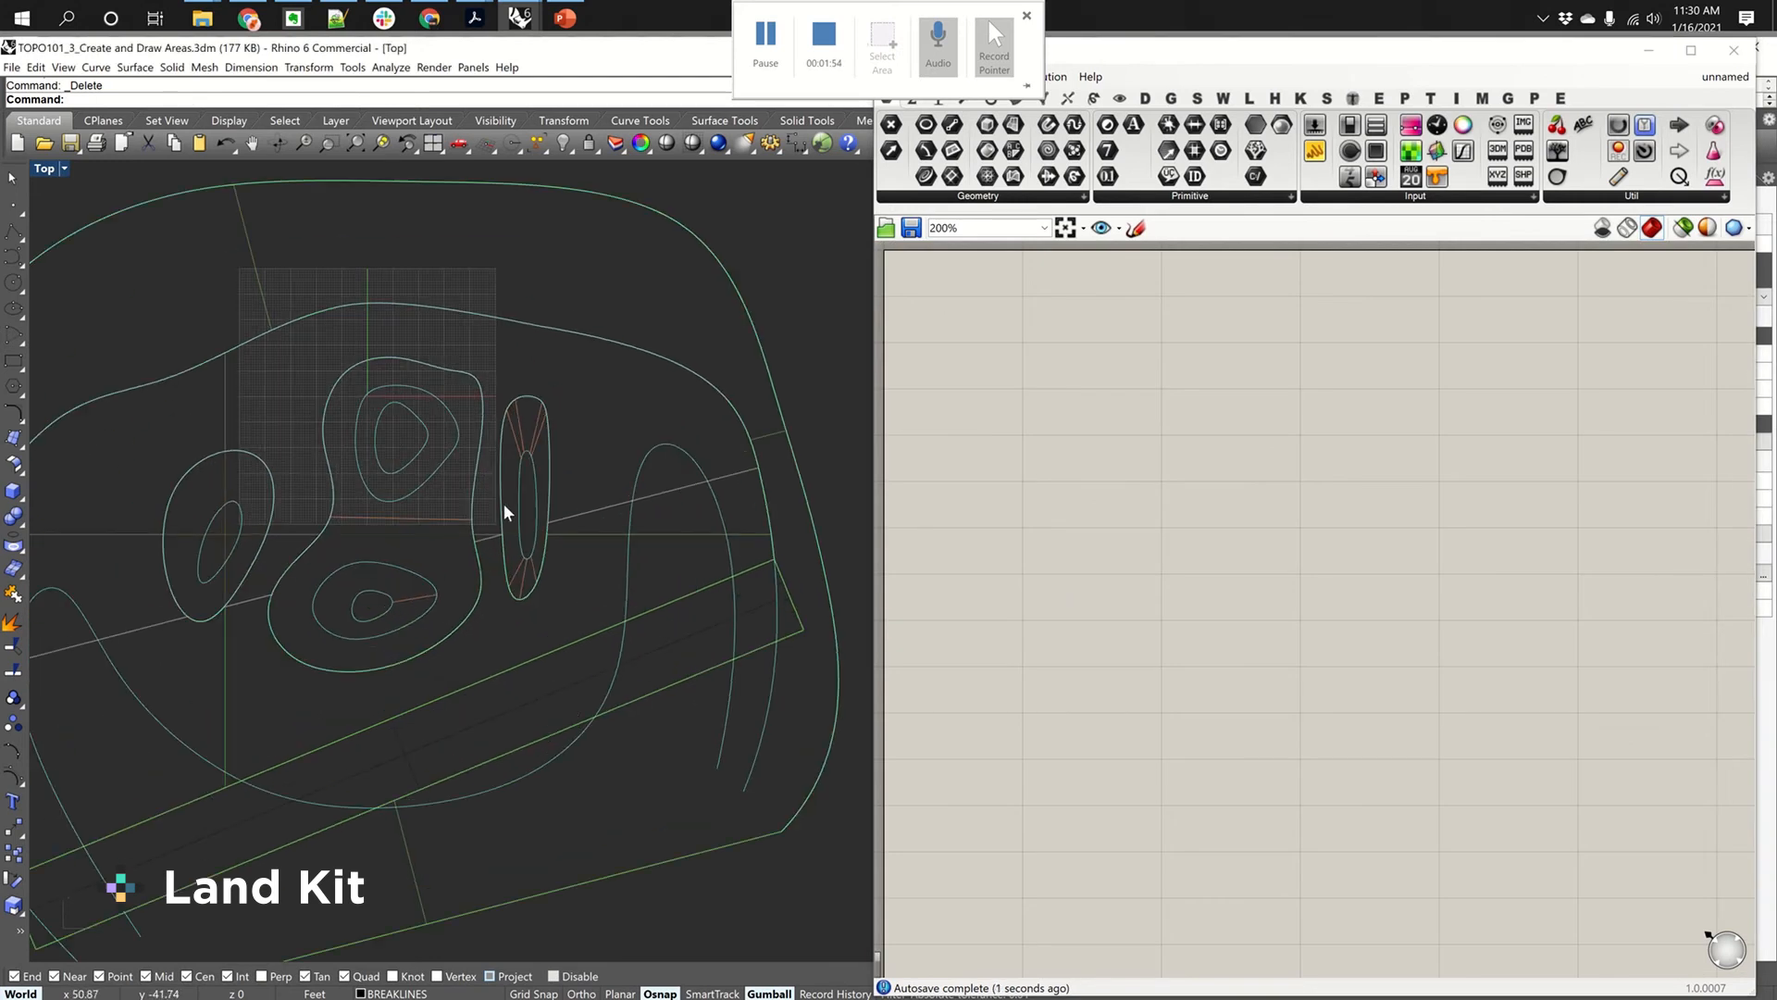
middle_click(503, 503)
click(581, 503)
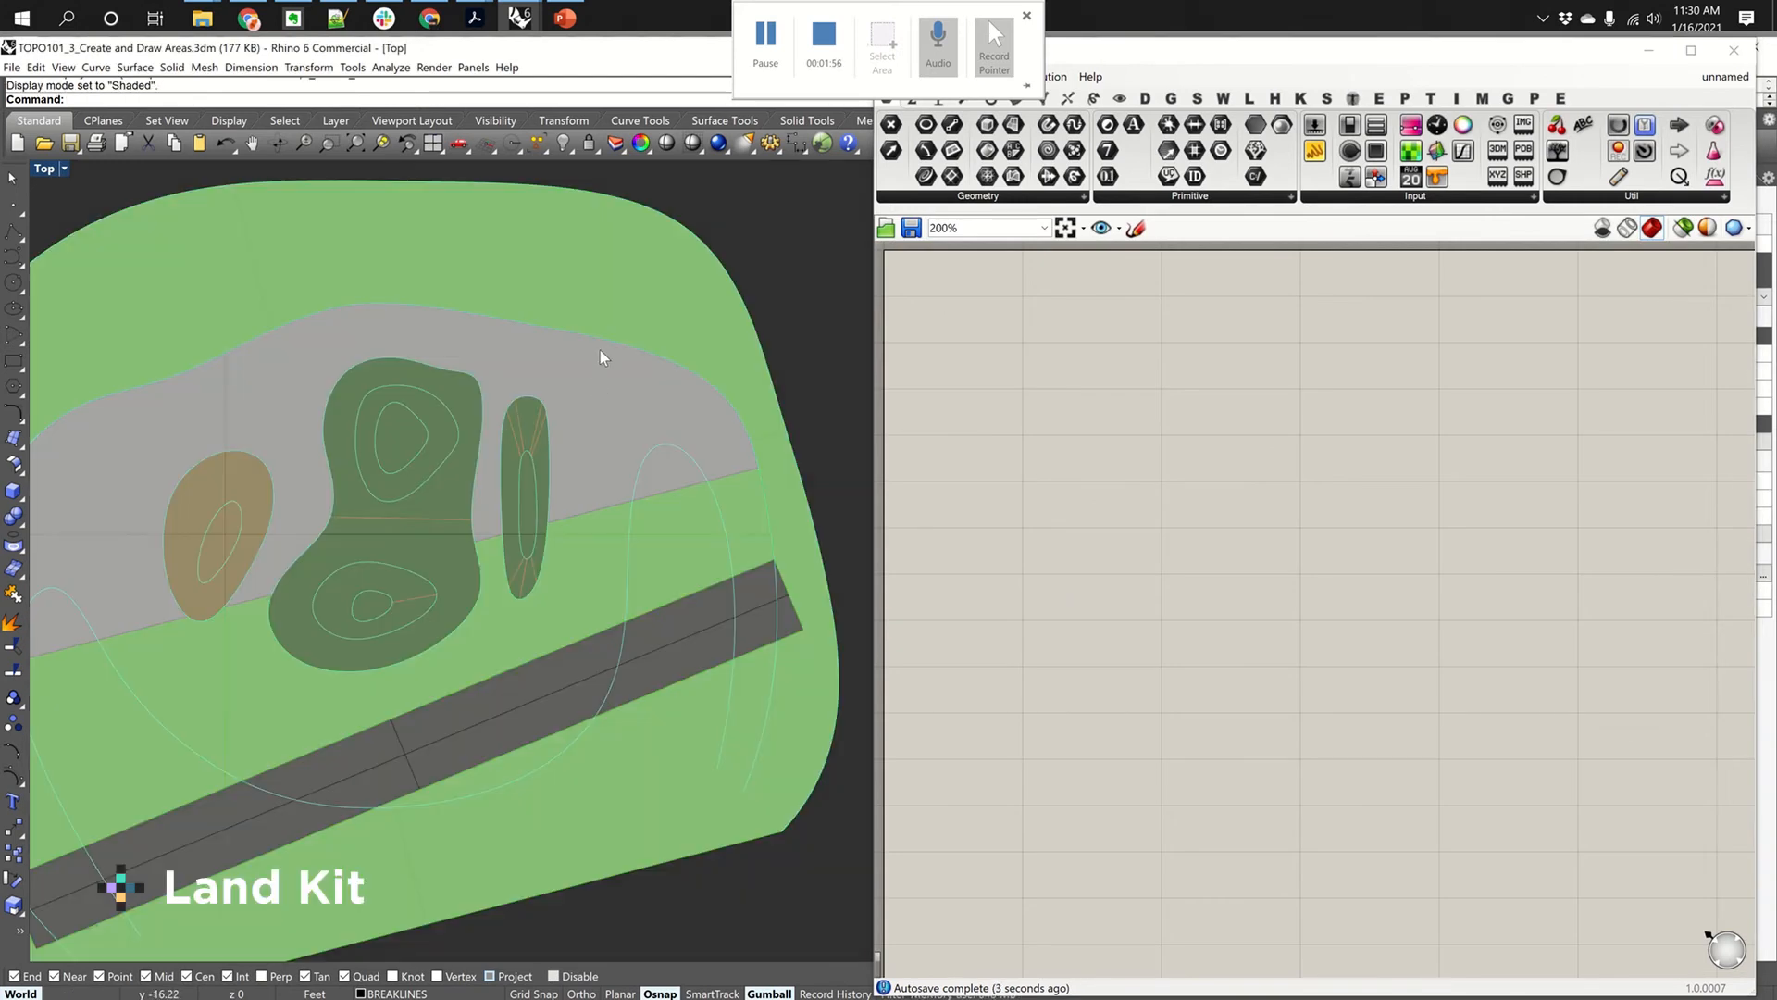
scroll(518, 479, down, 2)
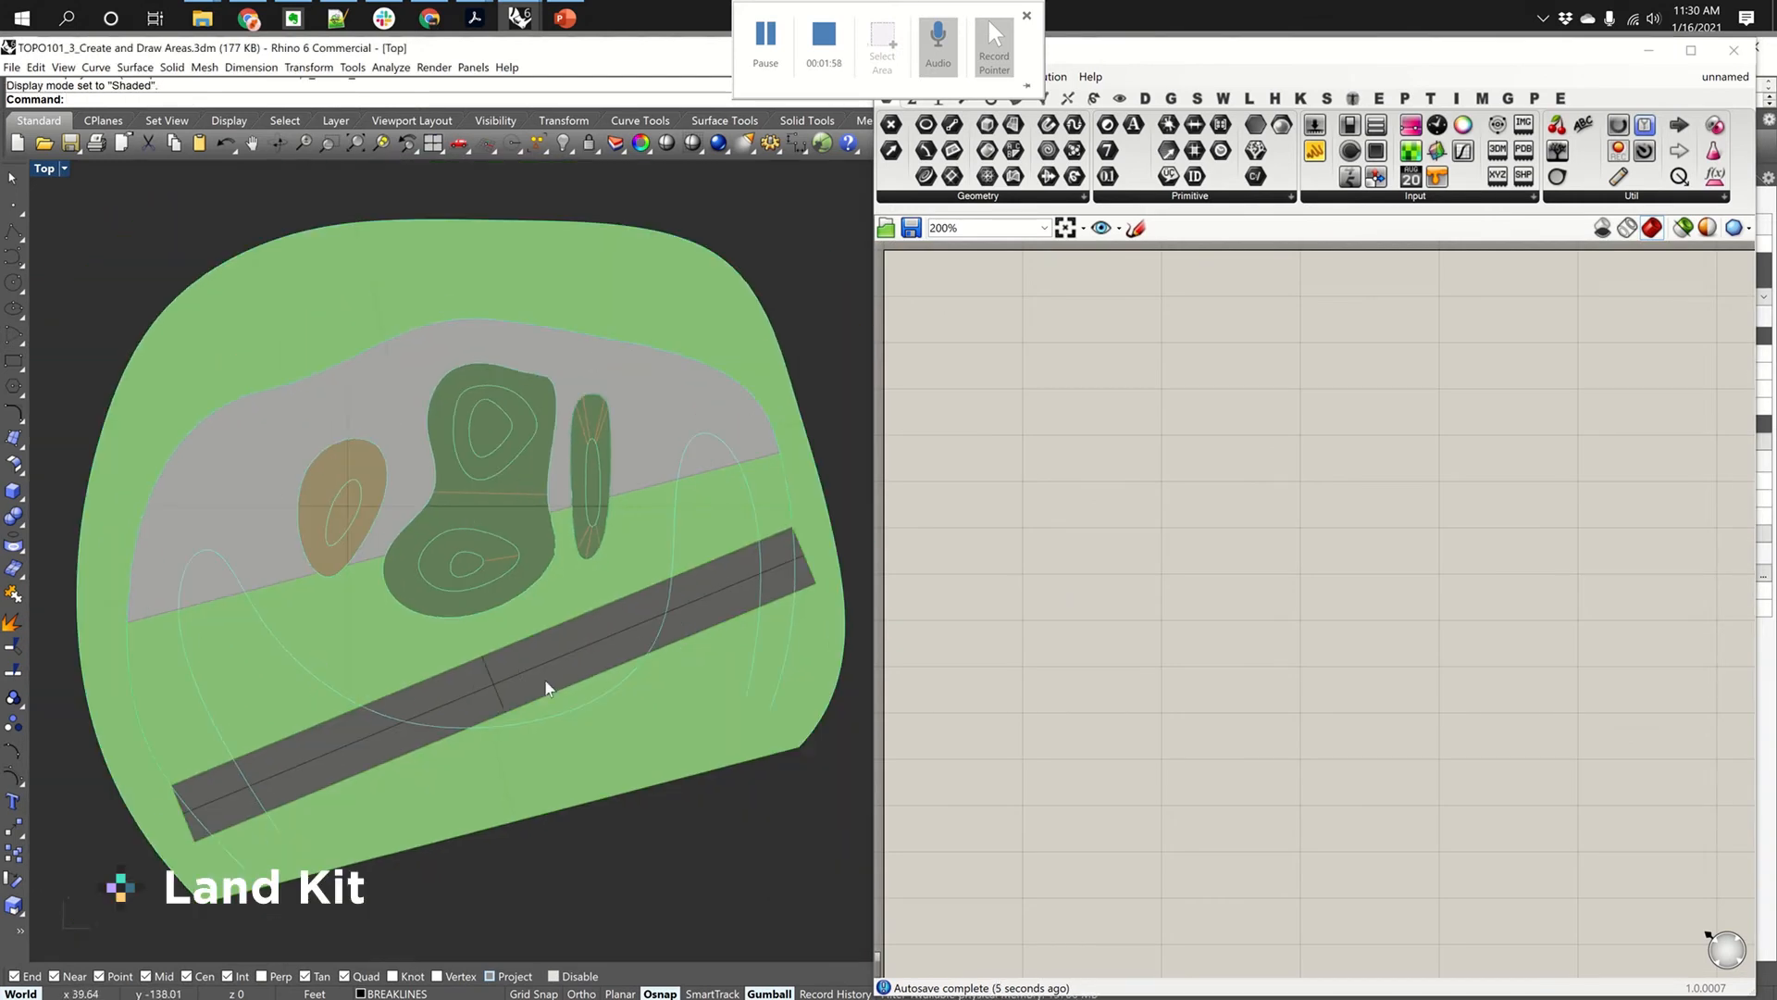
Step: Select the concrete area surface to inspect its trimmed outline, and return to the Create and Draw Areas definition
click(493, 502)
click(560, 370)
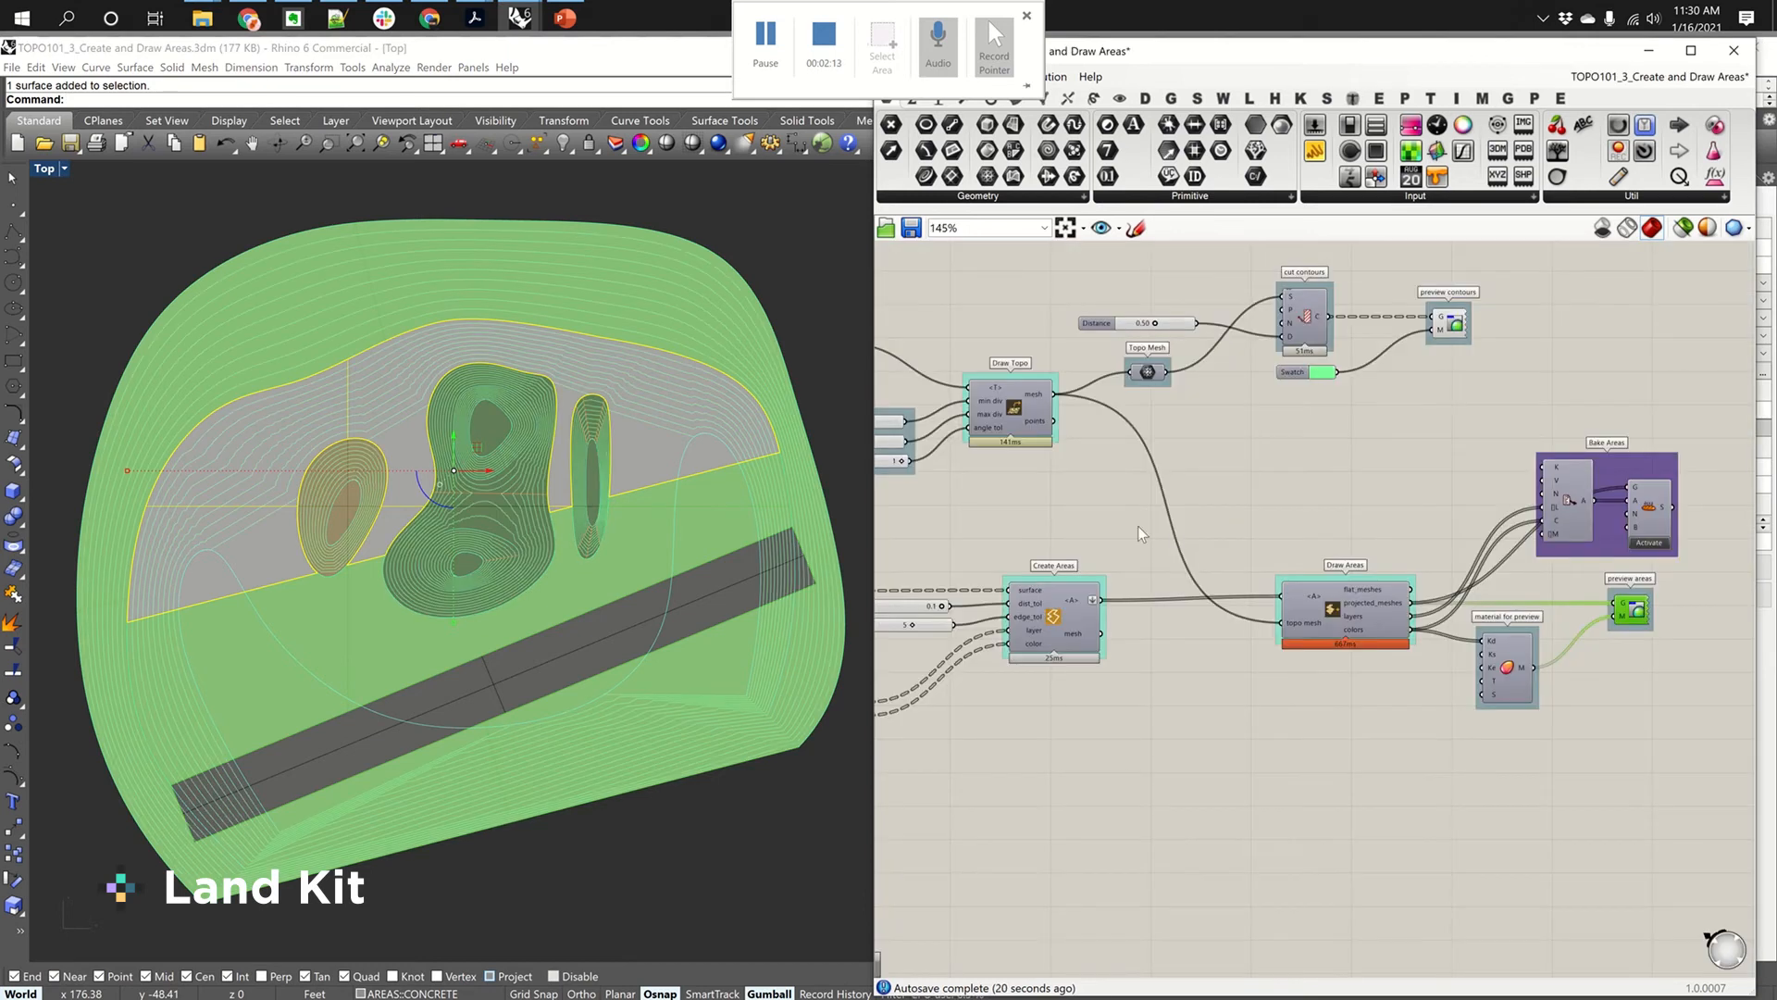
right_drag(1139, 527, 1502, 600)
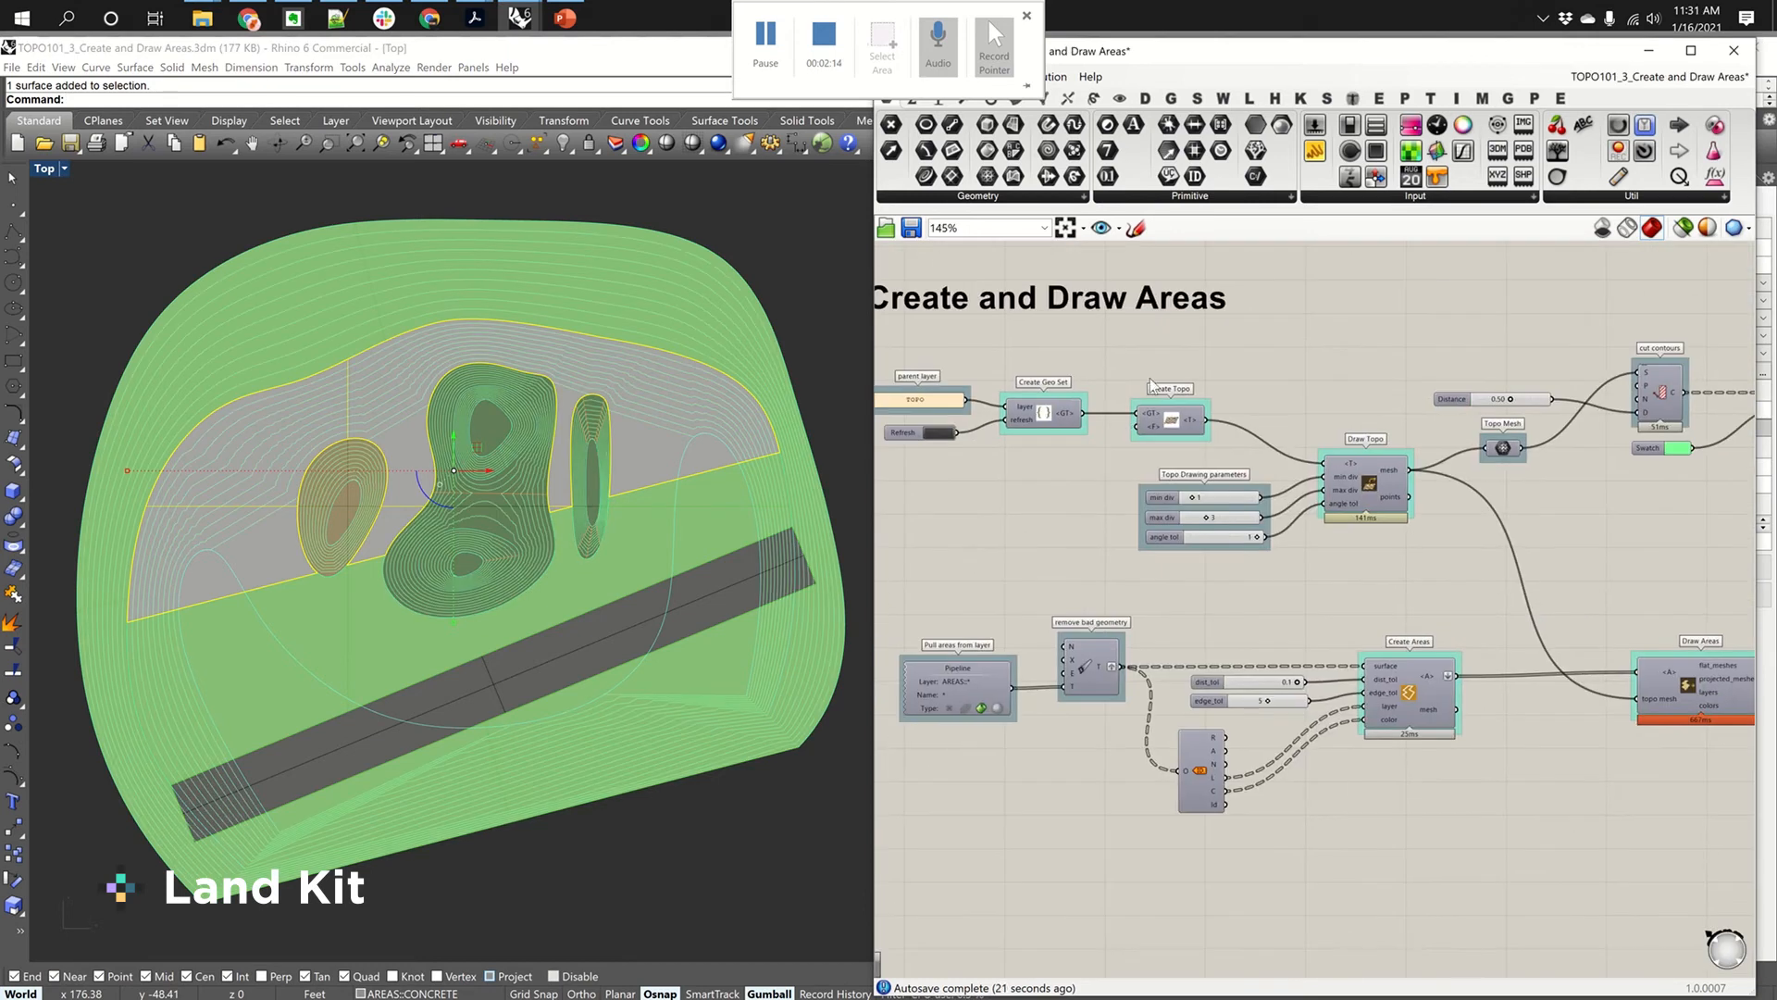
Step: Examine the topography chain from the TOPO parent layer through Create Topo and Draw Topo, and select the Topo Mesh component
right_drag(1071, 393, 1221, 410)
scroll(1241, 426, up, 3)
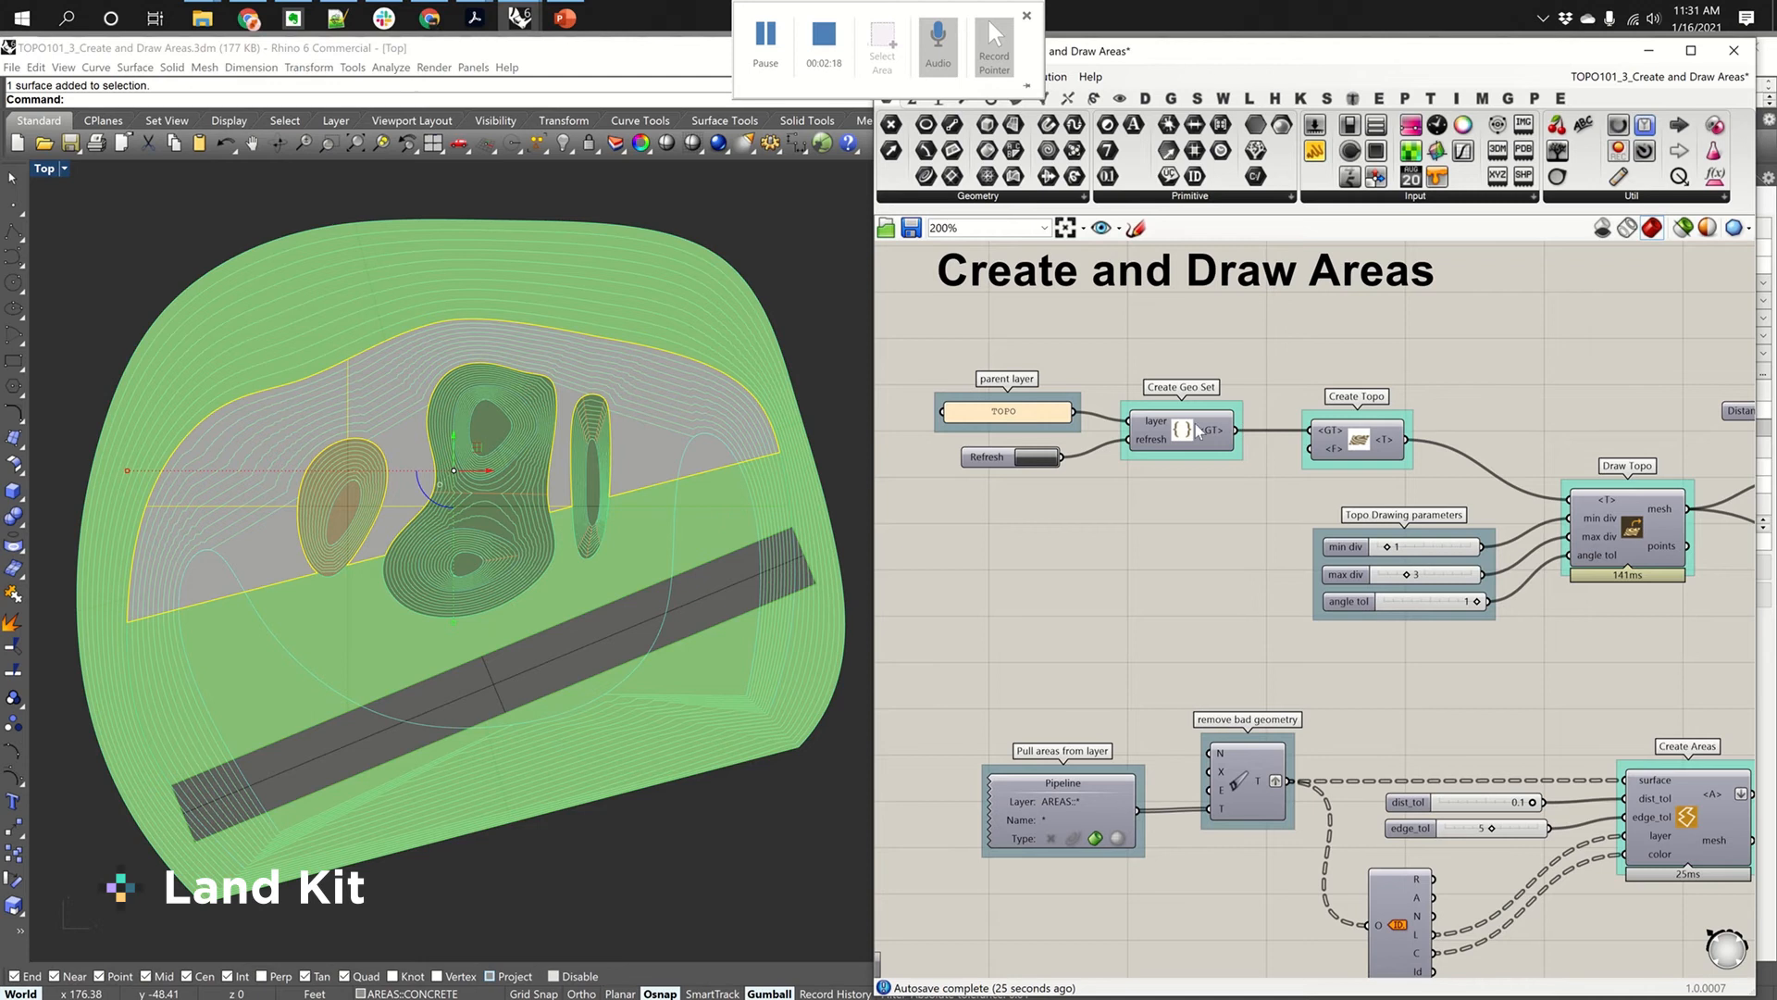
right_drag(1516, 494, 1486, 483)
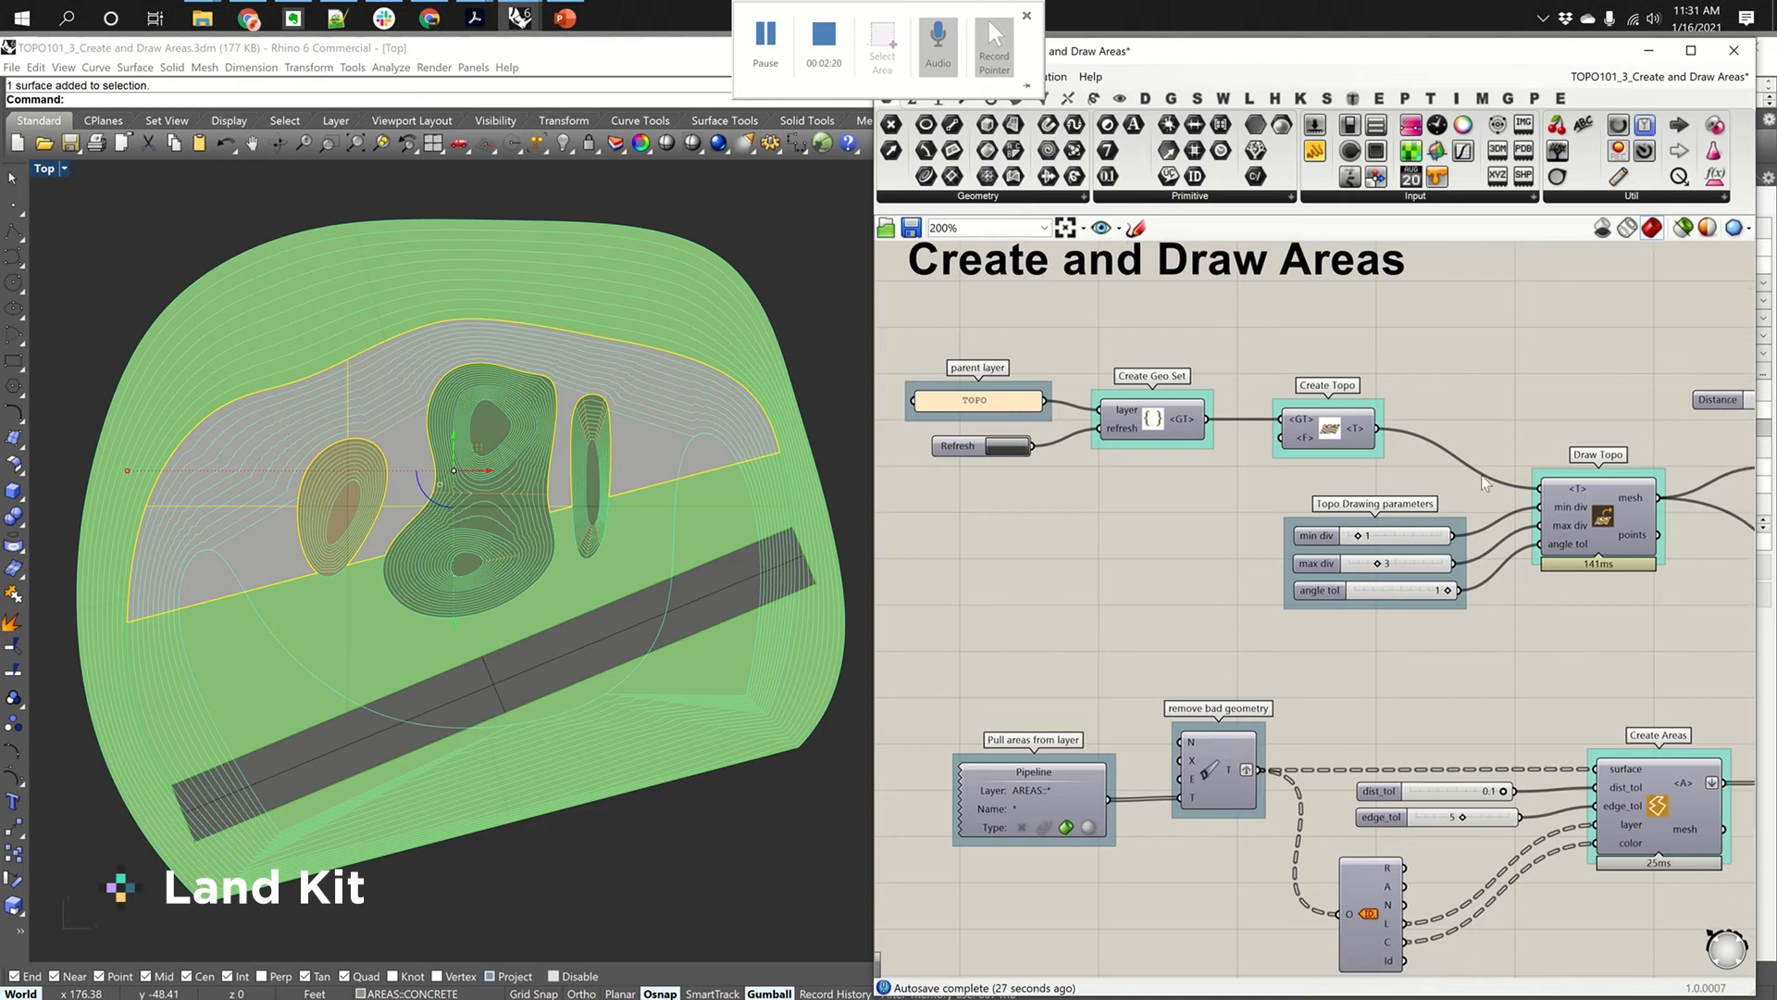
right_drag(1465, 359, 1319, 328)
right_drag(1523, 476, 1203, 463)
right_drag(1394, 428, 1245, 426)
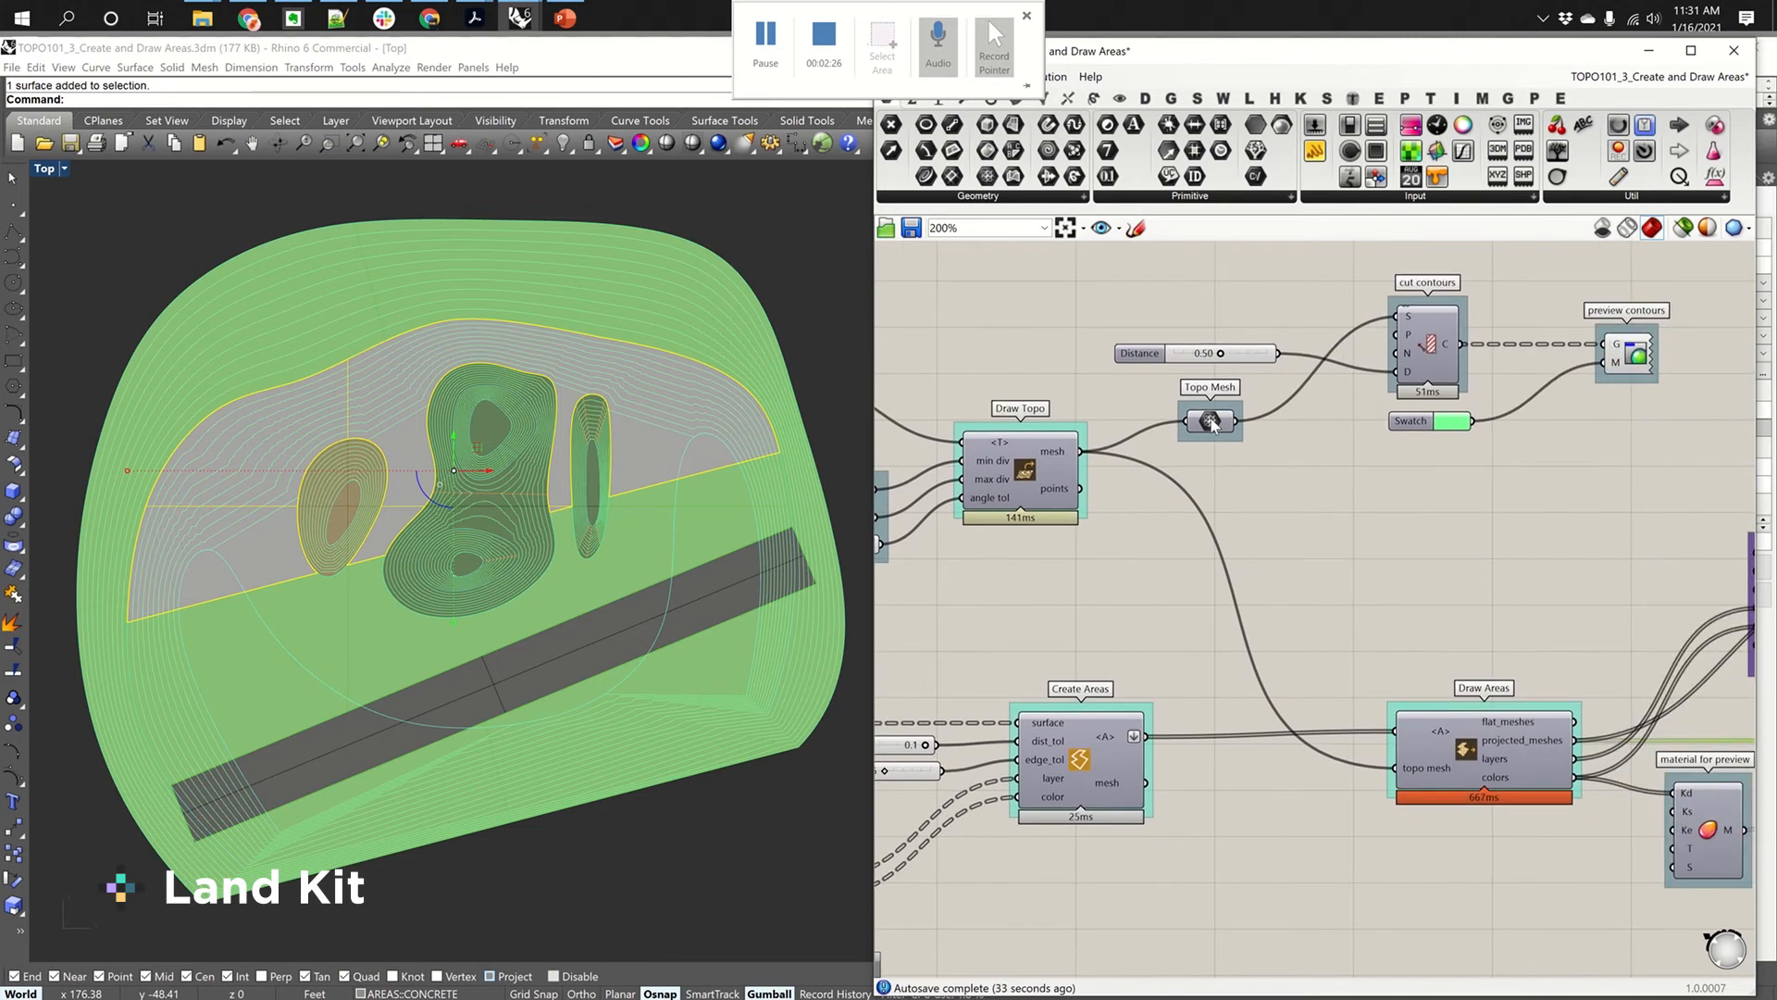
drag(1239, 424, 1248, 422)
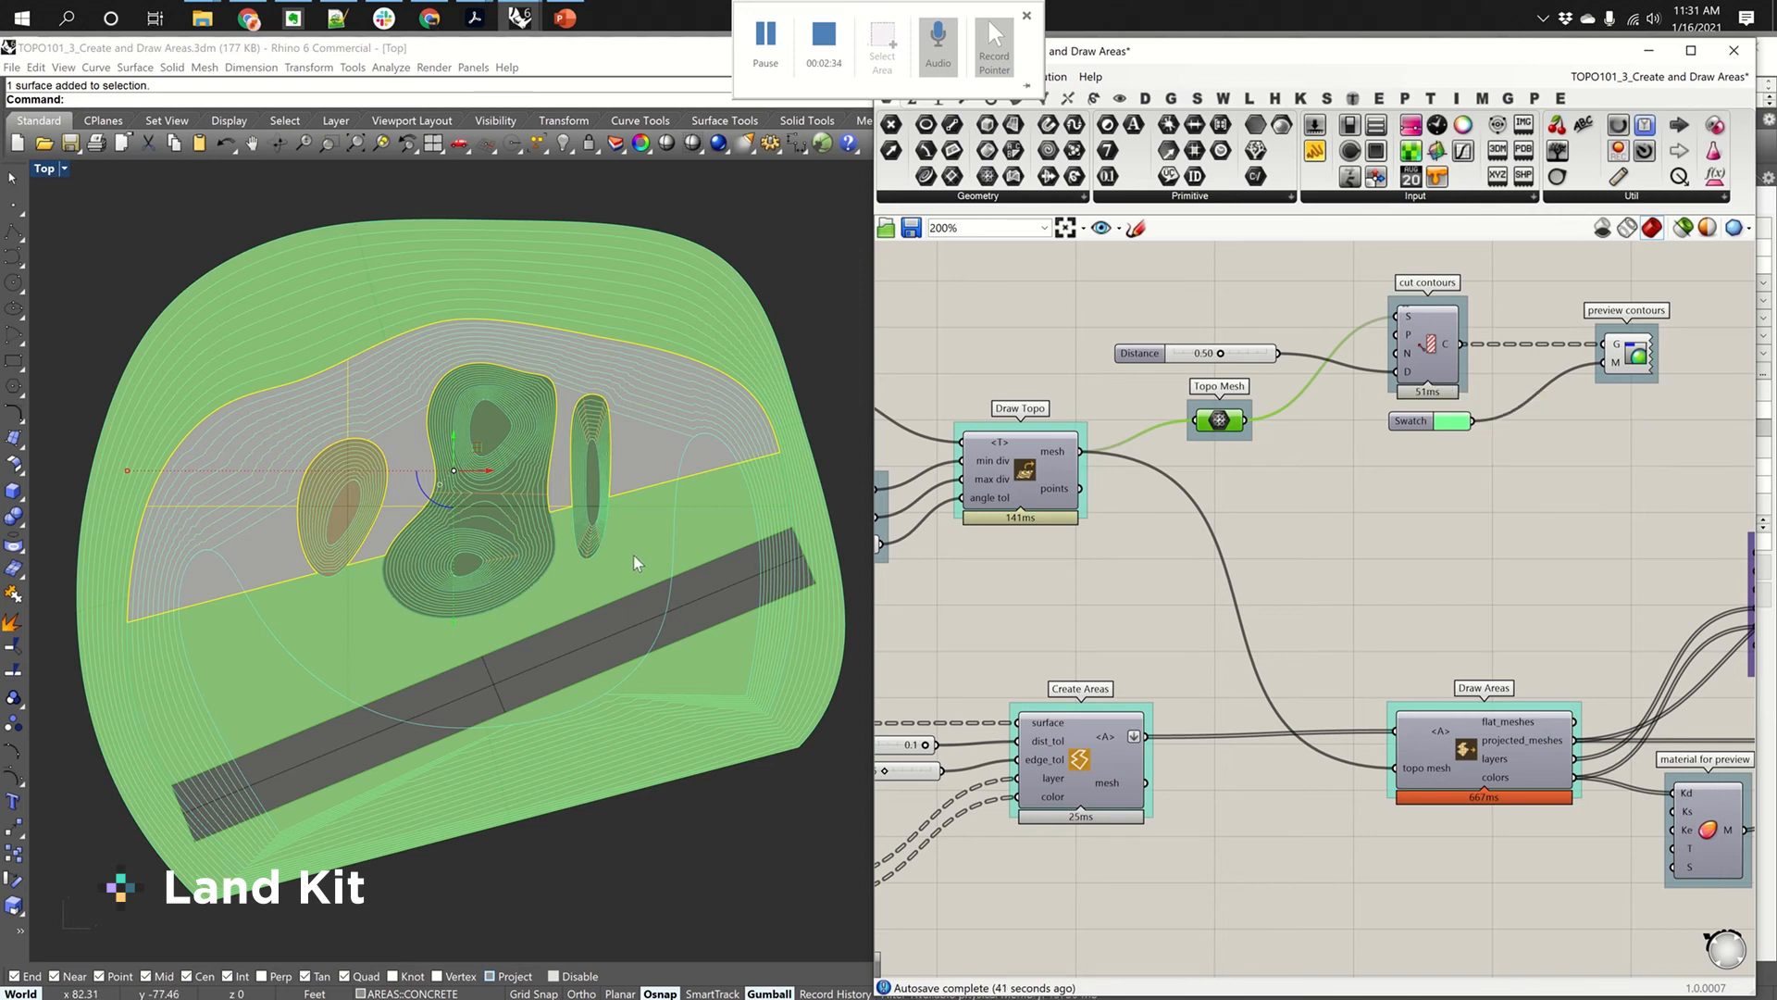
Step: Examine the layer, name and type filters of the Pipeline component that pulls the area surfaces
right_drag(1122, 622, 1407, 479)
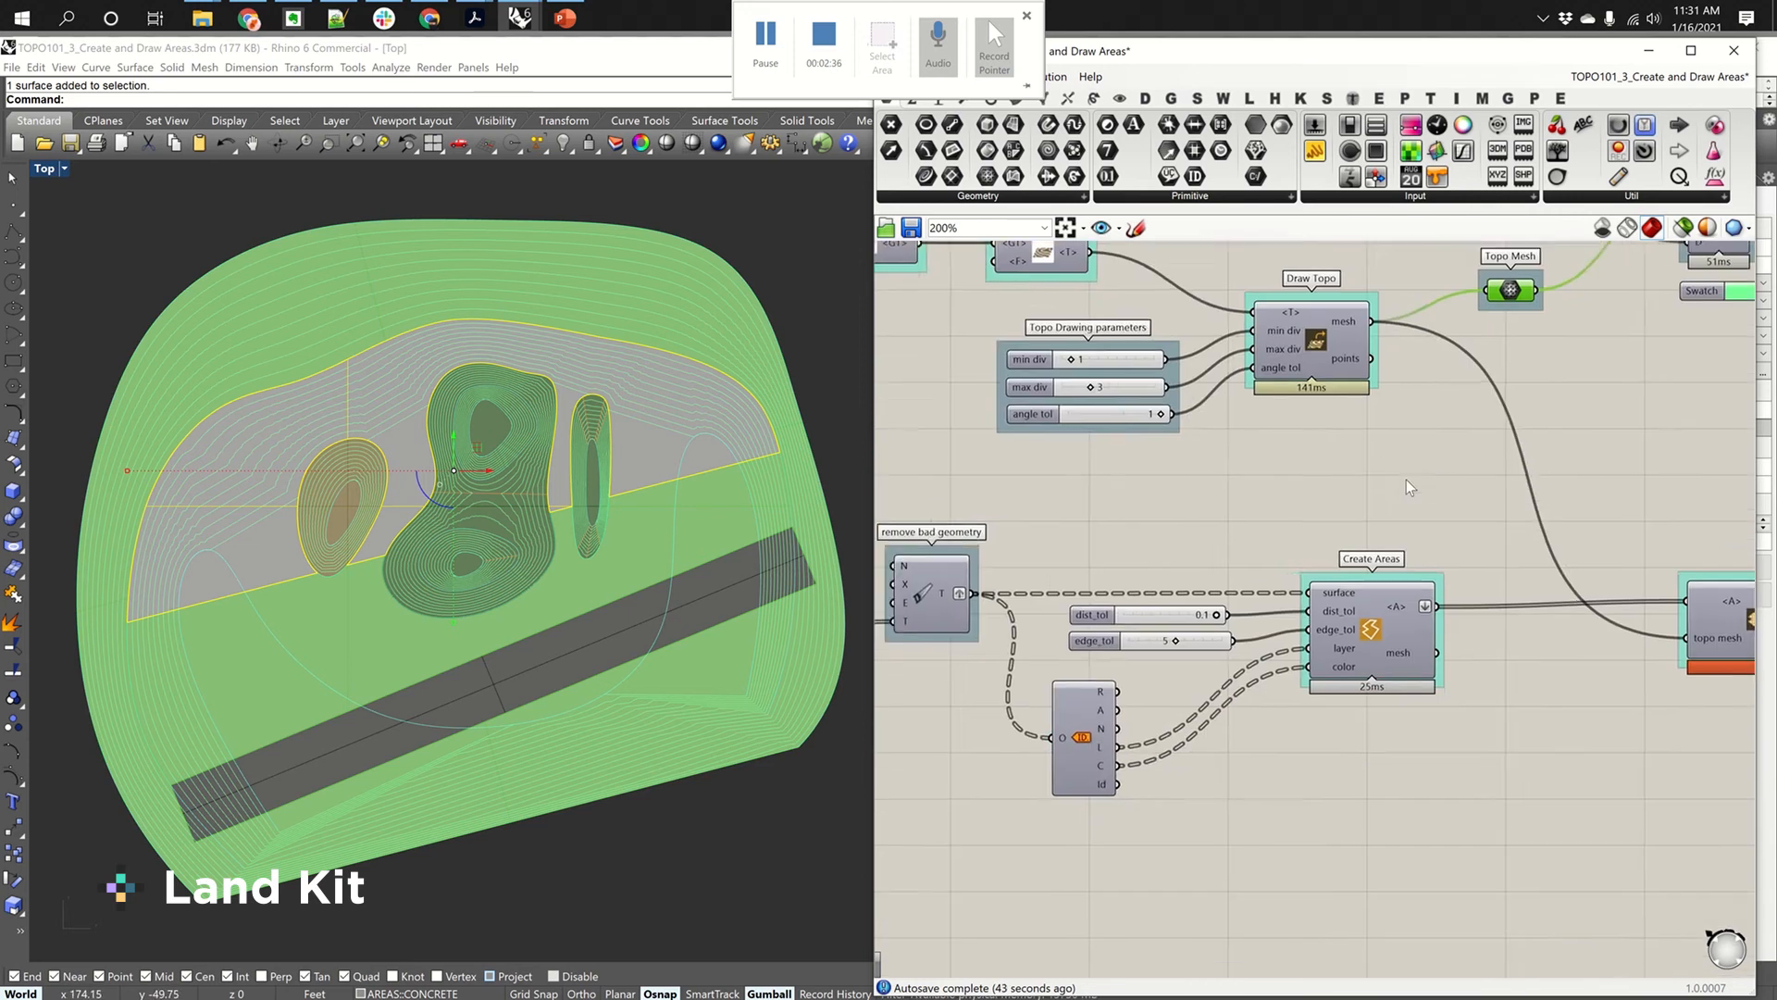
scroll(1407, 479, down, 2)
right_drag(976, 585, 1342, 550)
scroll(1344, 548, up, 4)
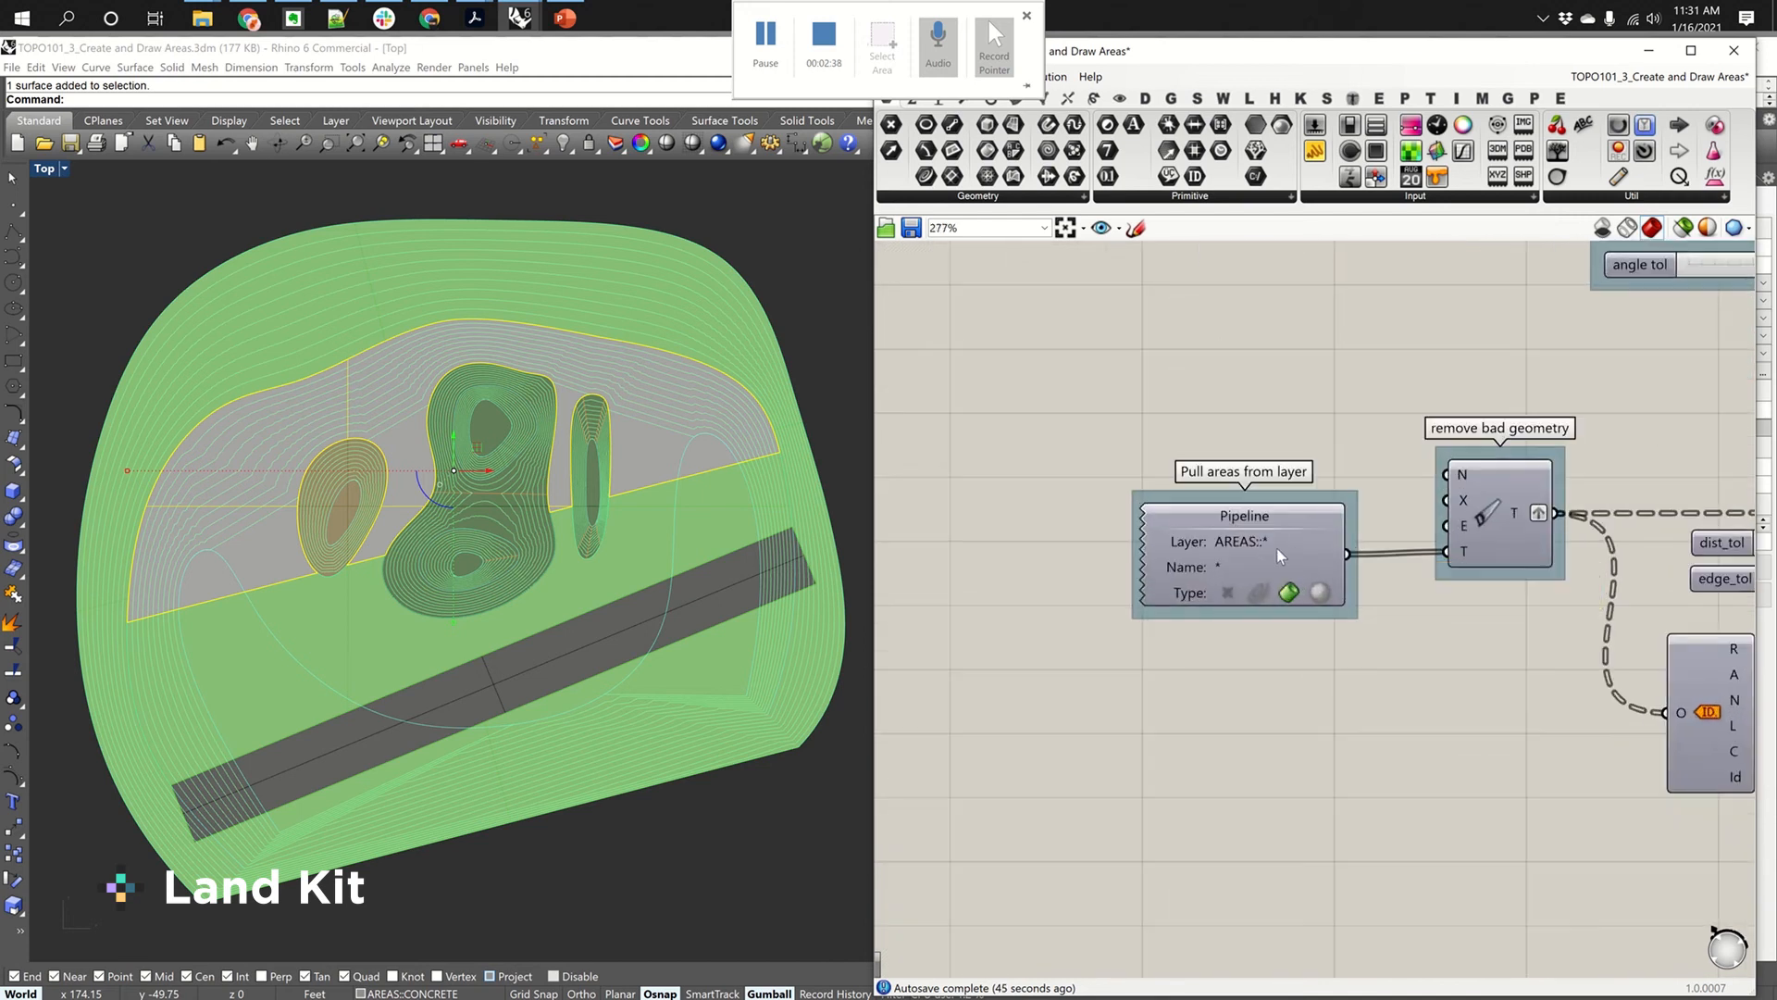
scroll(1235, 545, up, 3)
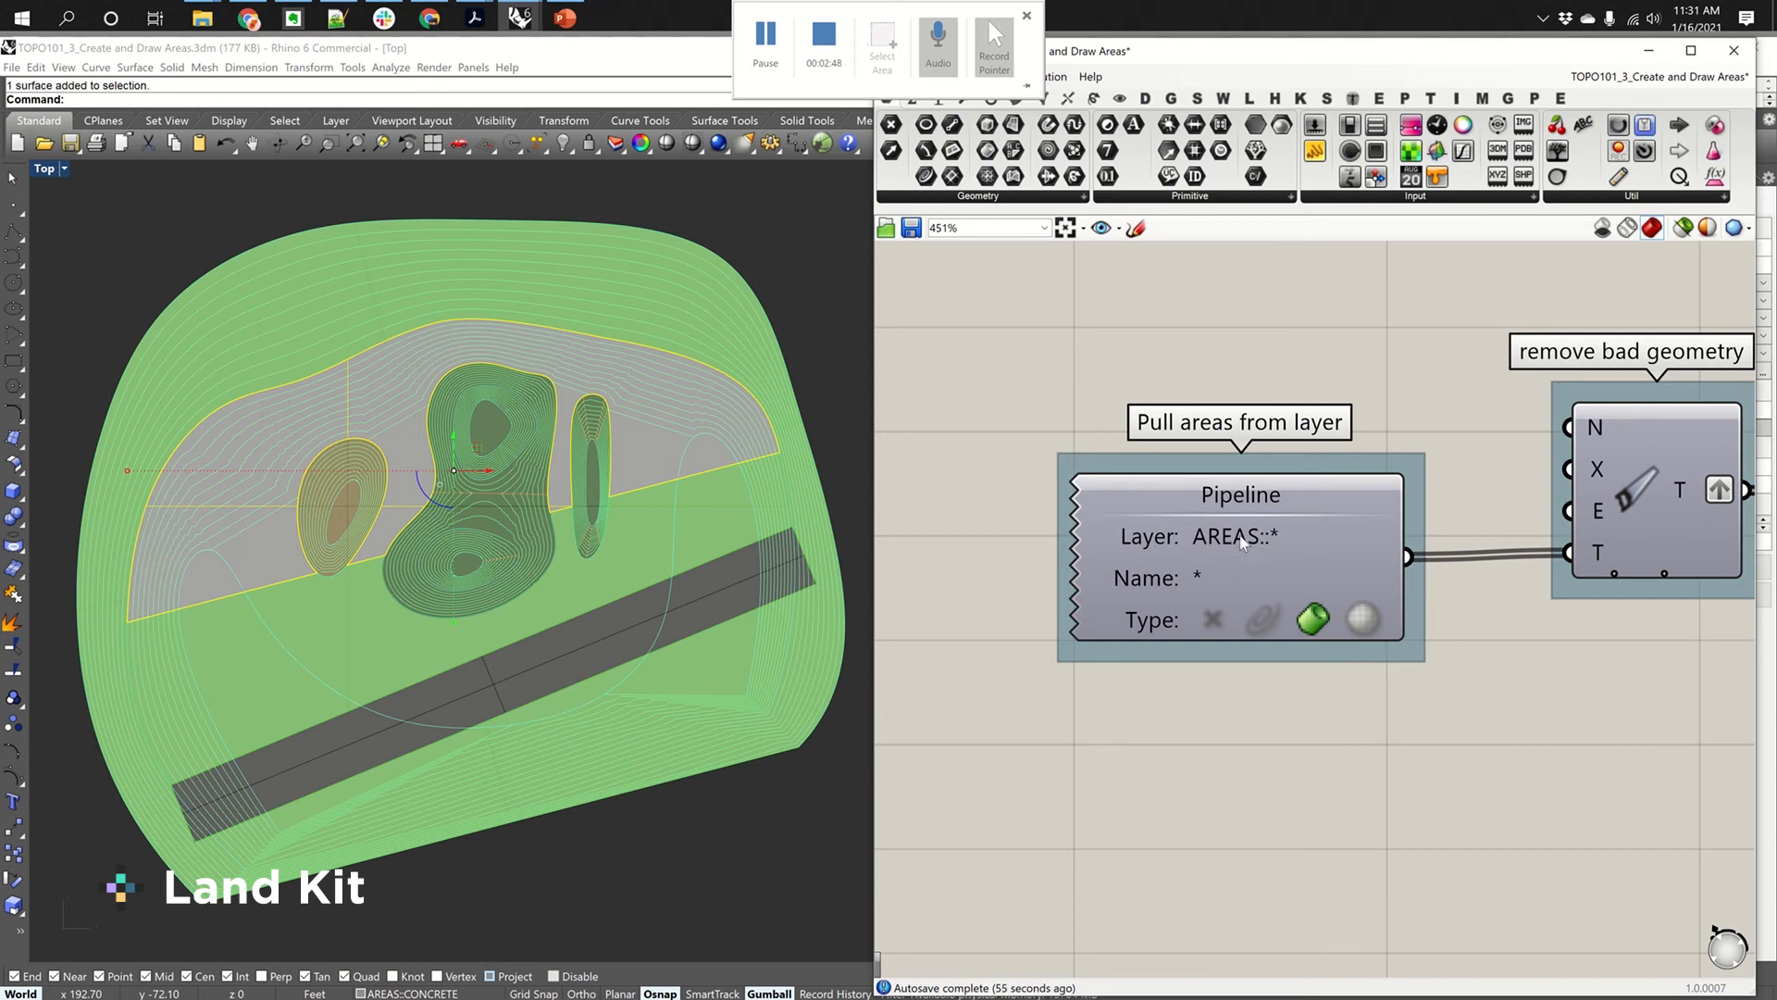
scroll(1241, 542, up, 3)
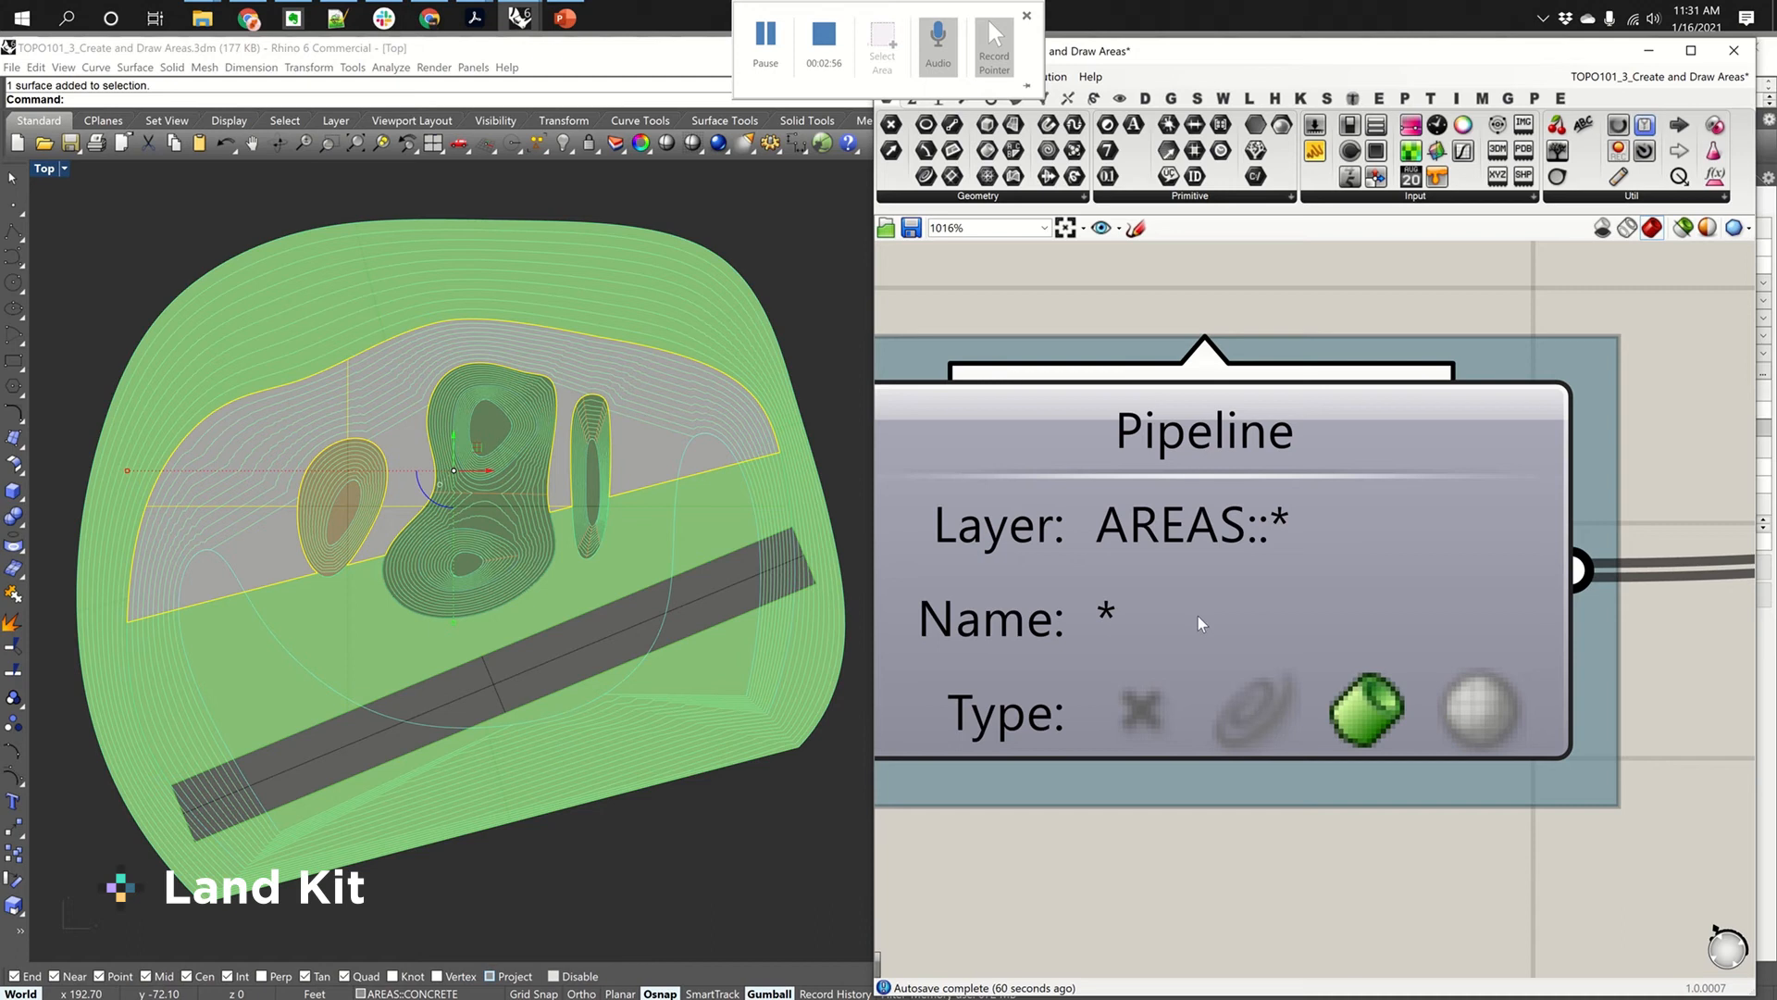
Step: Collapse the Grasshopper window to view the AREAS sublayers in Rhino, and restore the definition
double_click(1265, 54)
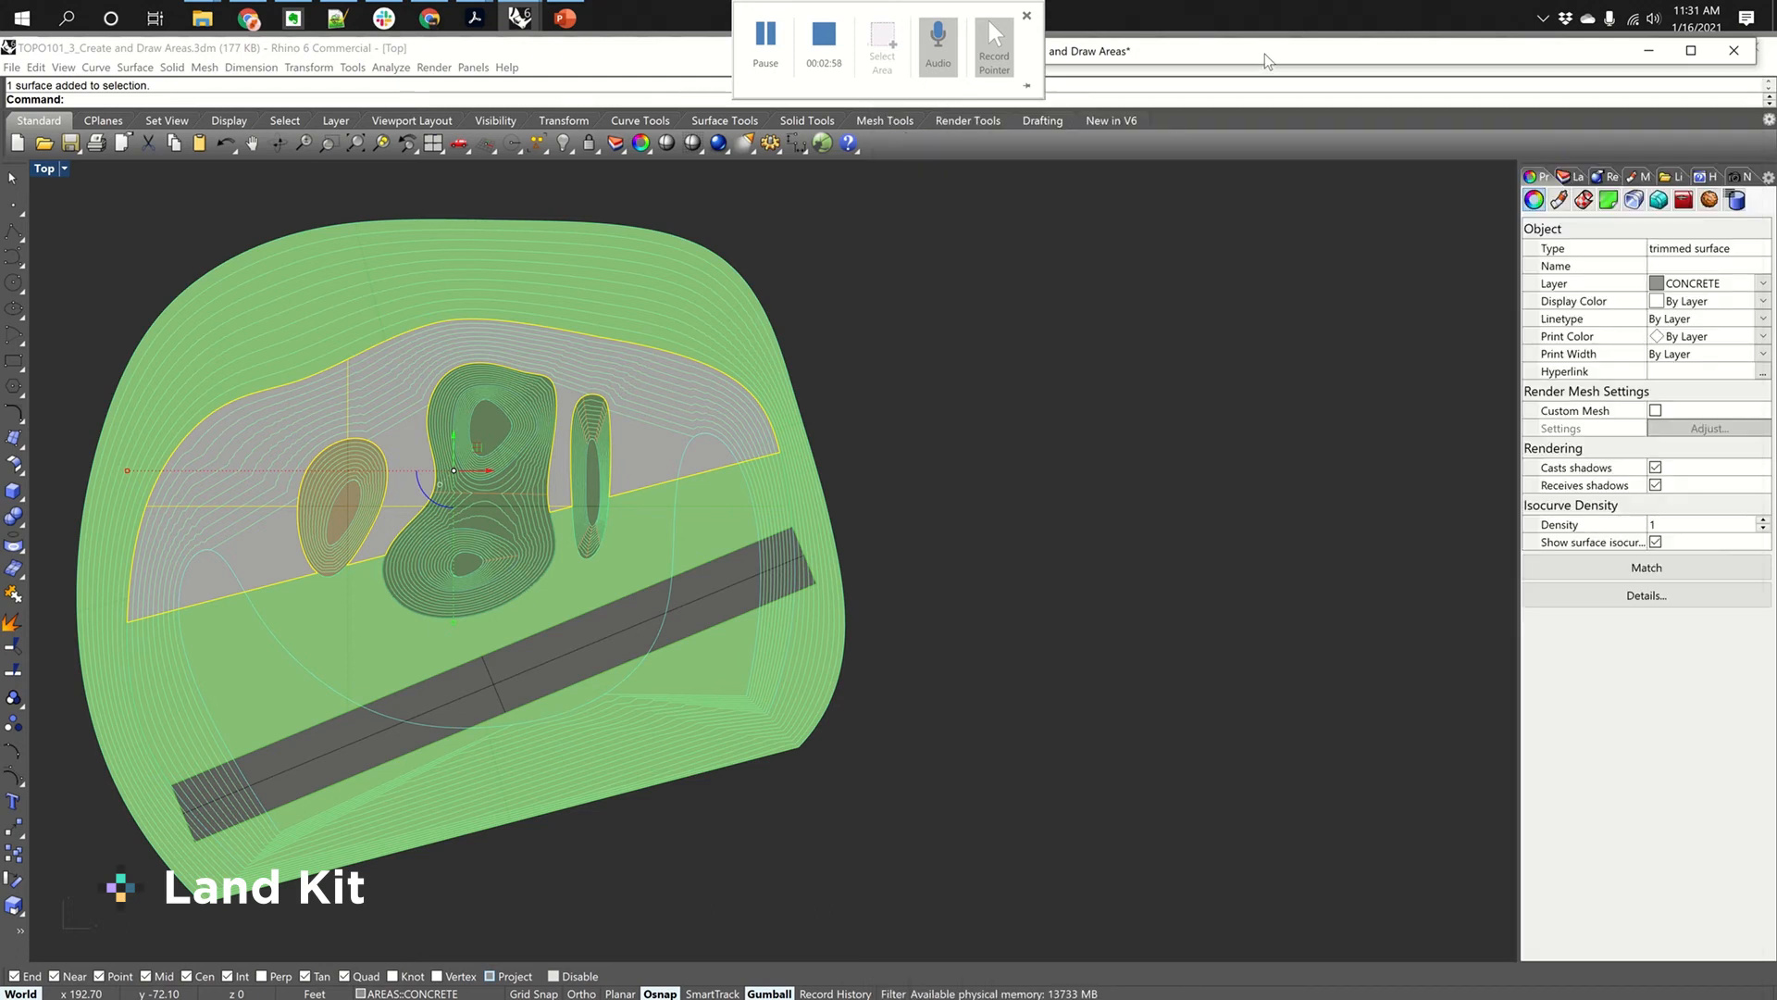
click(1566, 176)
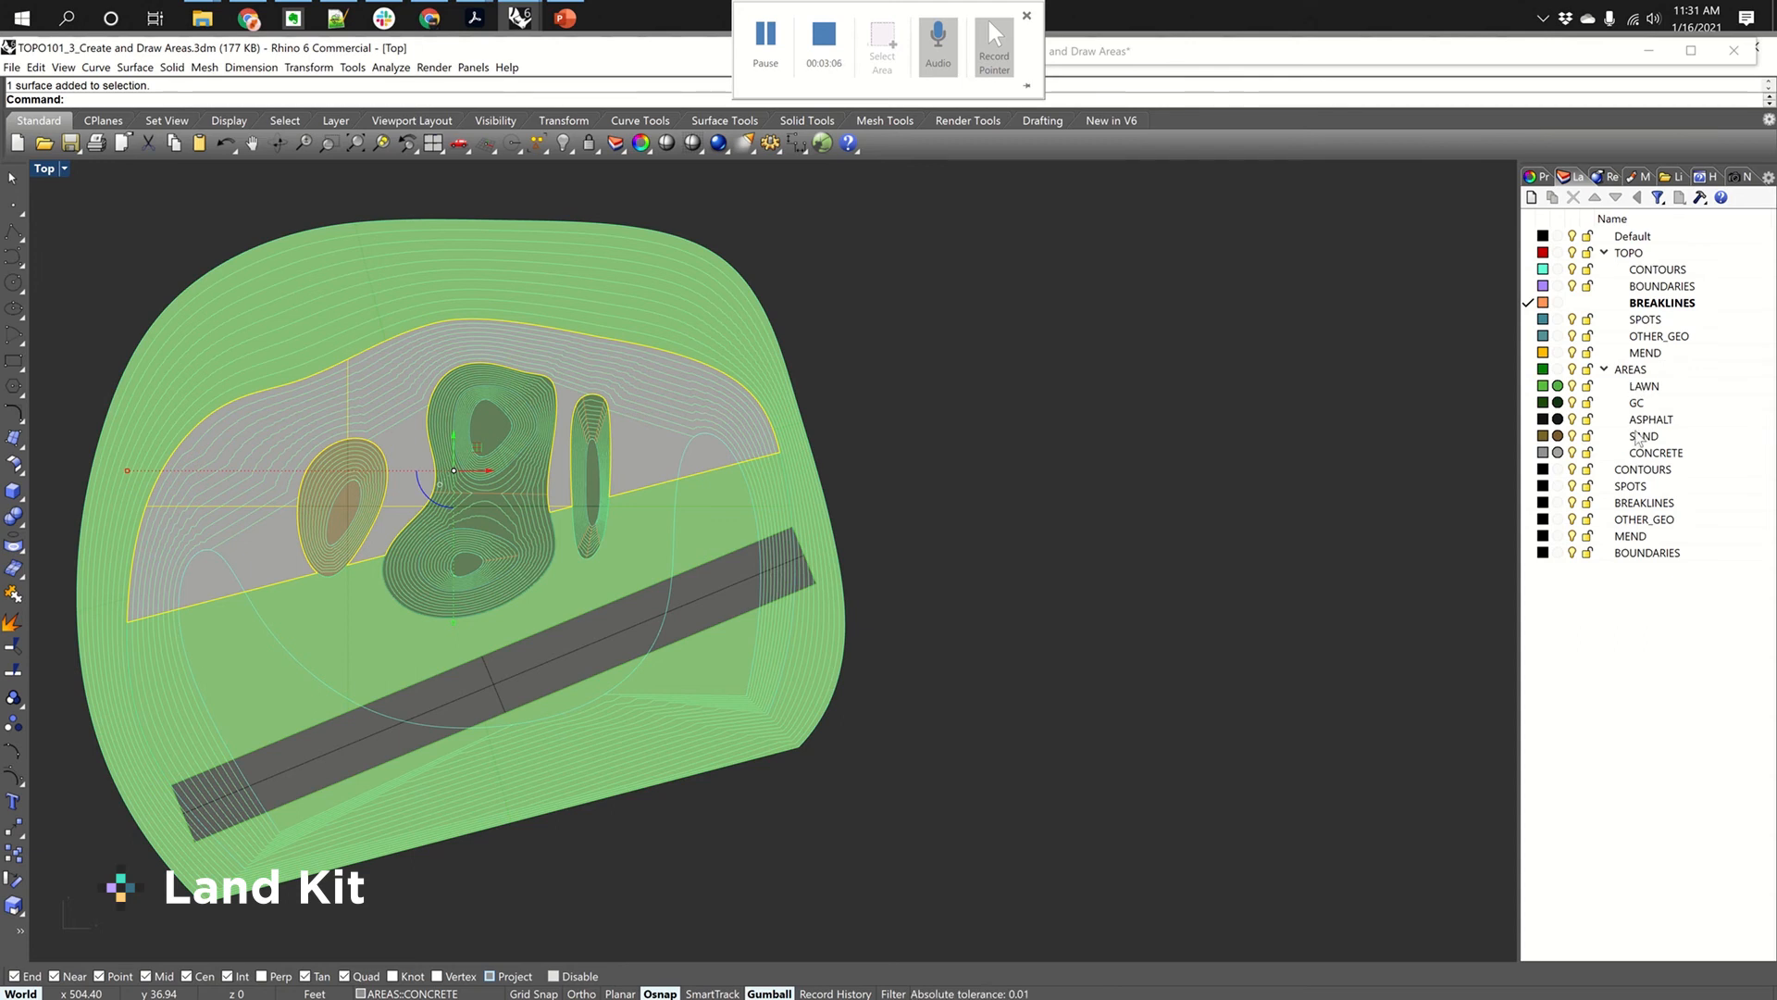
click(1312, 51)
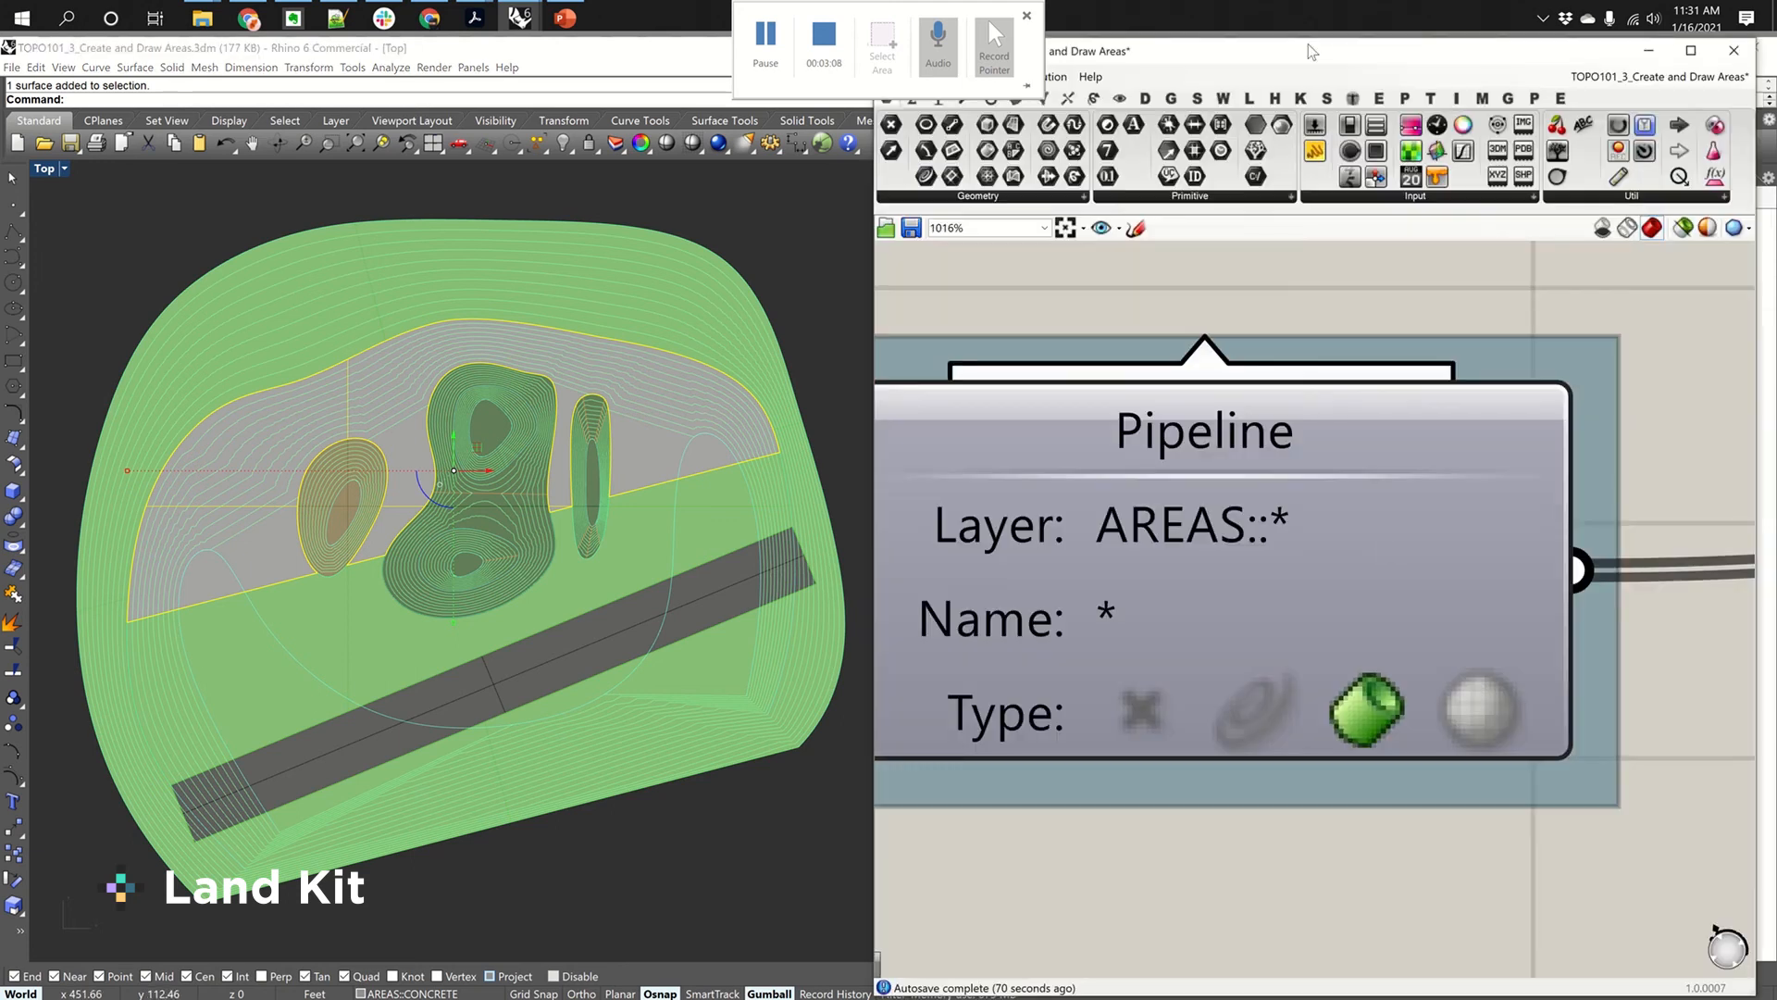
Step: Examine the bad-geometry filter, the object attributes component, and the tolerance, layer and color inputs of Create Areas
scroll(1389, 567, down, 5)
right_drag(1437, 574, 1220, 574)
right_drag(1445, 543, 1201, 523)
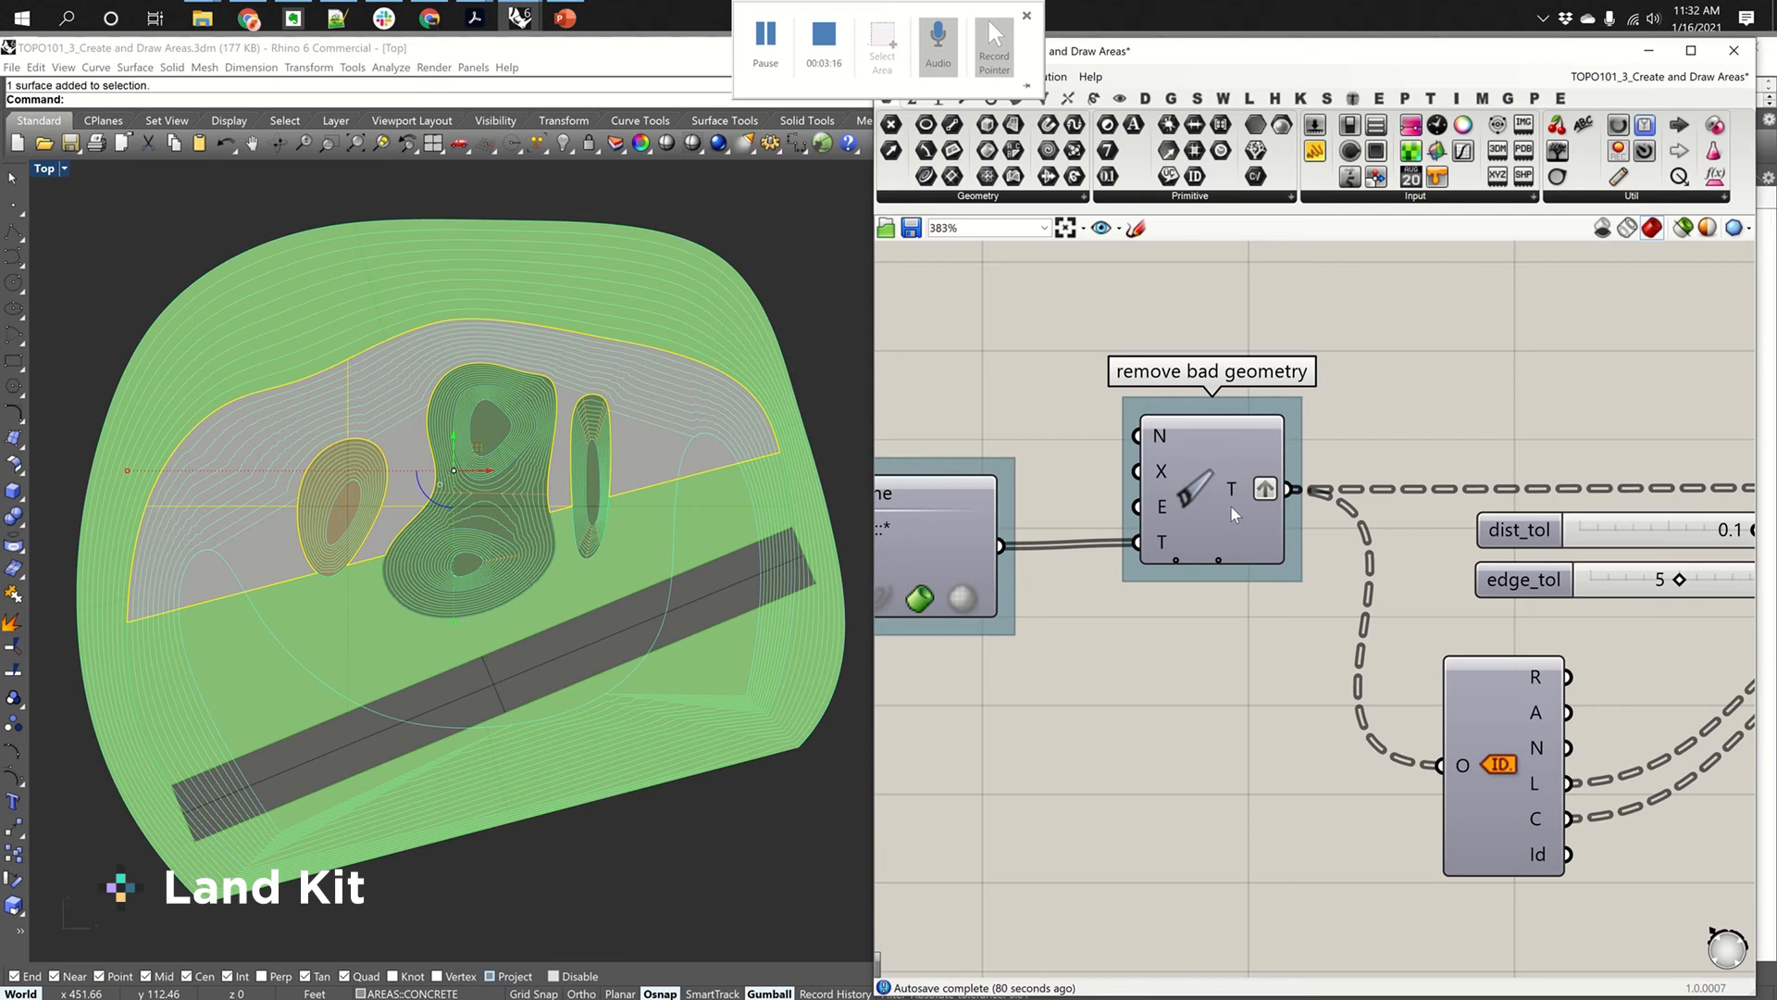
right_drag(1476, 465, 1235, 425)
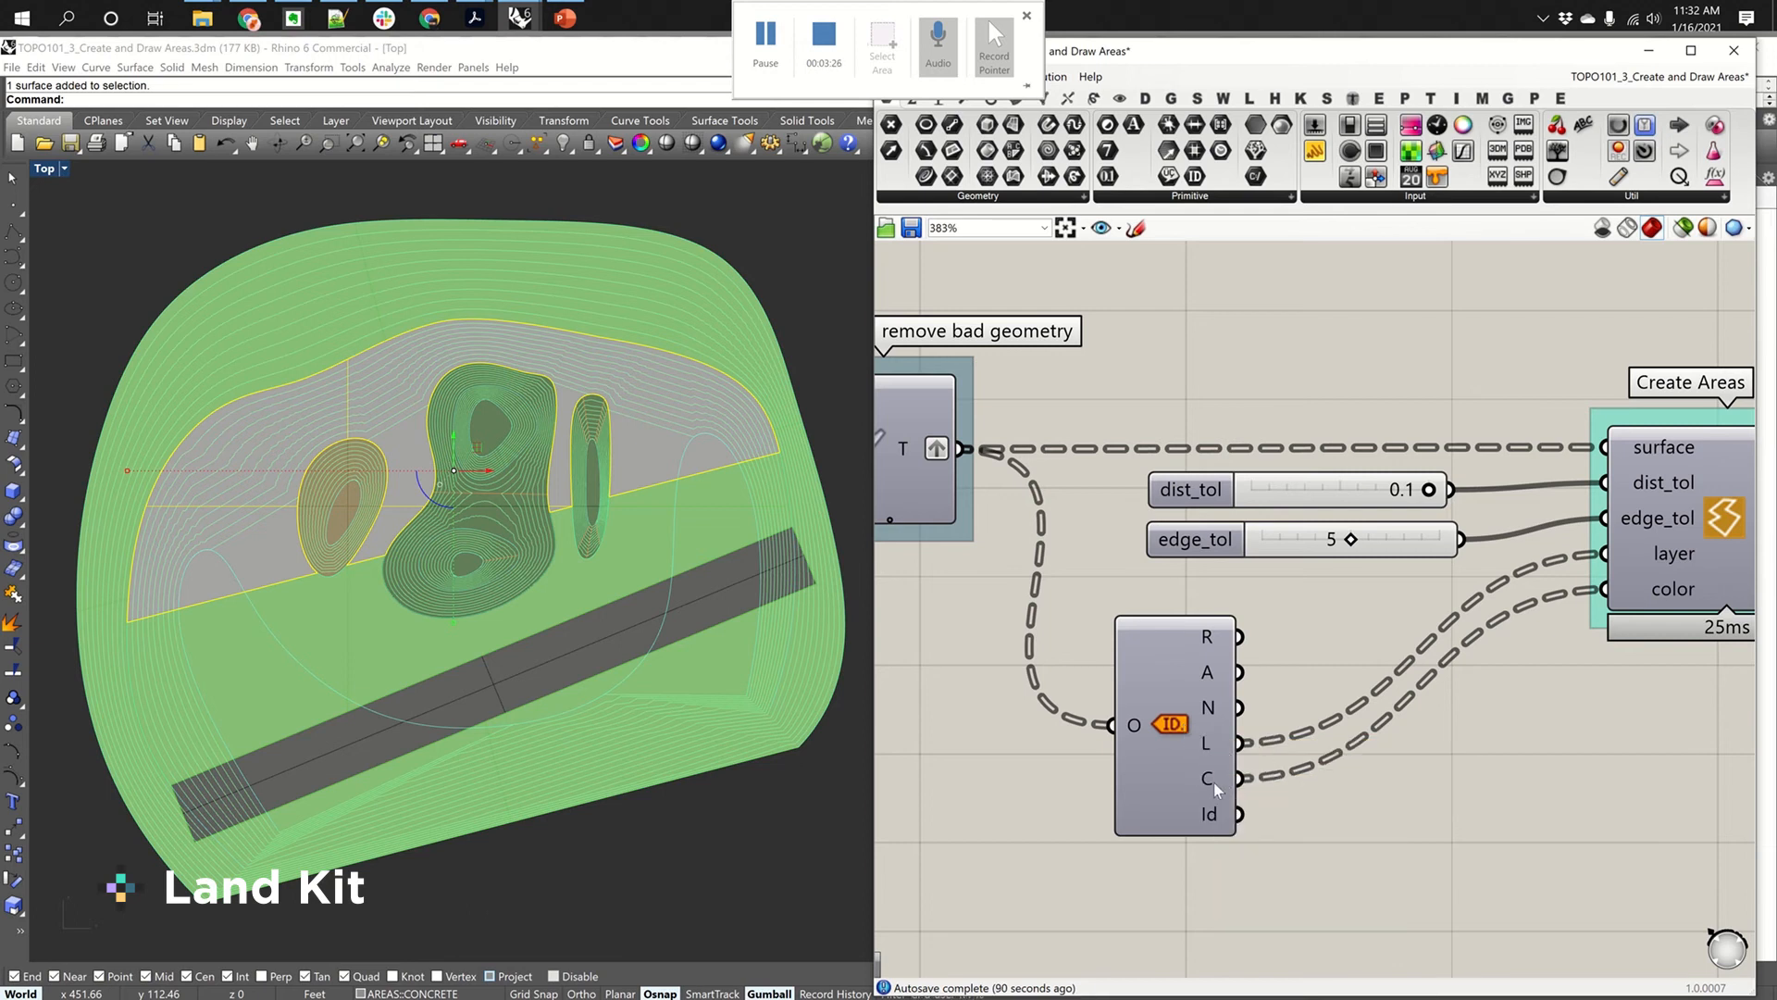
right_drag(1577, 551, 1387, 565)
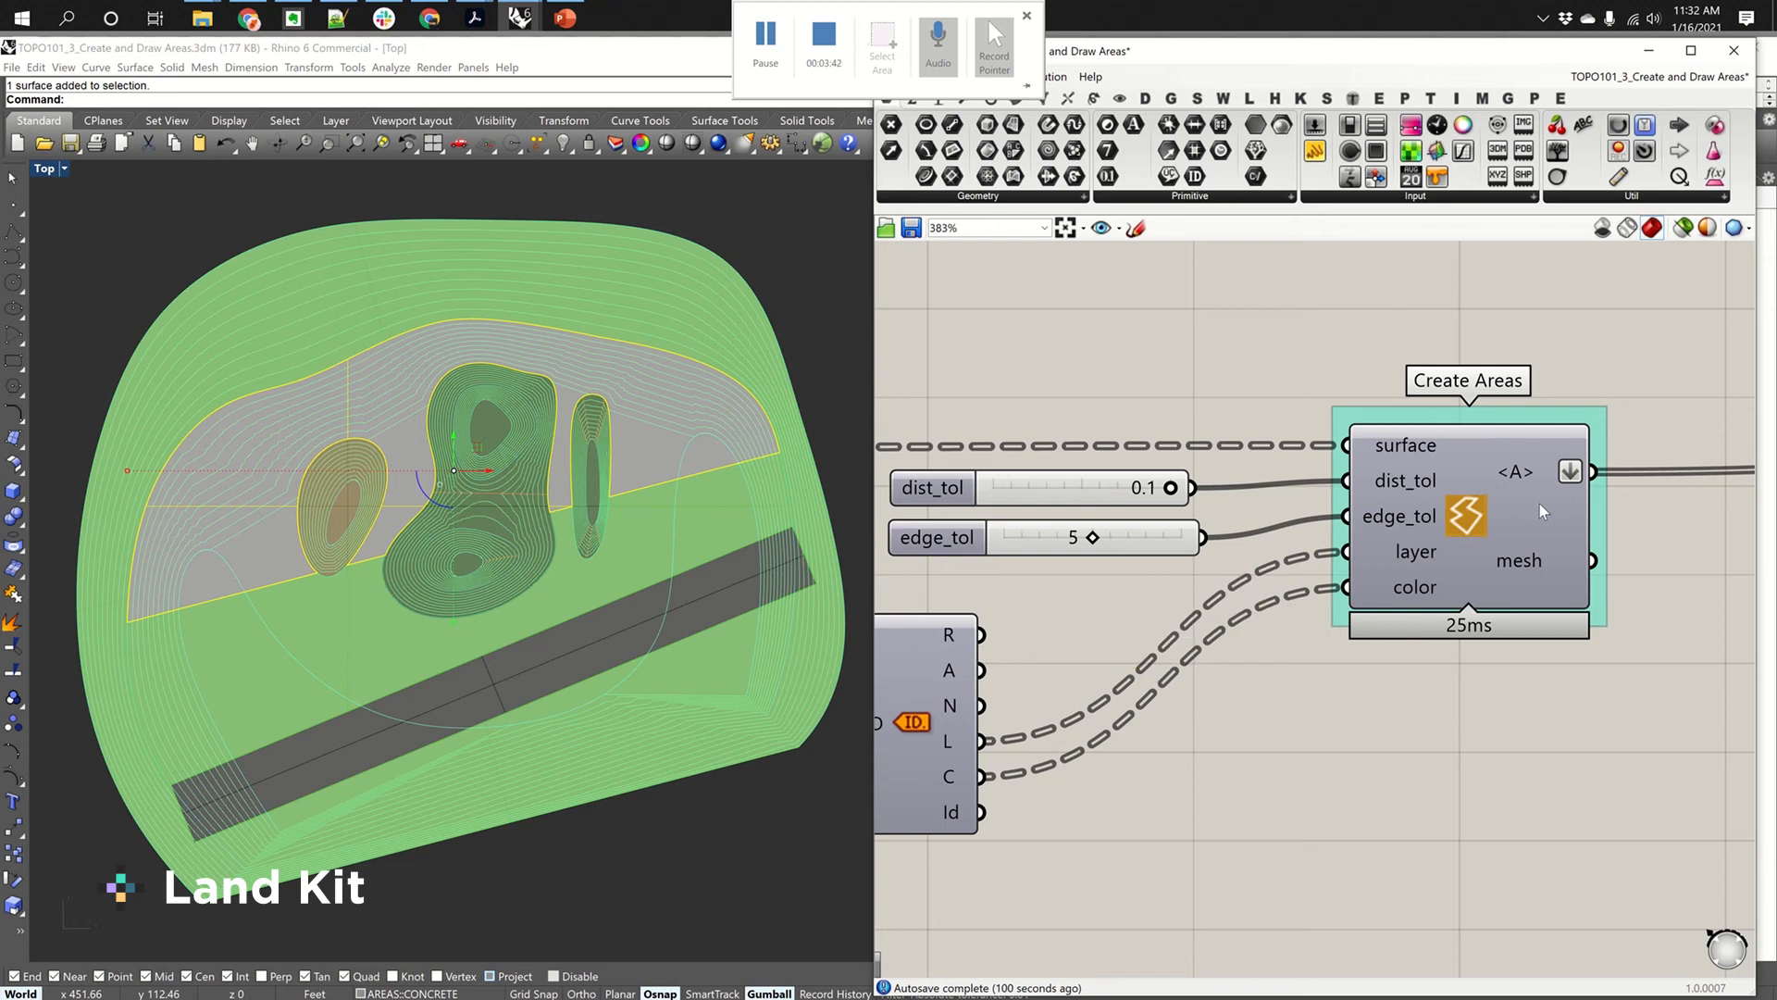
right_drag(1541, 505, 1210, 489)
right_drag(1095, 497, 1351, 480)
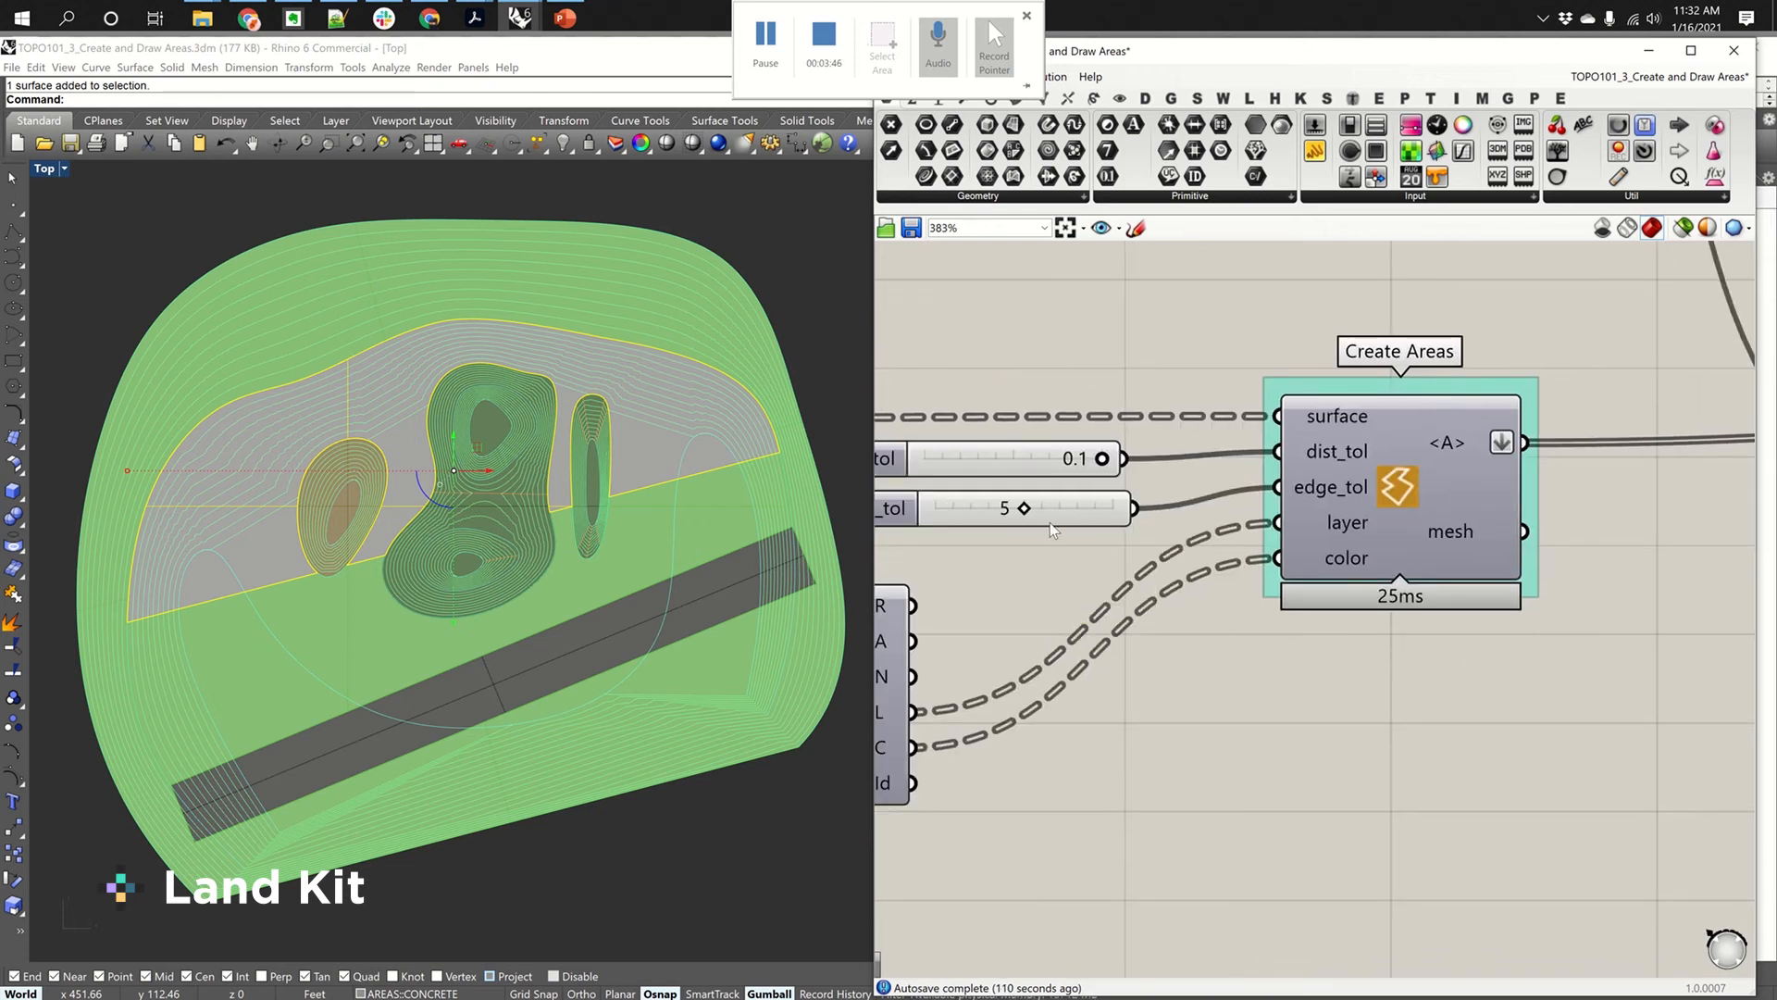
Step: Follow the Create Areas output into Draw Areas and examine its topo mesh input and its mesh, layer and color outputs
right_drag(1569, 442, 1178, 477)
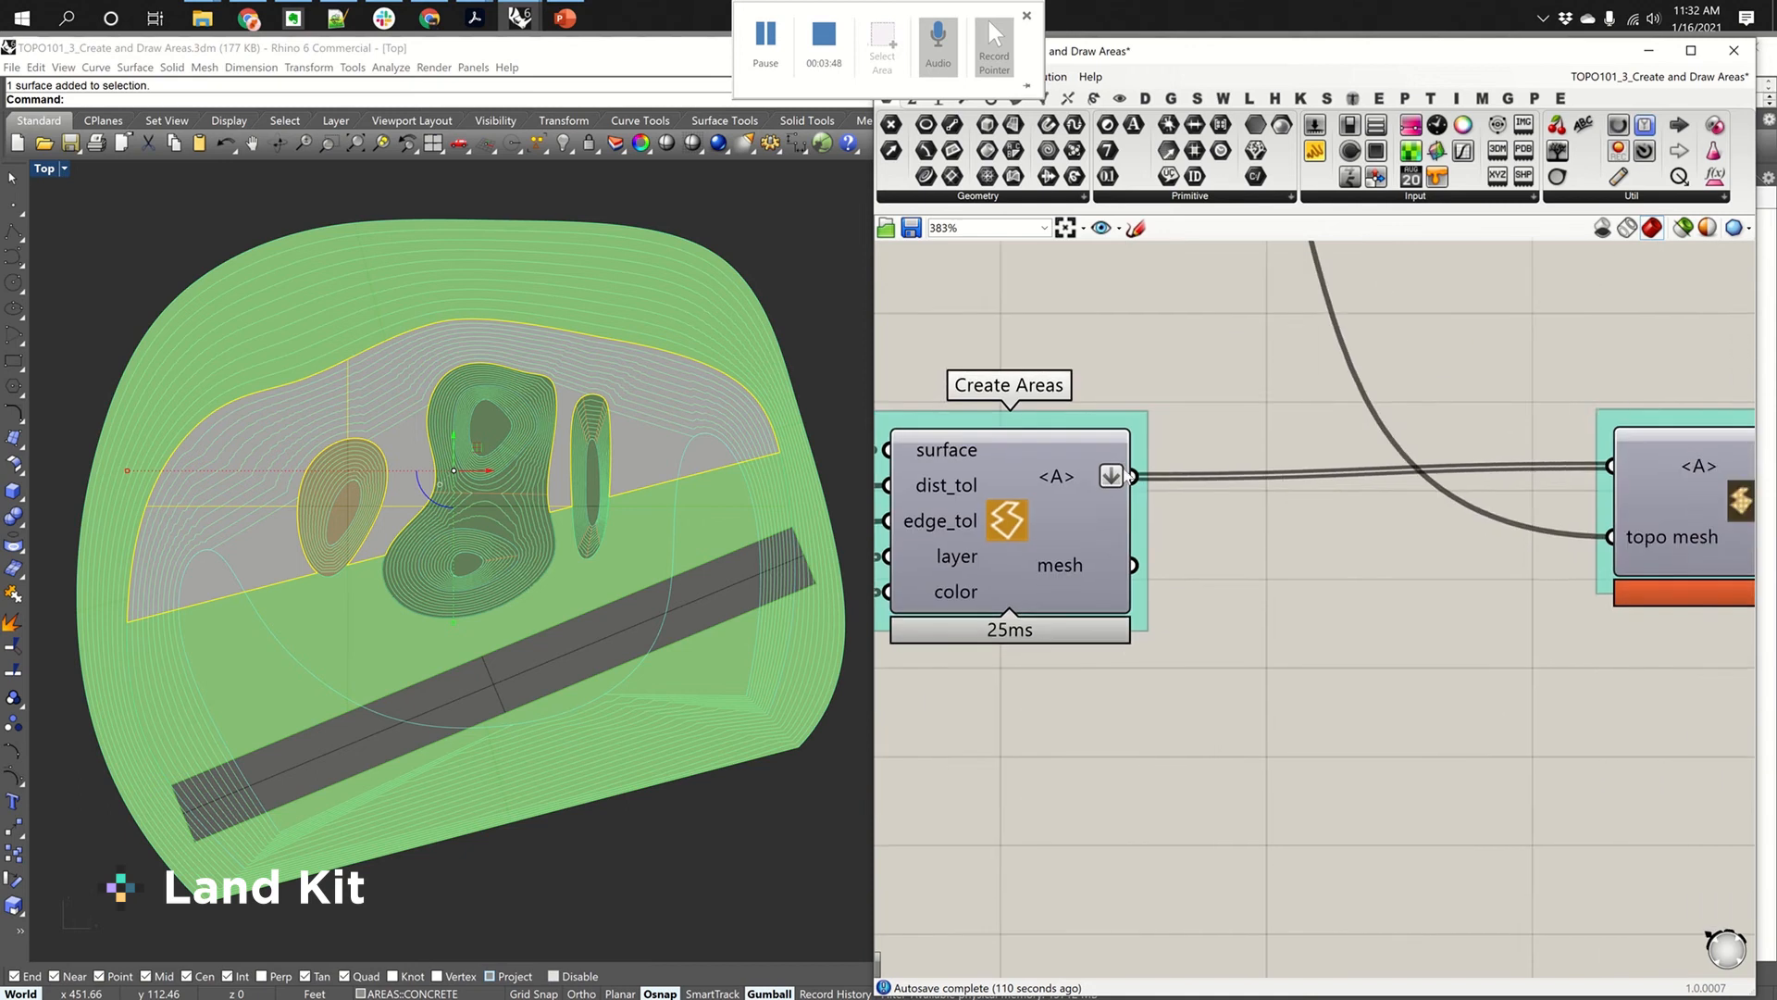
scroll(1123, 473, down, 2)
mouse_move(1371, 486)
right_down()
mouse_move(1245, 540)
mouse_move(1197, 608)
right_up()
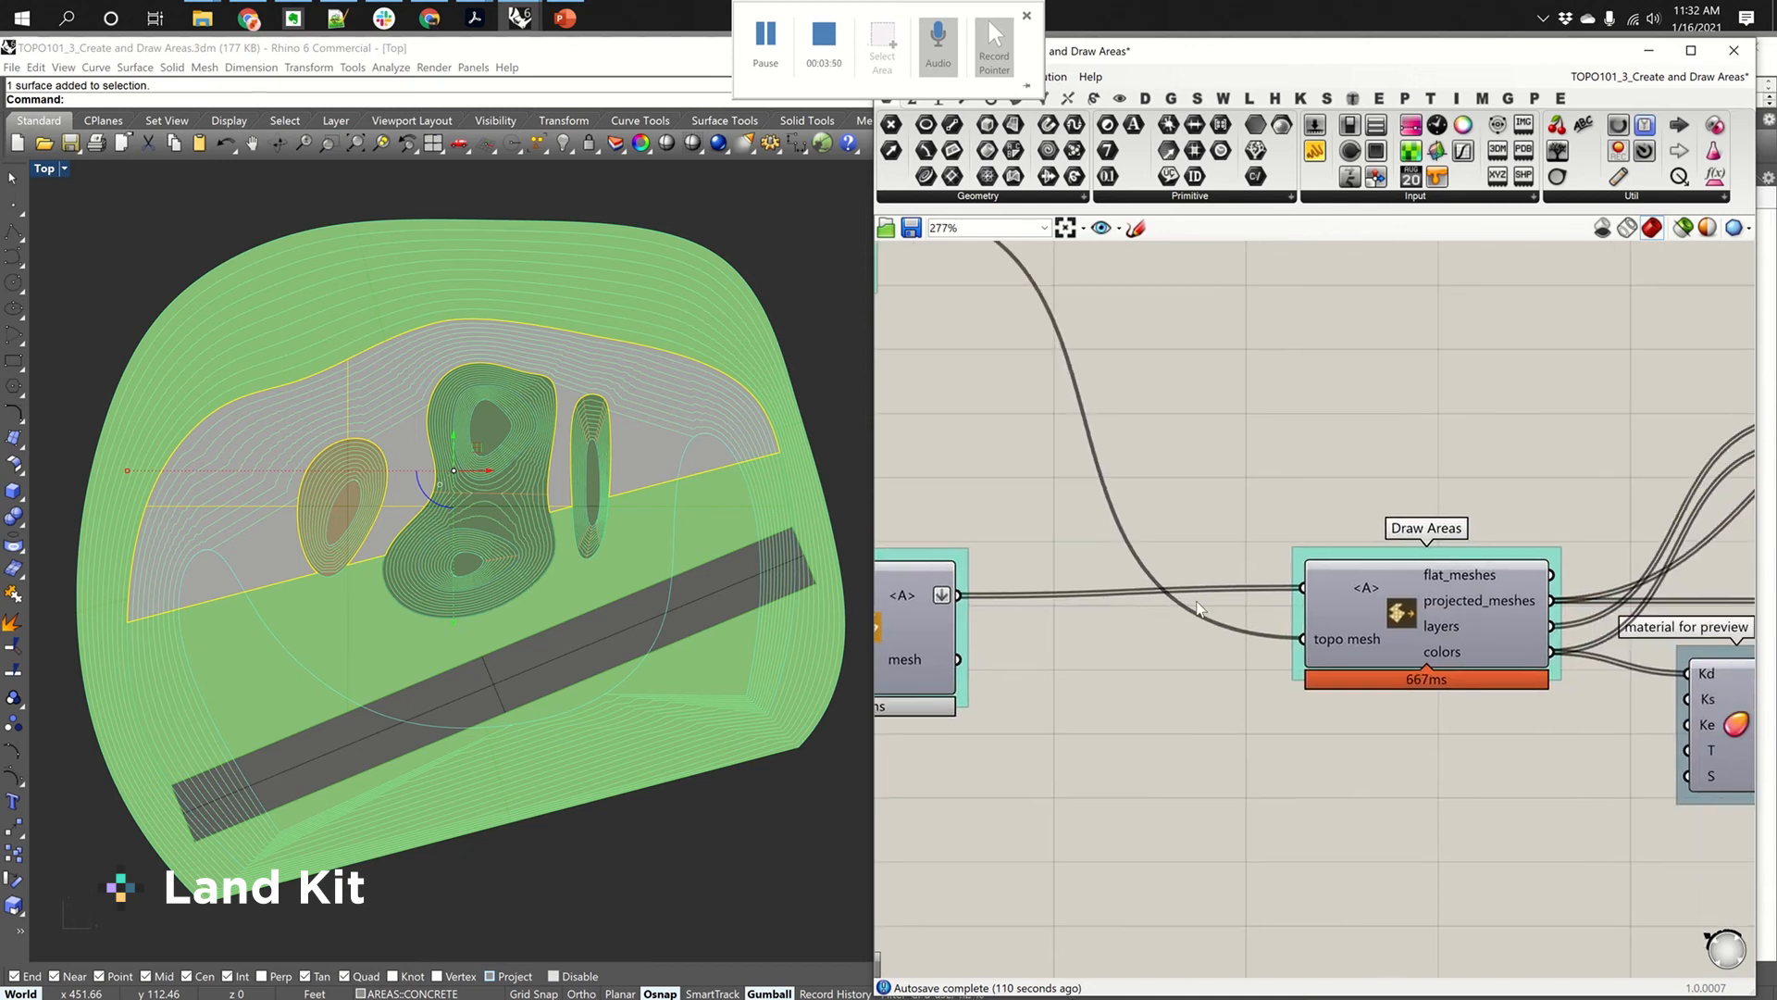
scroll(1197, 608, down, 1)
scroll(1462, 620, up, 5)
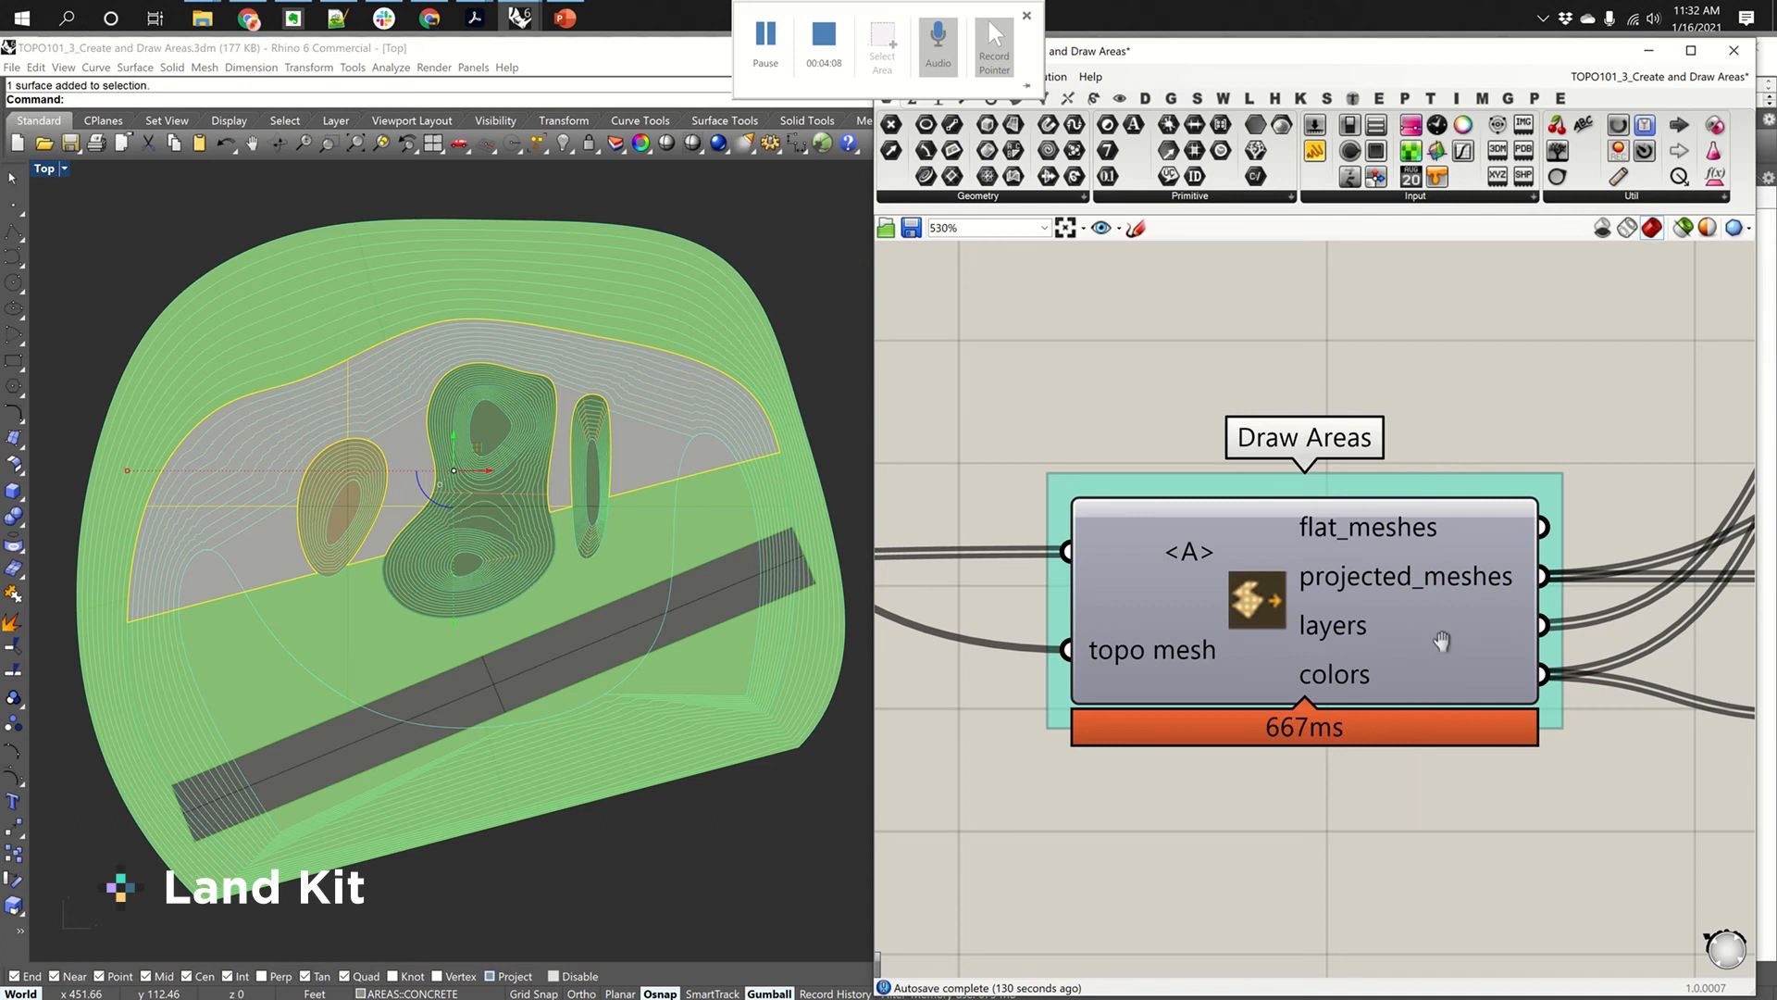
scroll(1441, 635, down, 3)
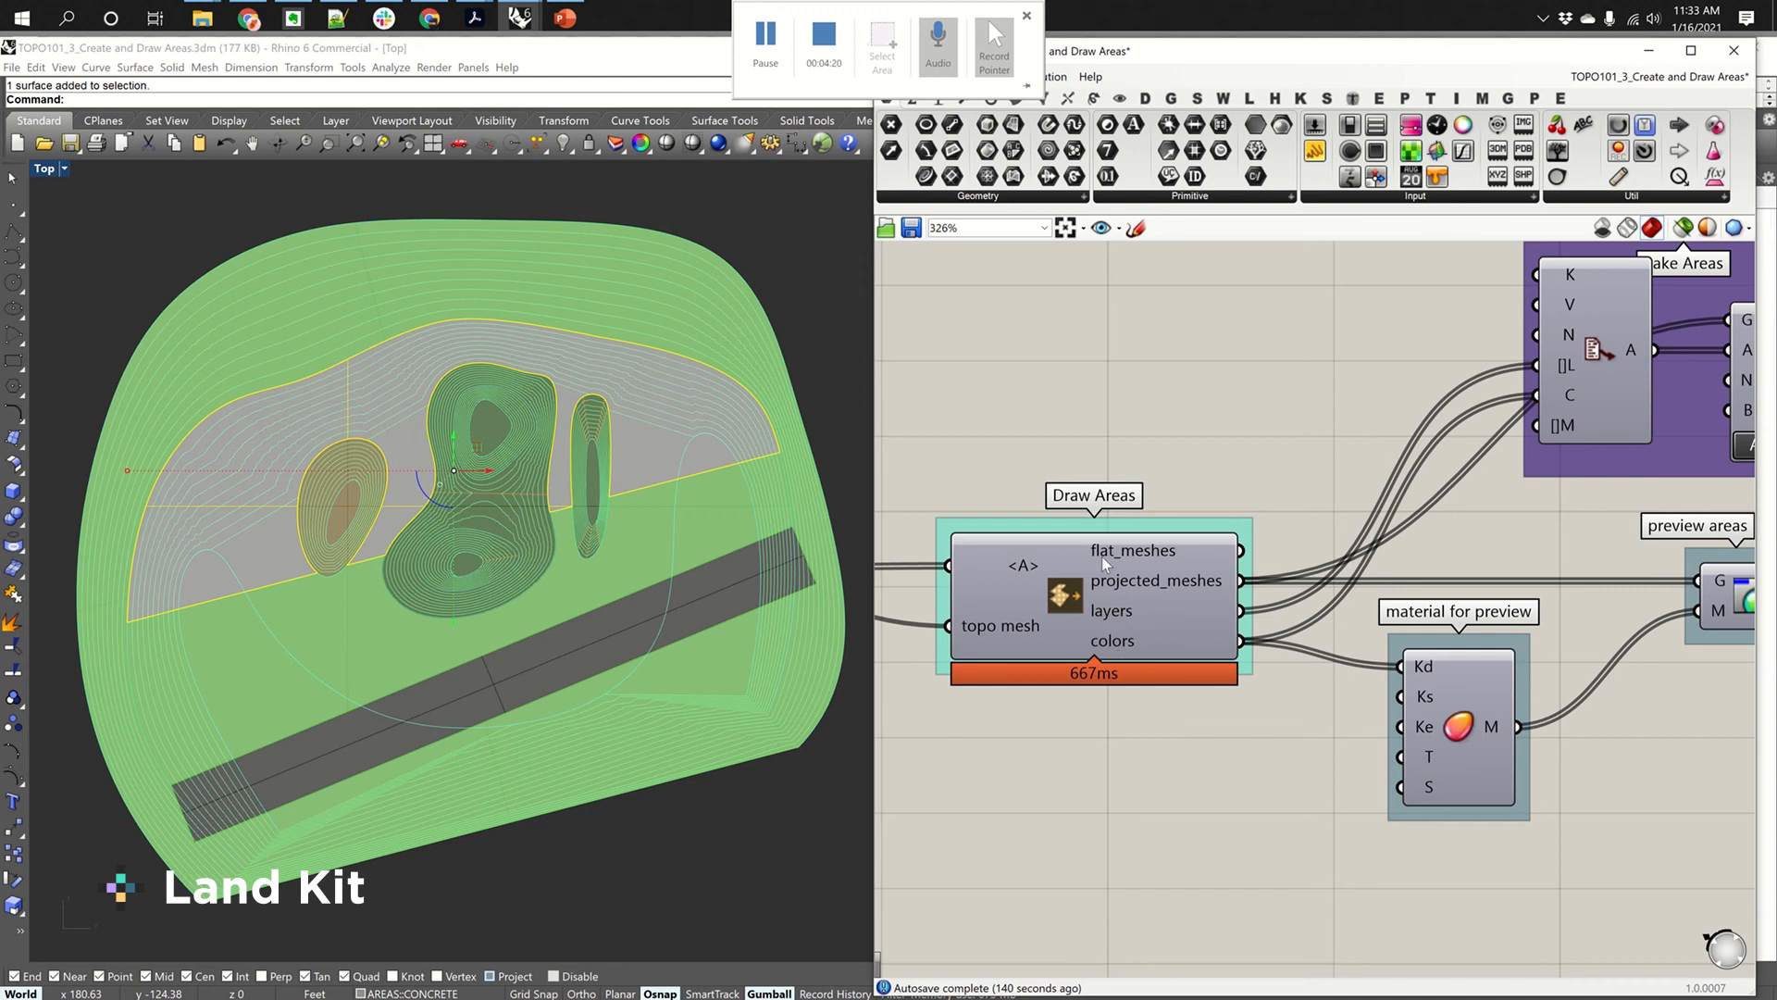
Step: Examine the preview material and Bake Areas groups downstream of Draw Areas, and select the preview areas component
mouse_move(1101, 557)
right_drag(1444, 559, 1126, 589)
scroll(1126, 588, down, 1)
click(1365, 624)
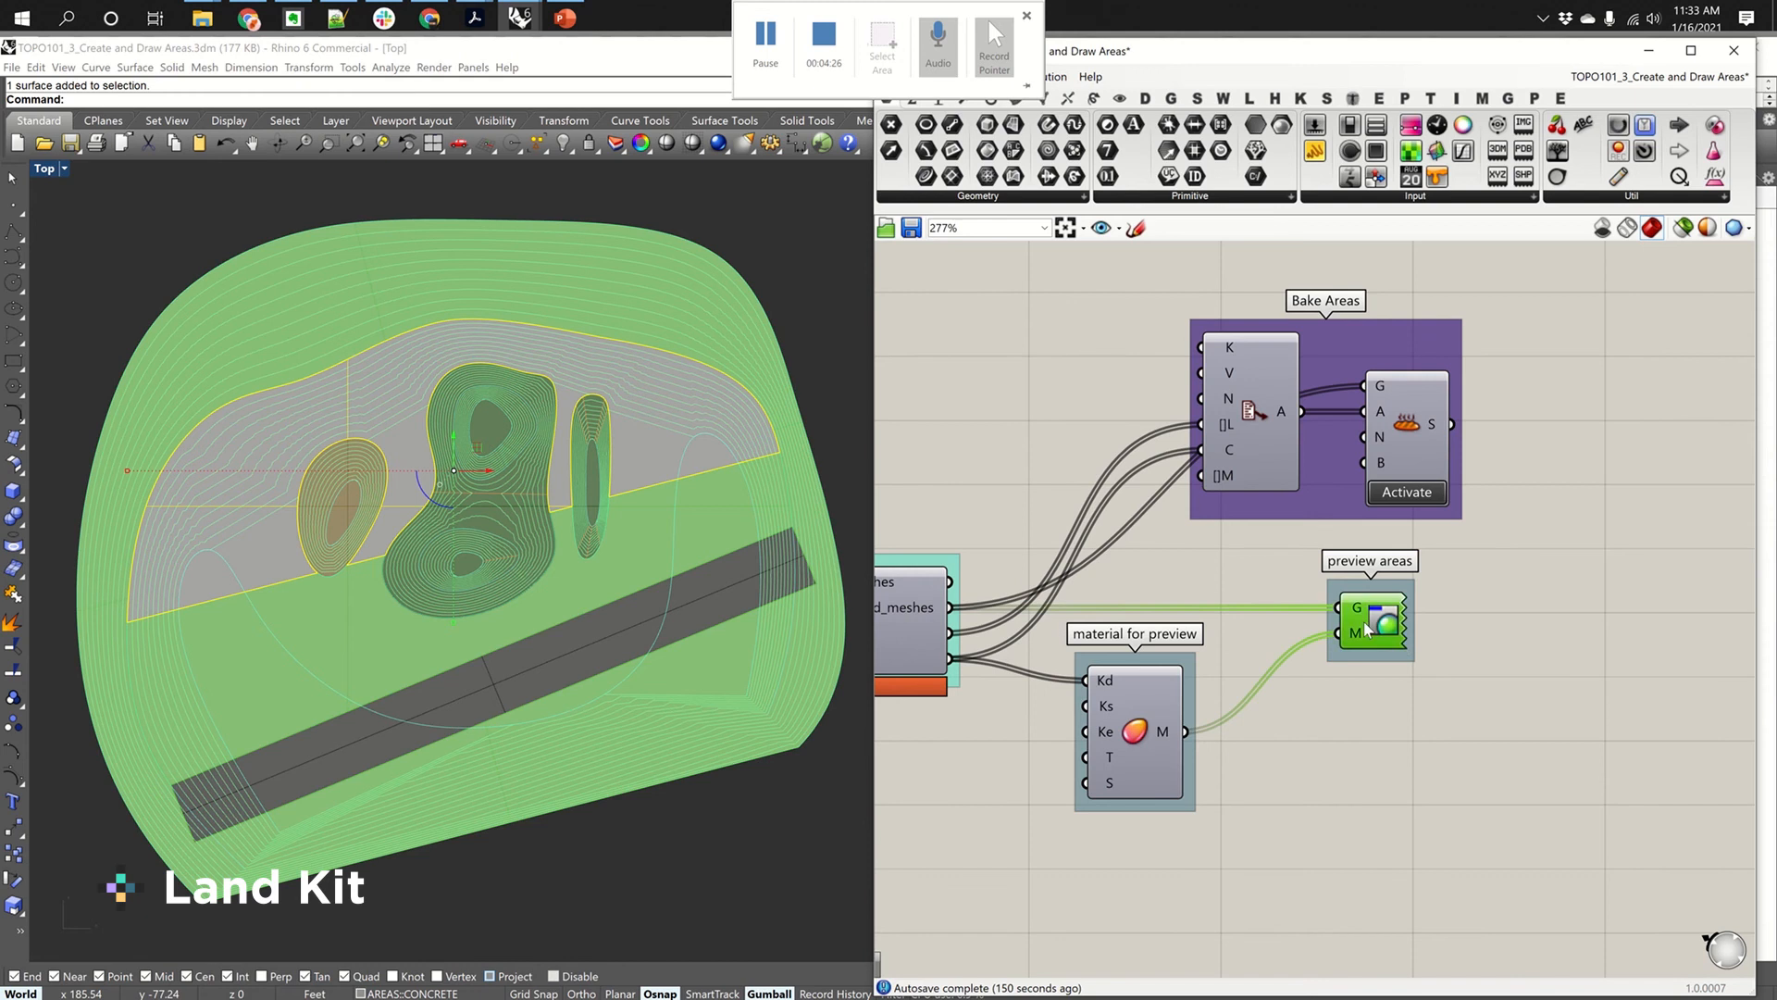
Step: Switch Rhino to the Perspective view and inspect the colored areas projected onto the topography
click(593, 687)
key(ctrl+F2)
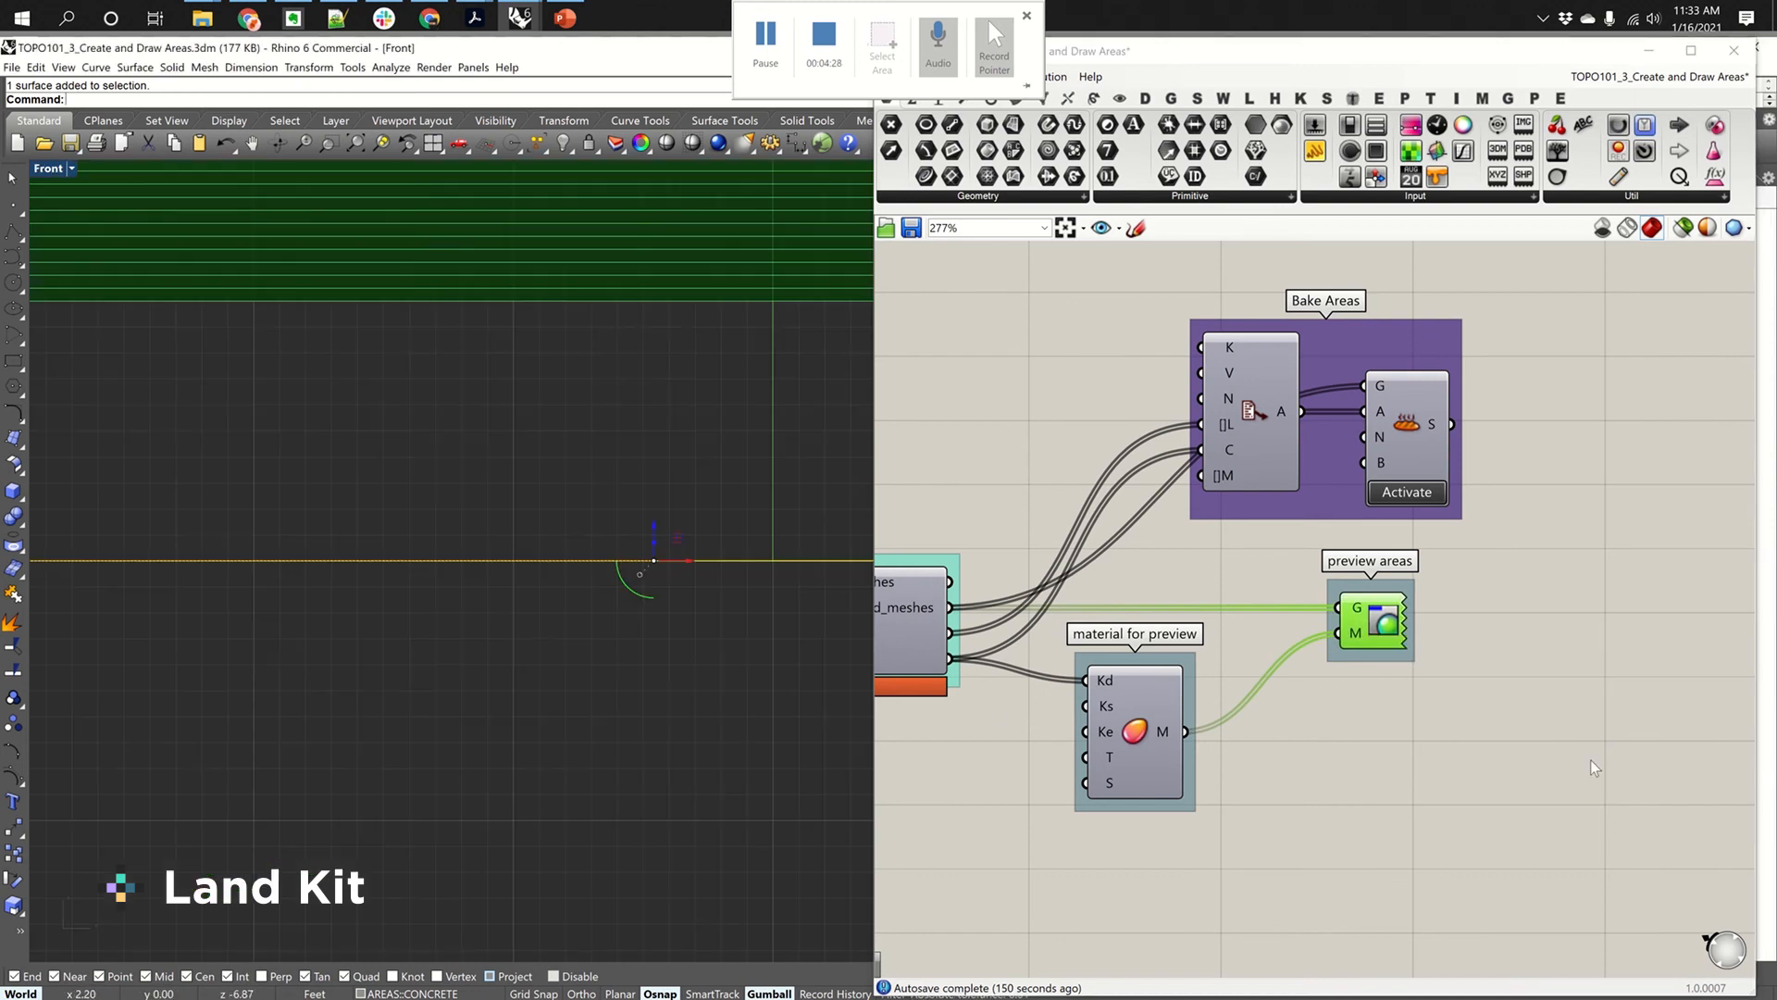
click(1591, 761)
key(ctrl+F3)
right_drag(571, 619, 622, 682)
key(ctrl+F4)
scroll(595, 662, down, 3)
click(596, 661)
scroll(622, 681, up, 2)
scroll(595, 463, up, 4)
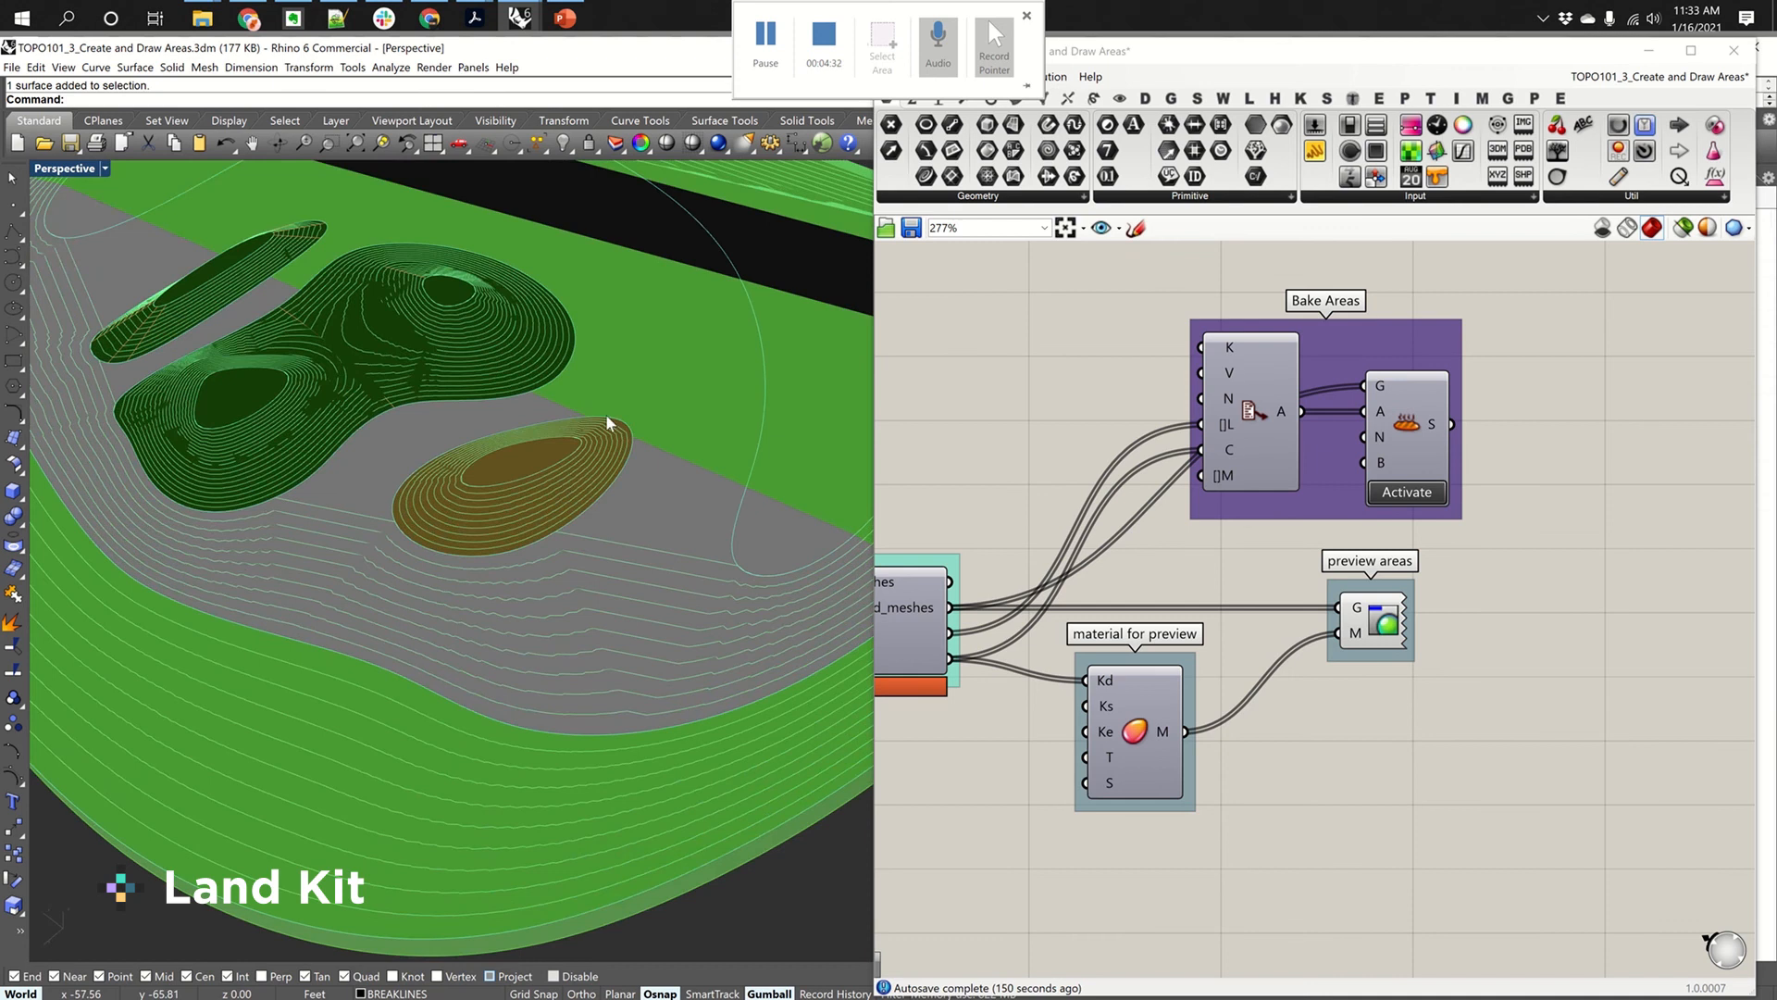
right_drag(605, 414, 615, 457)
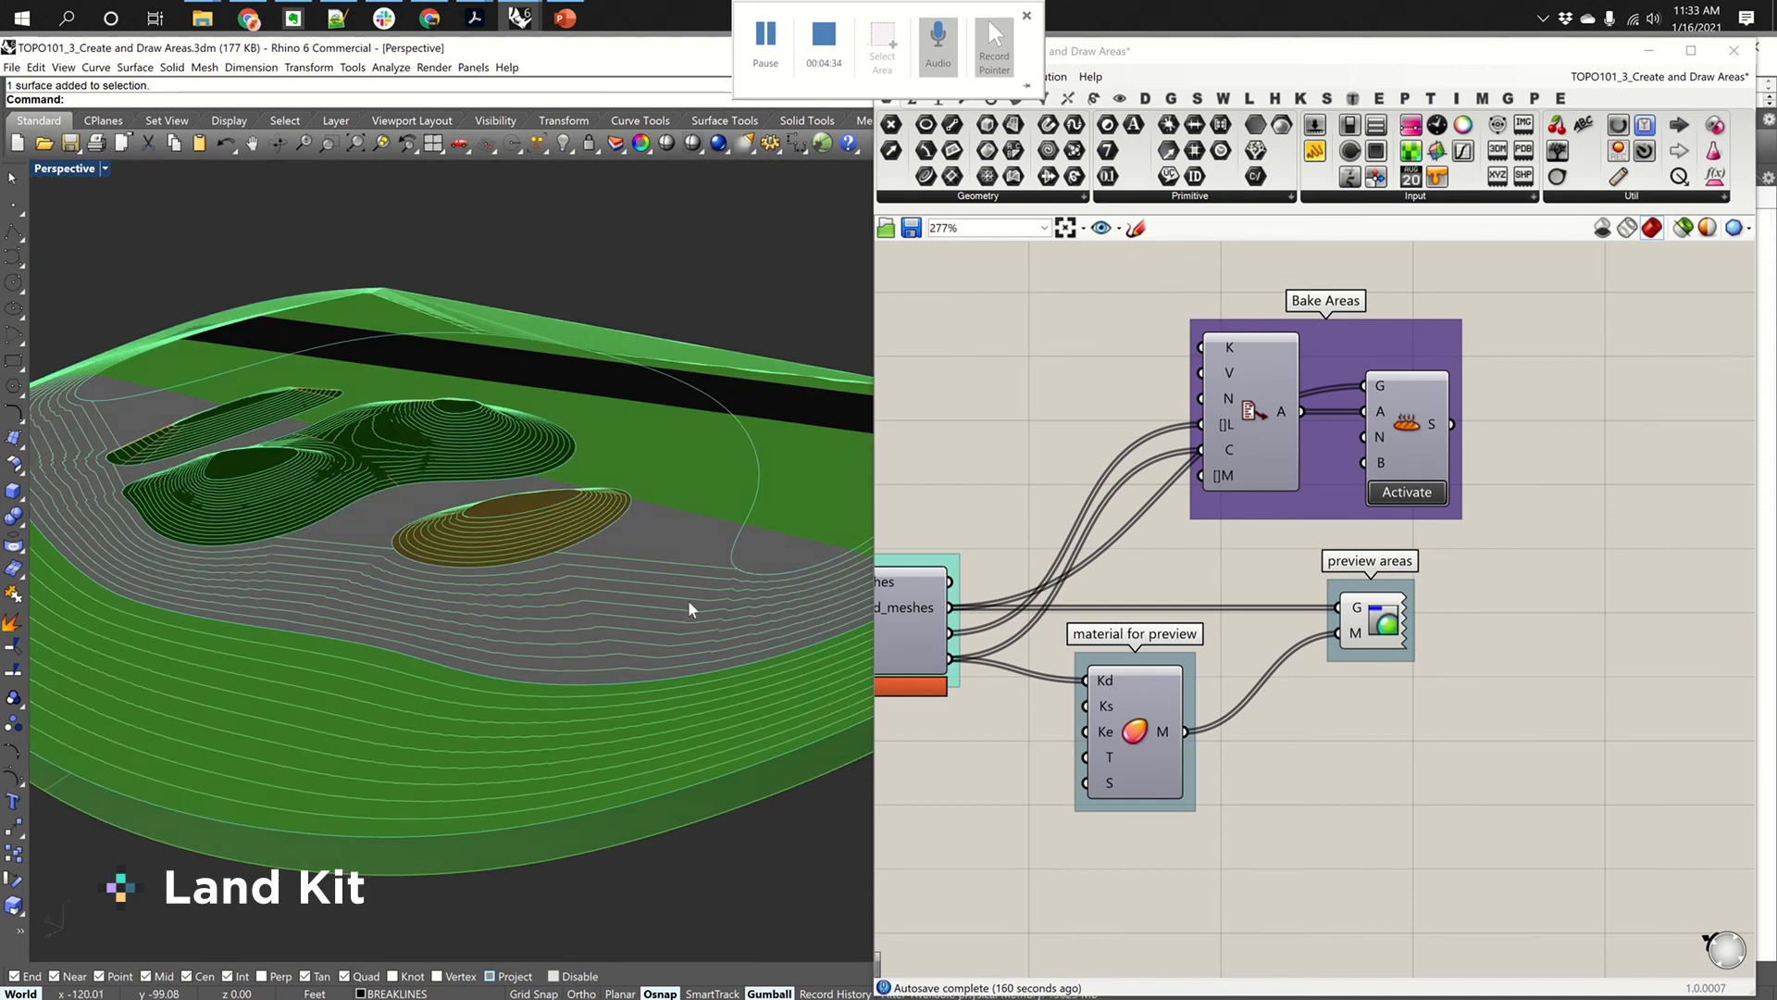
Step: Bake the projected area meshes into Rhino from the Bake Areas group
click(1399, 492)
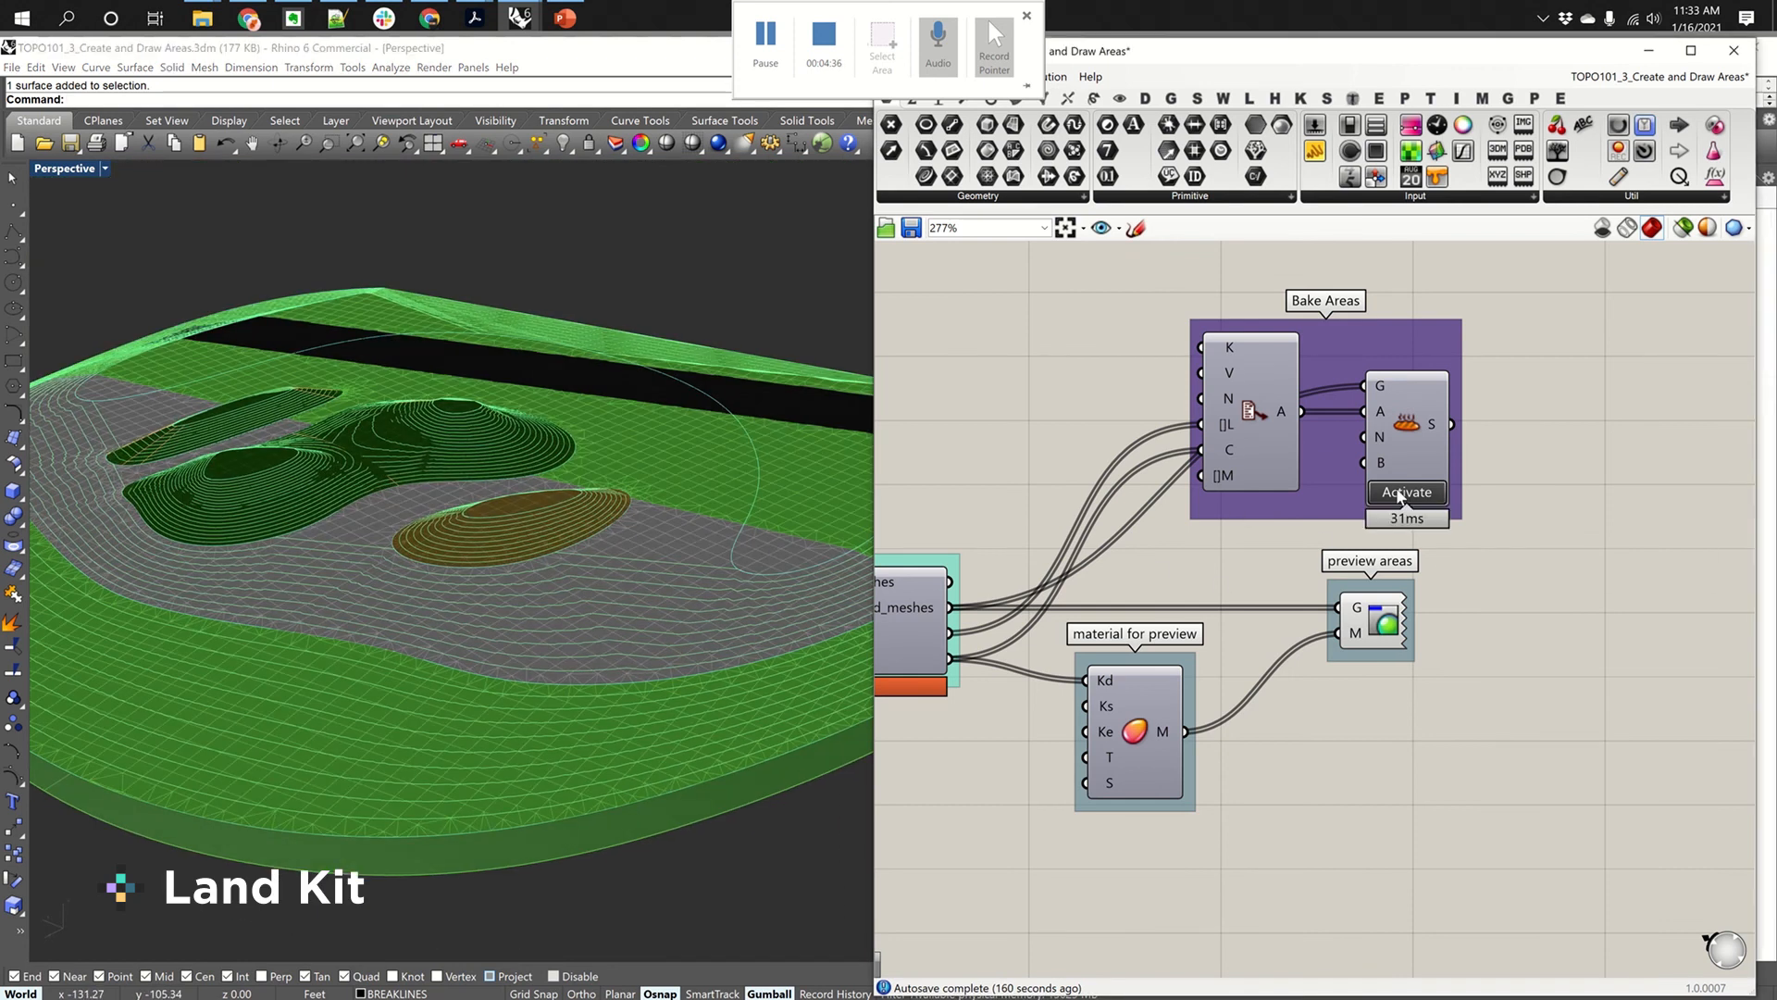
right_drag(819, 557, 820, 576)
scroll(670, 487, up, 4)
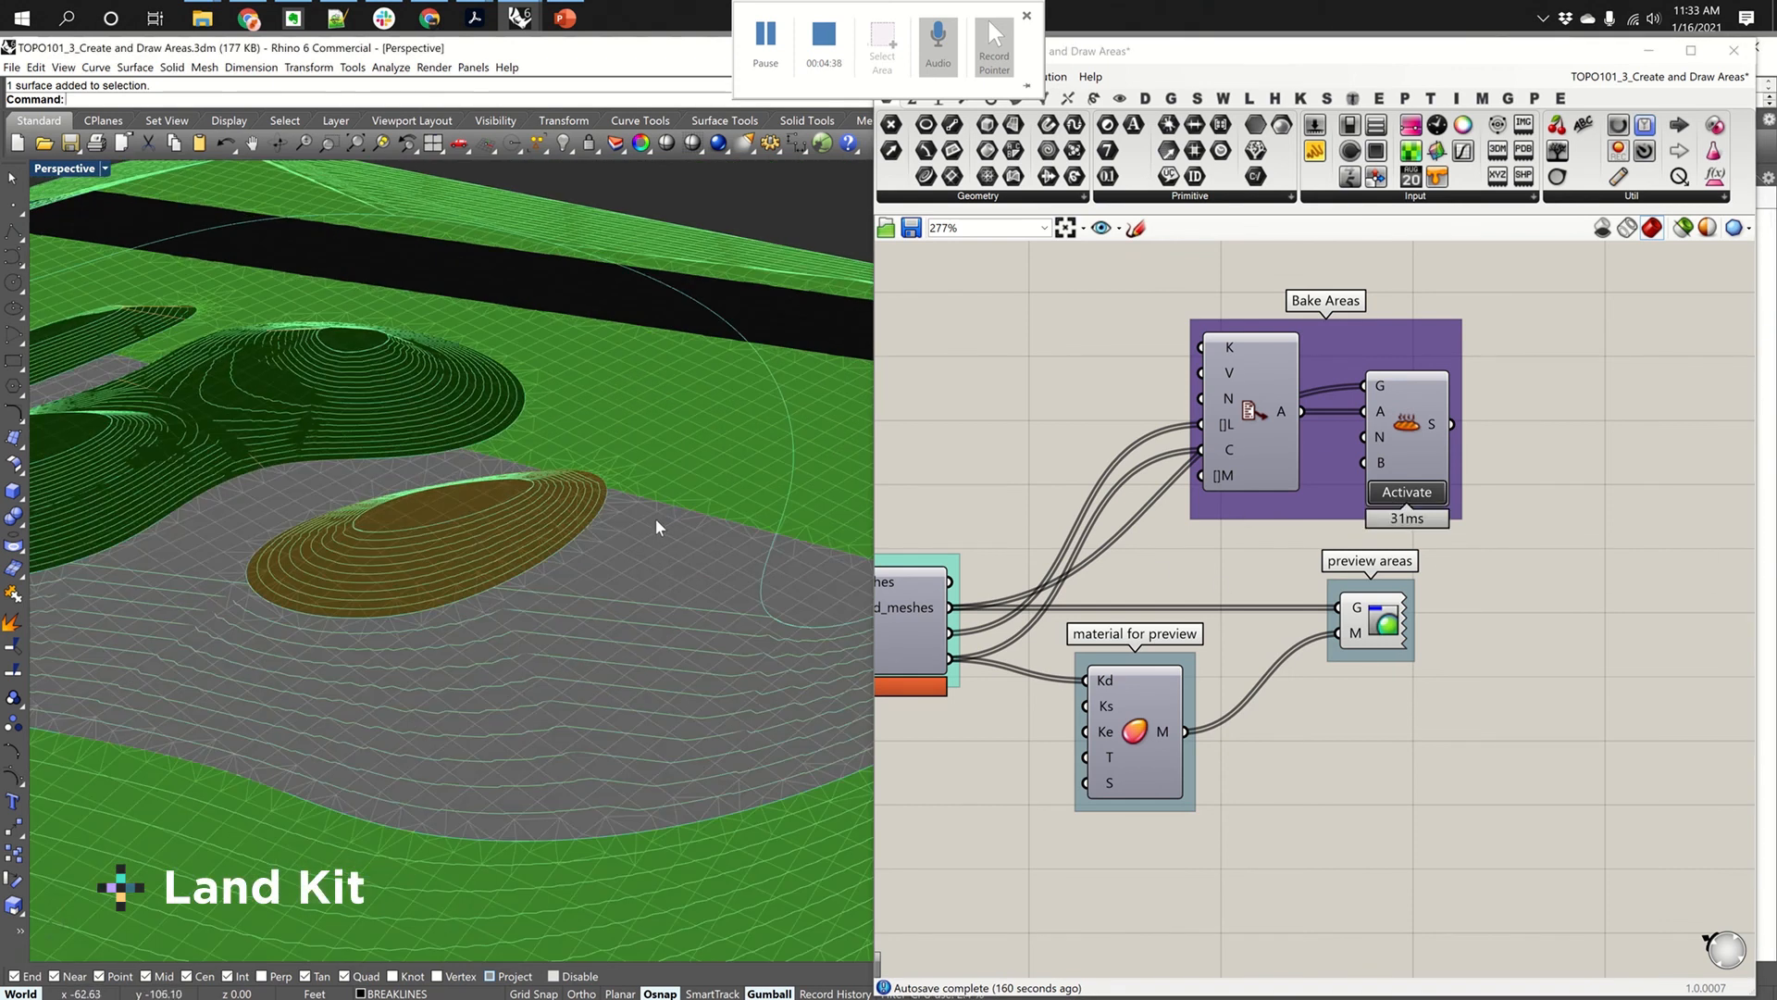
Step: Select the baked concrete mesh and inspect its faces along the border with the sand area
click(656, 511)
scroll(598, 556, up, 8)
scroll(596, 552, down, 8)
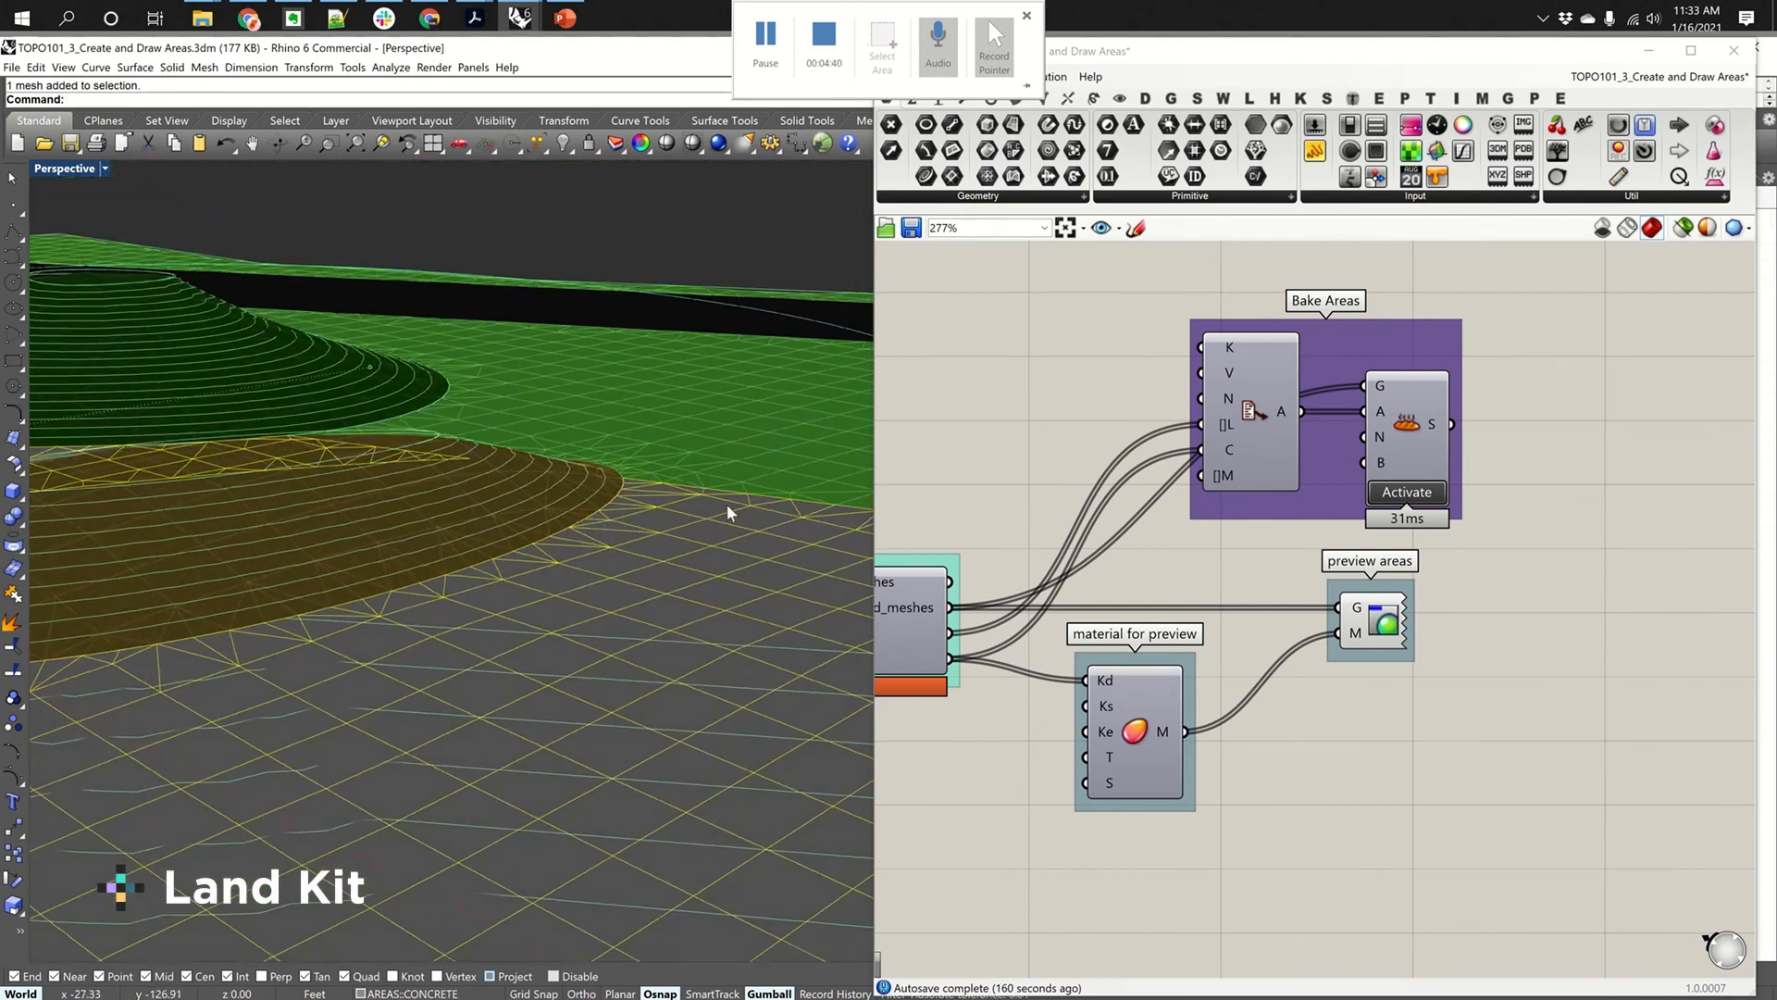
scroll(515, 460, up, 4)
scroll(627, 468, down, 7)
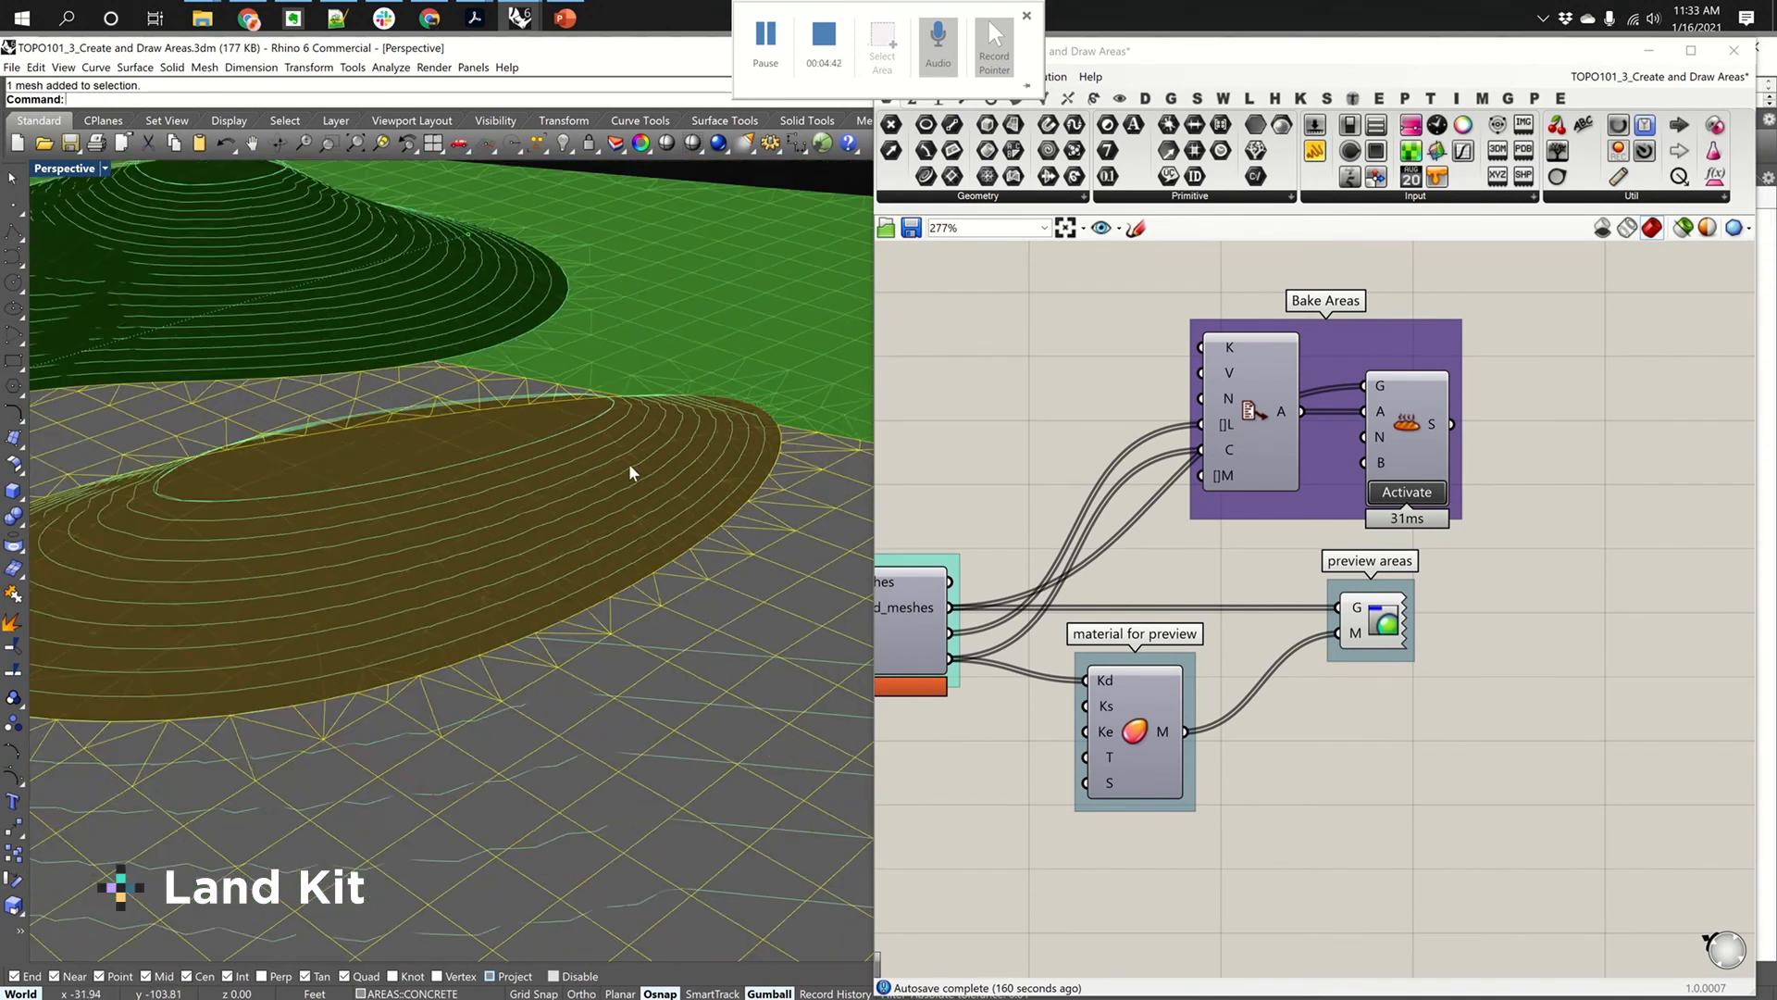
scroll(624, 445, up, 8)
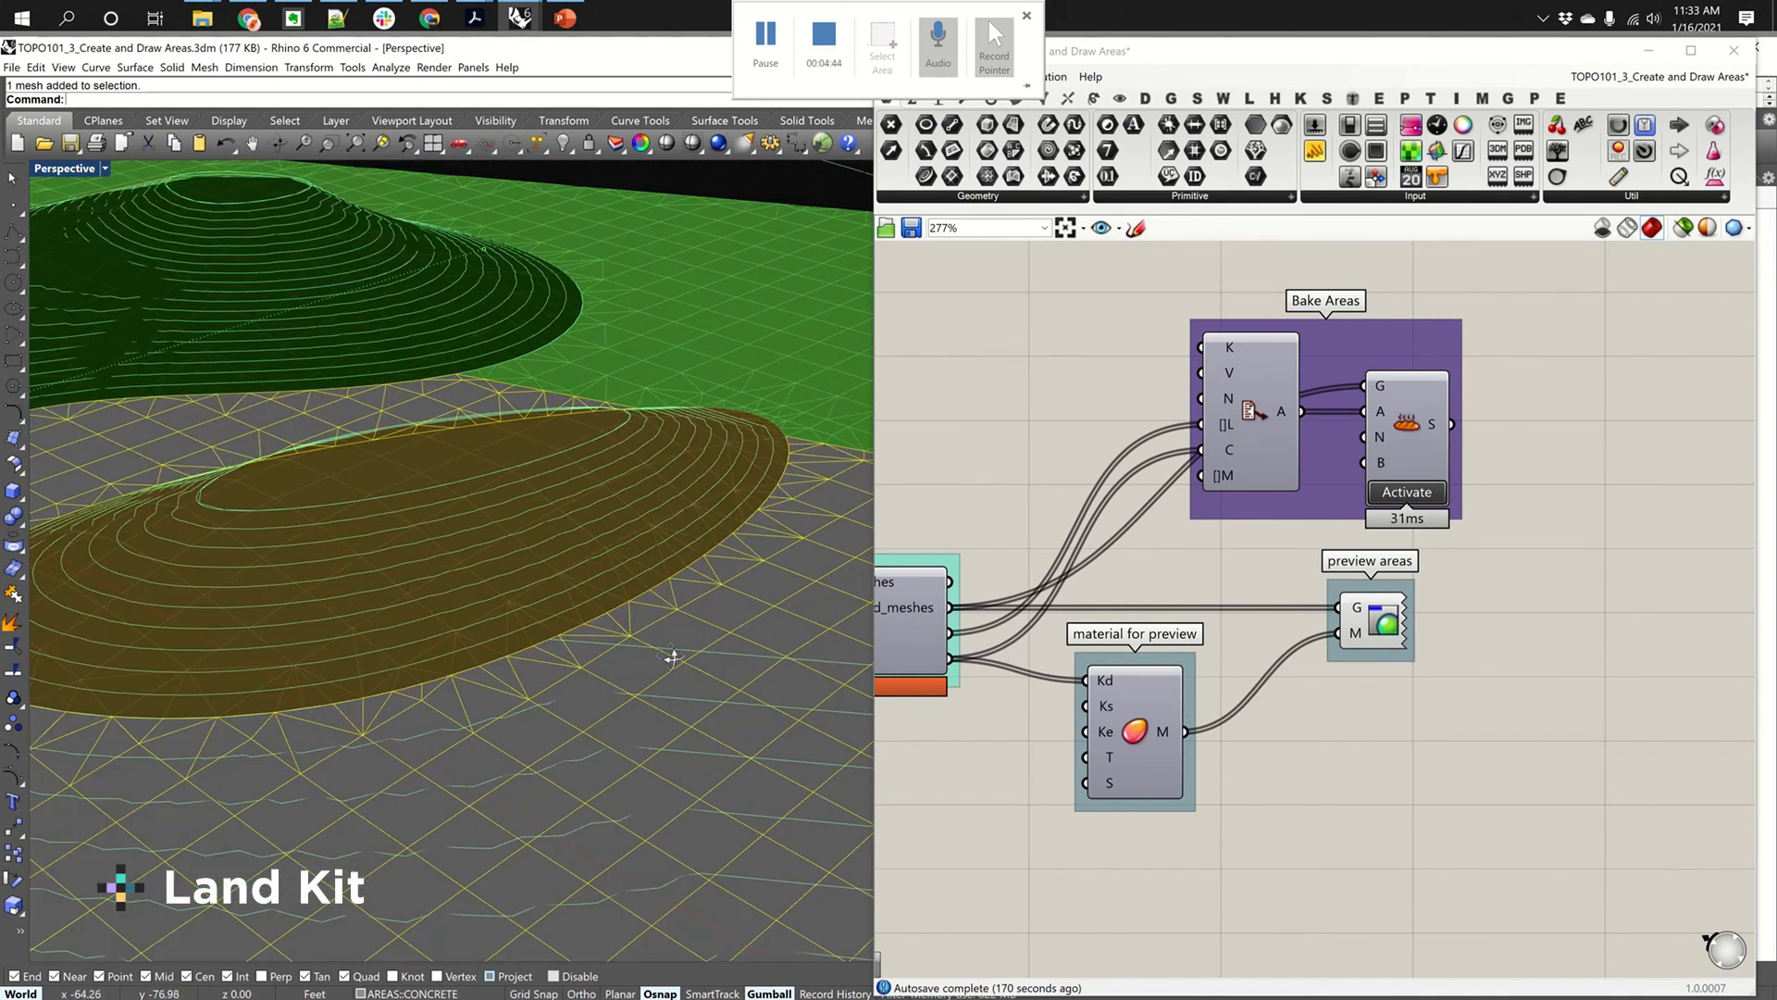
scroll(695, 664, down, 5)
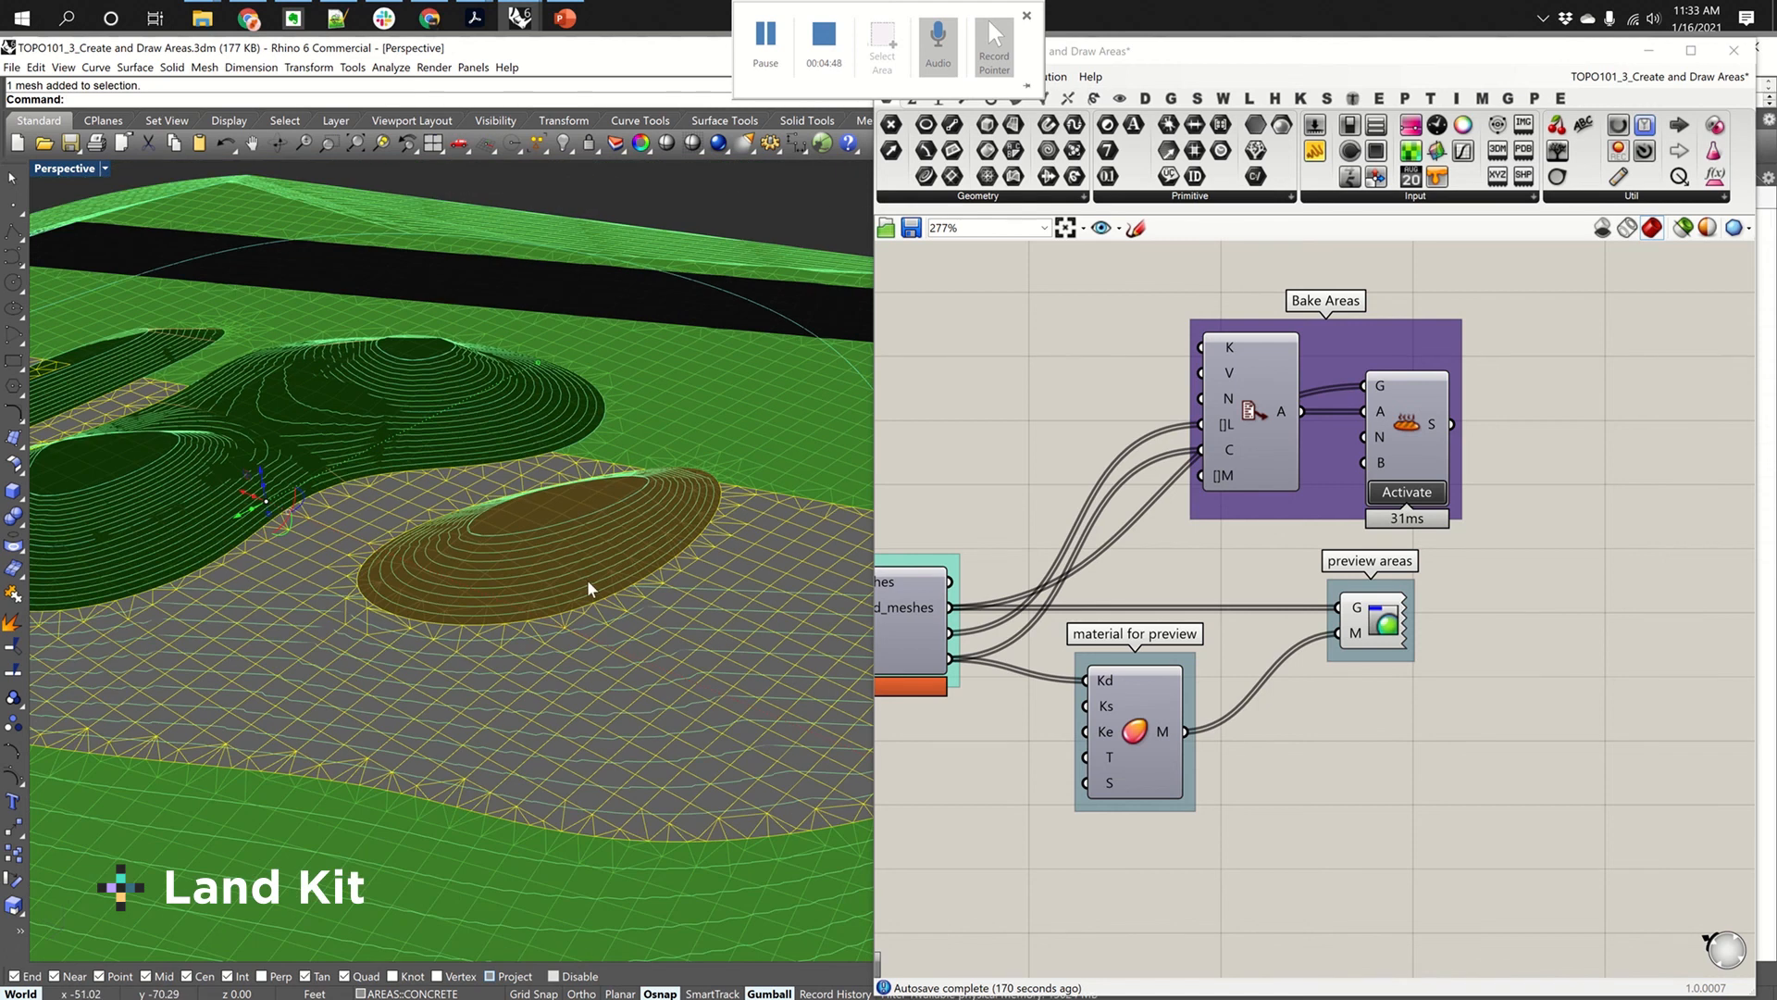
Step: Turn on Vertex snapping and measure the distance between two neighboring vertices of the concrete mesh grid
text(distance)
key(Return)
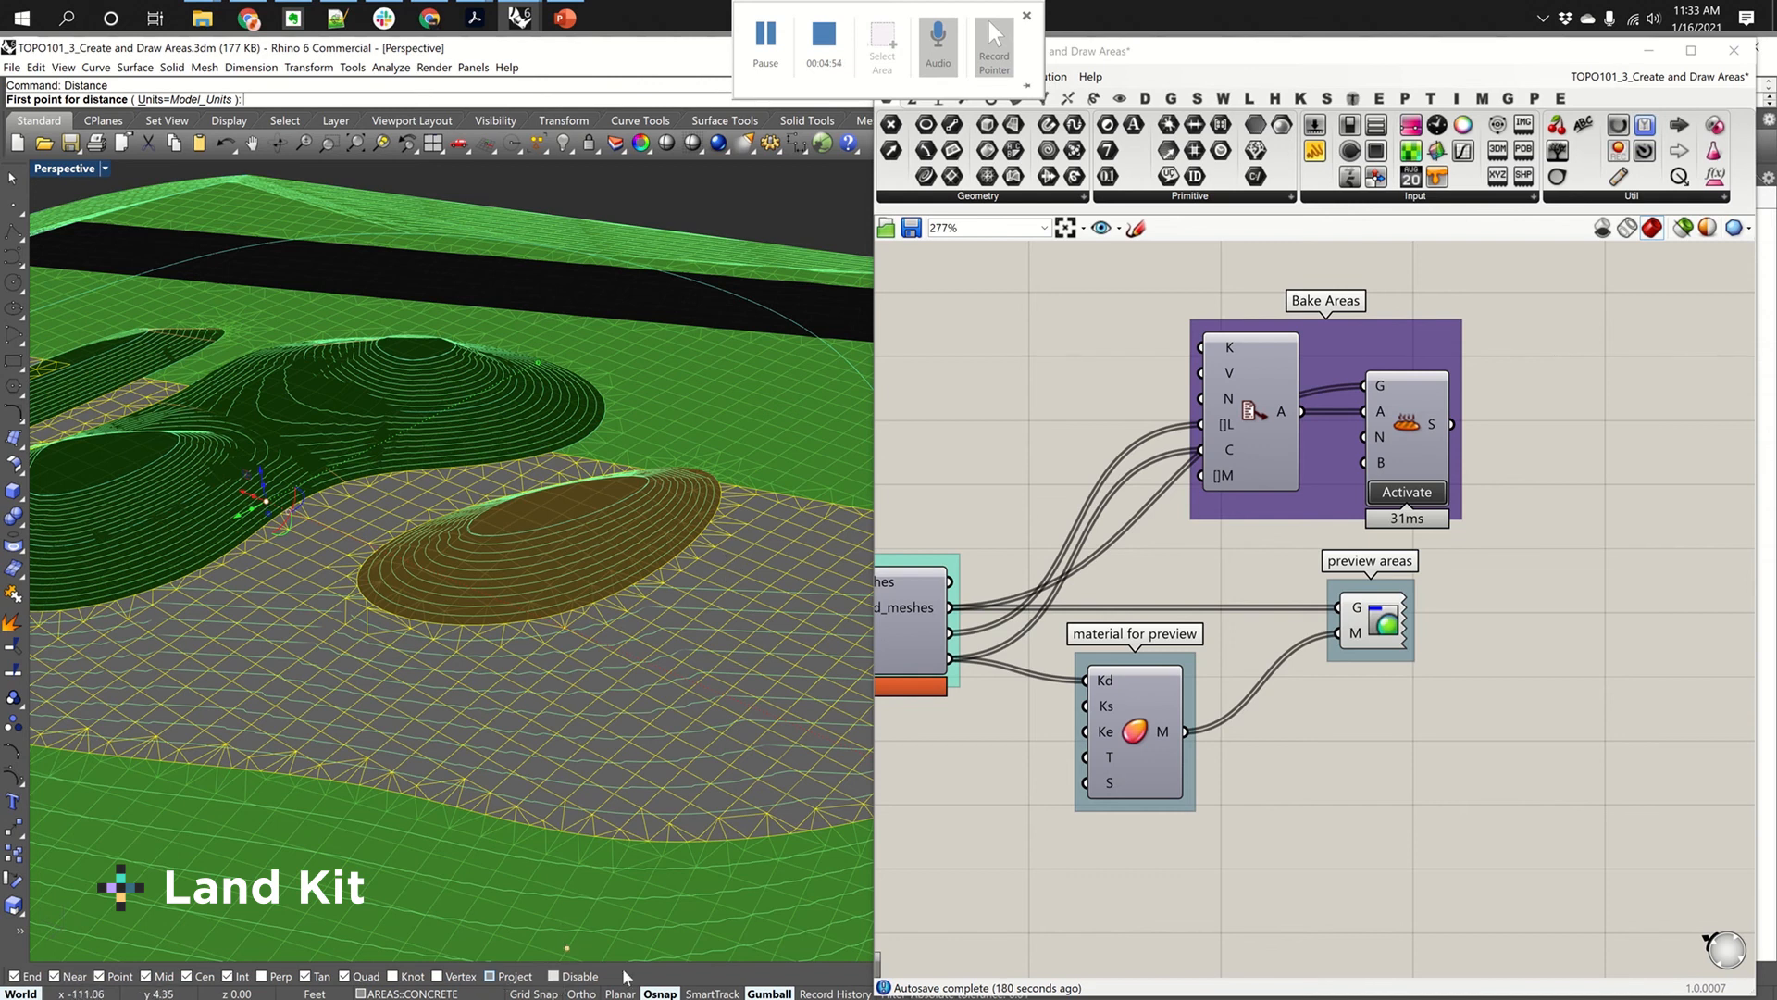
click(437, 977)
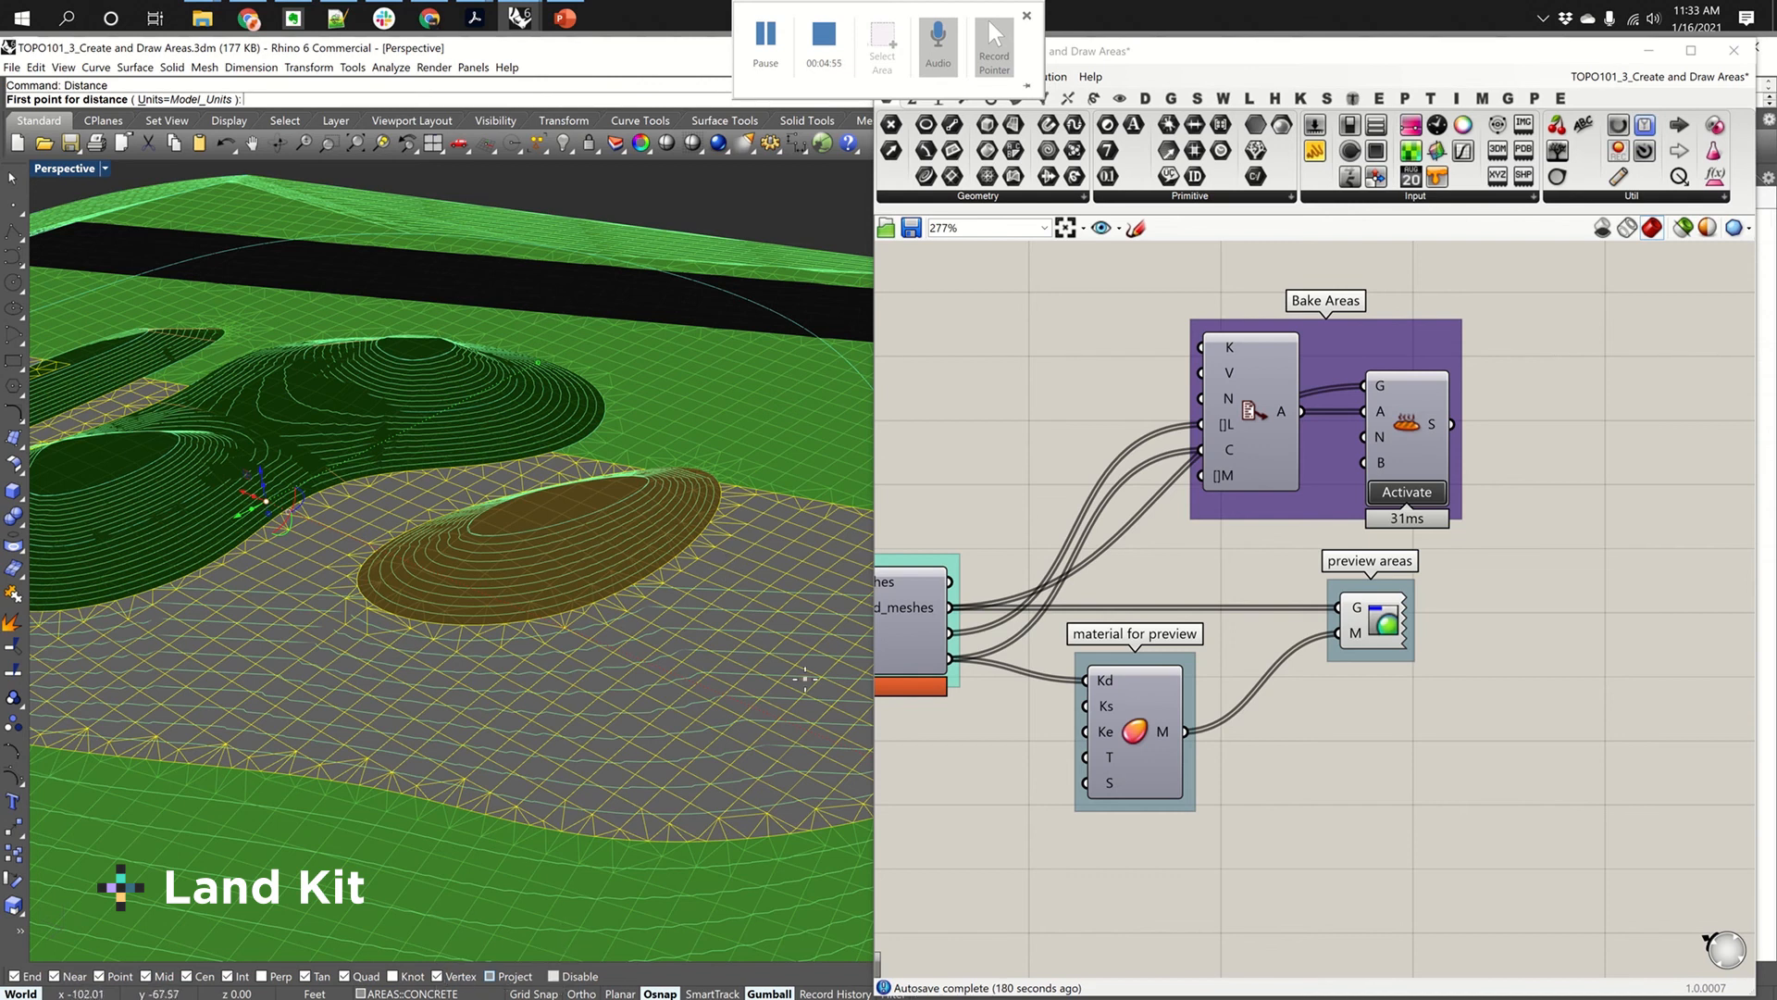
click(746, 575)
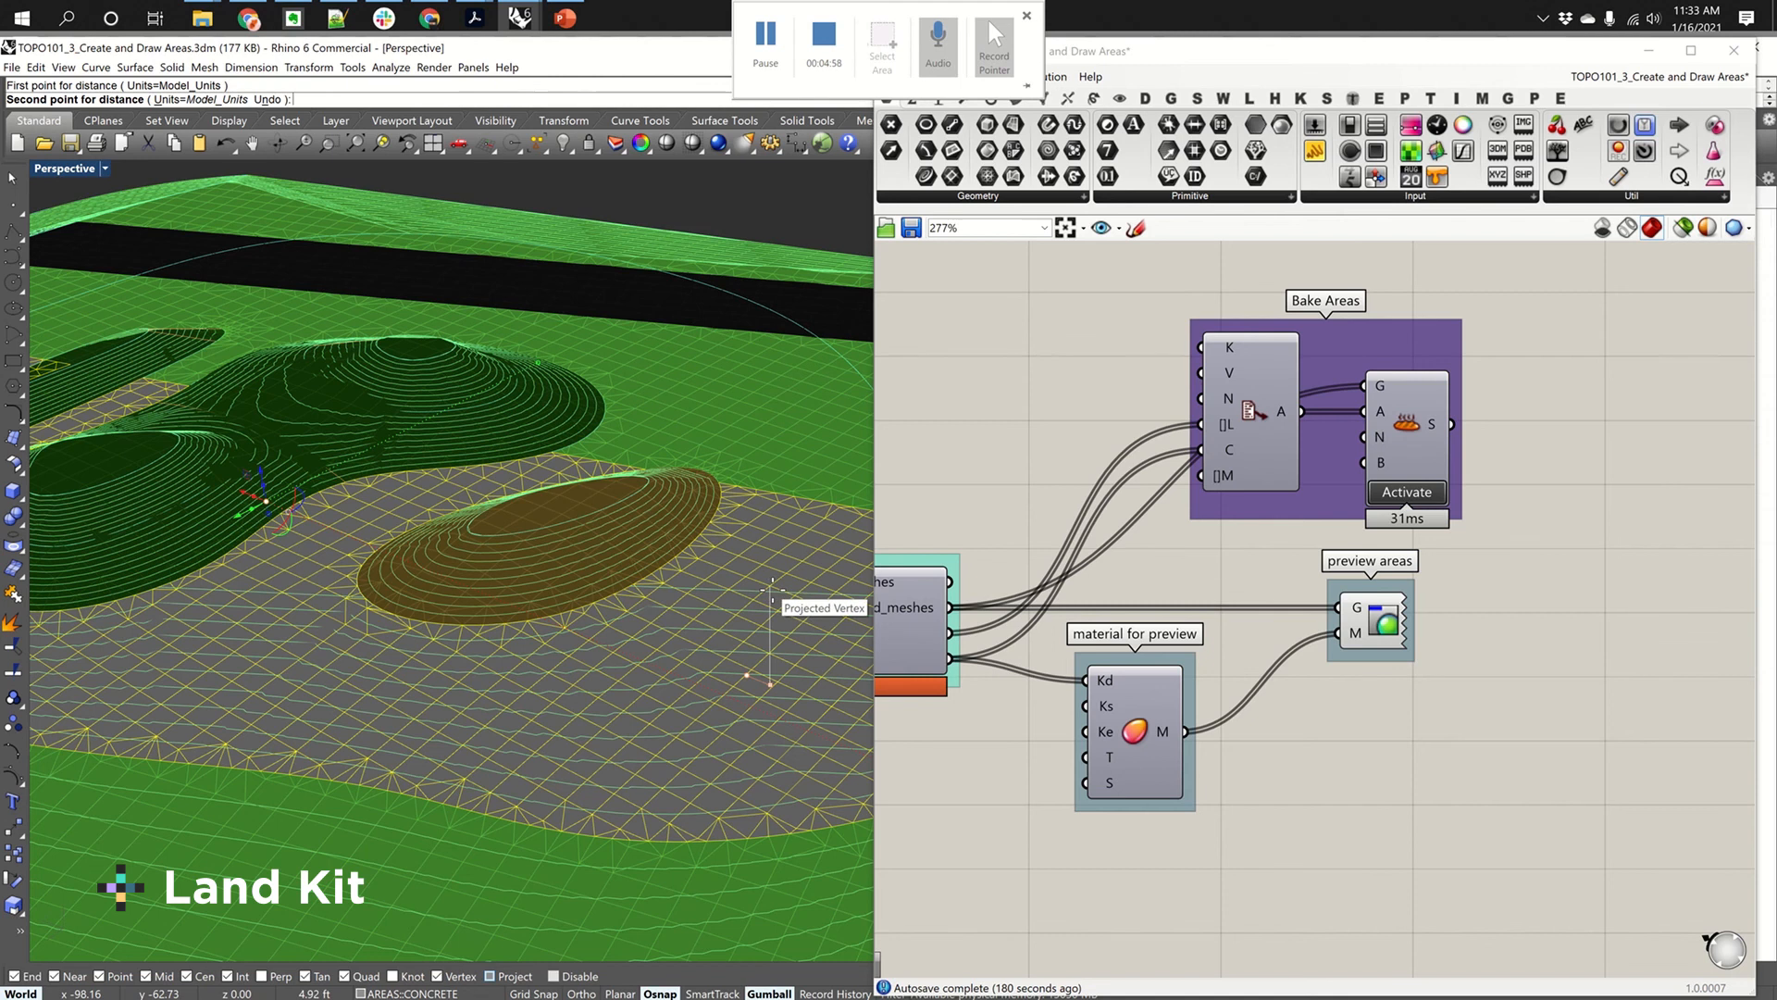
click(771, 585)
Step: Locate the edge_tol slider feeding Create Areas and undo the bake of the area meshes in Rhino
click(1067, 484)
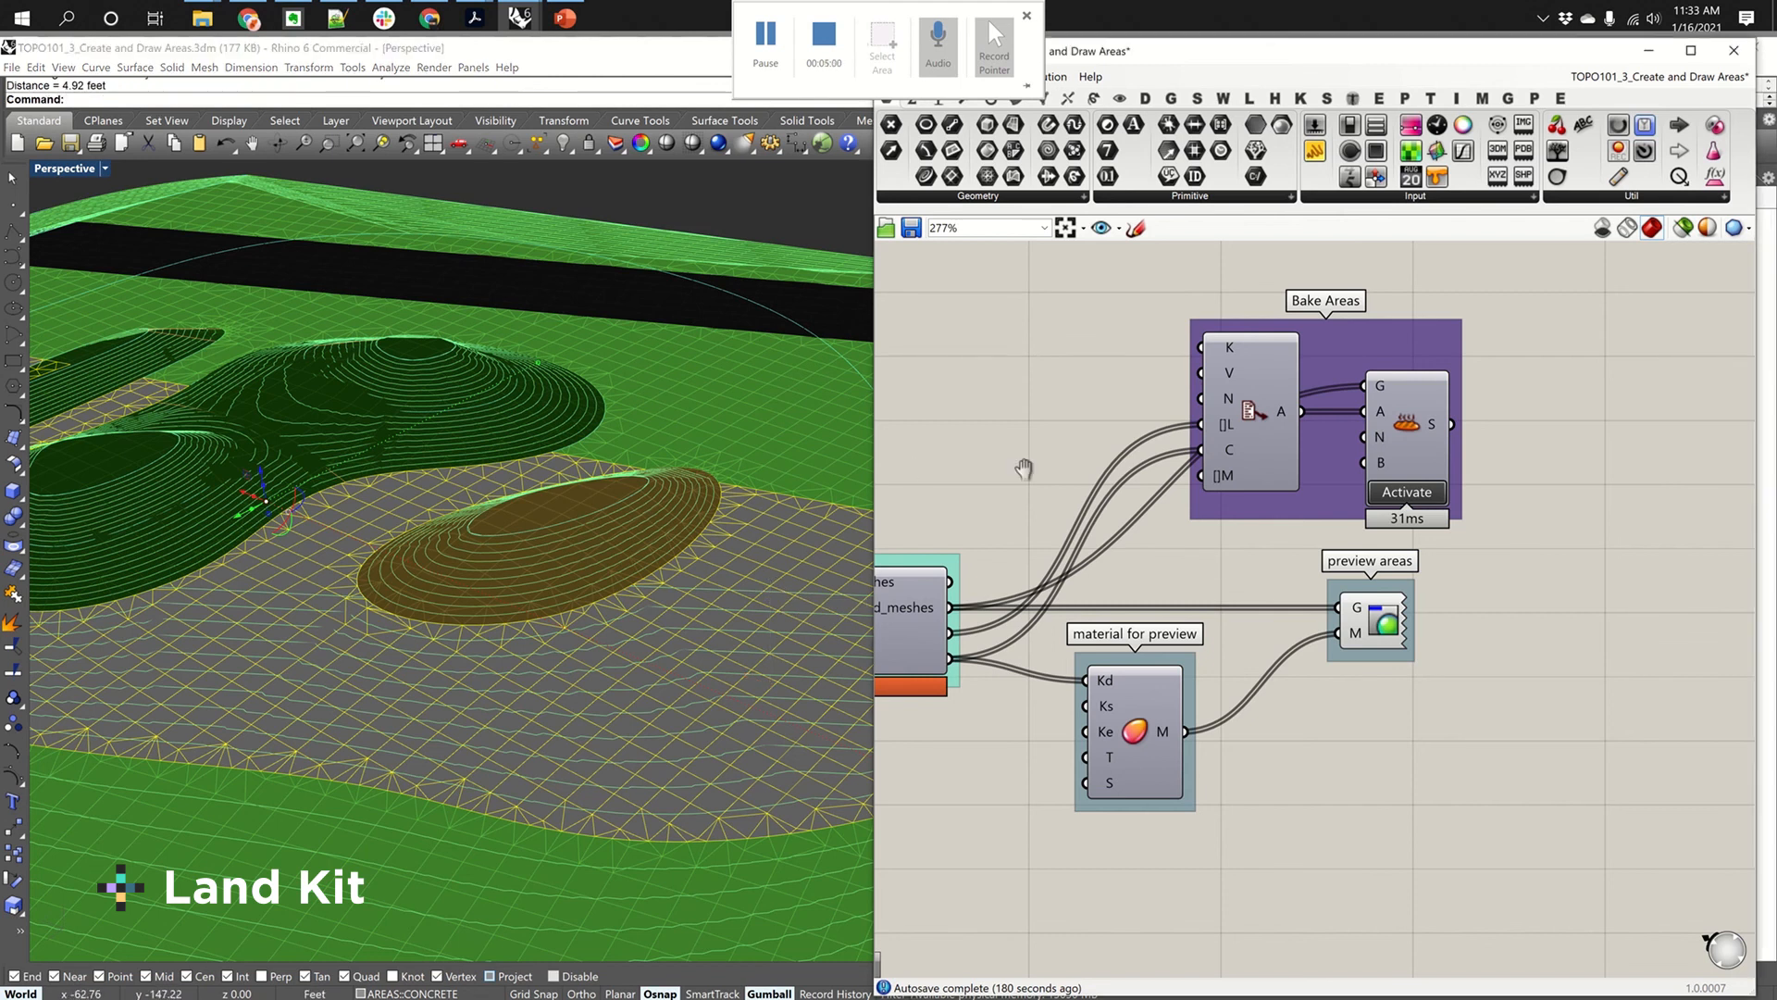
scroll(1498, 474, down, 5)
scroll(1042, 380, up, 4)
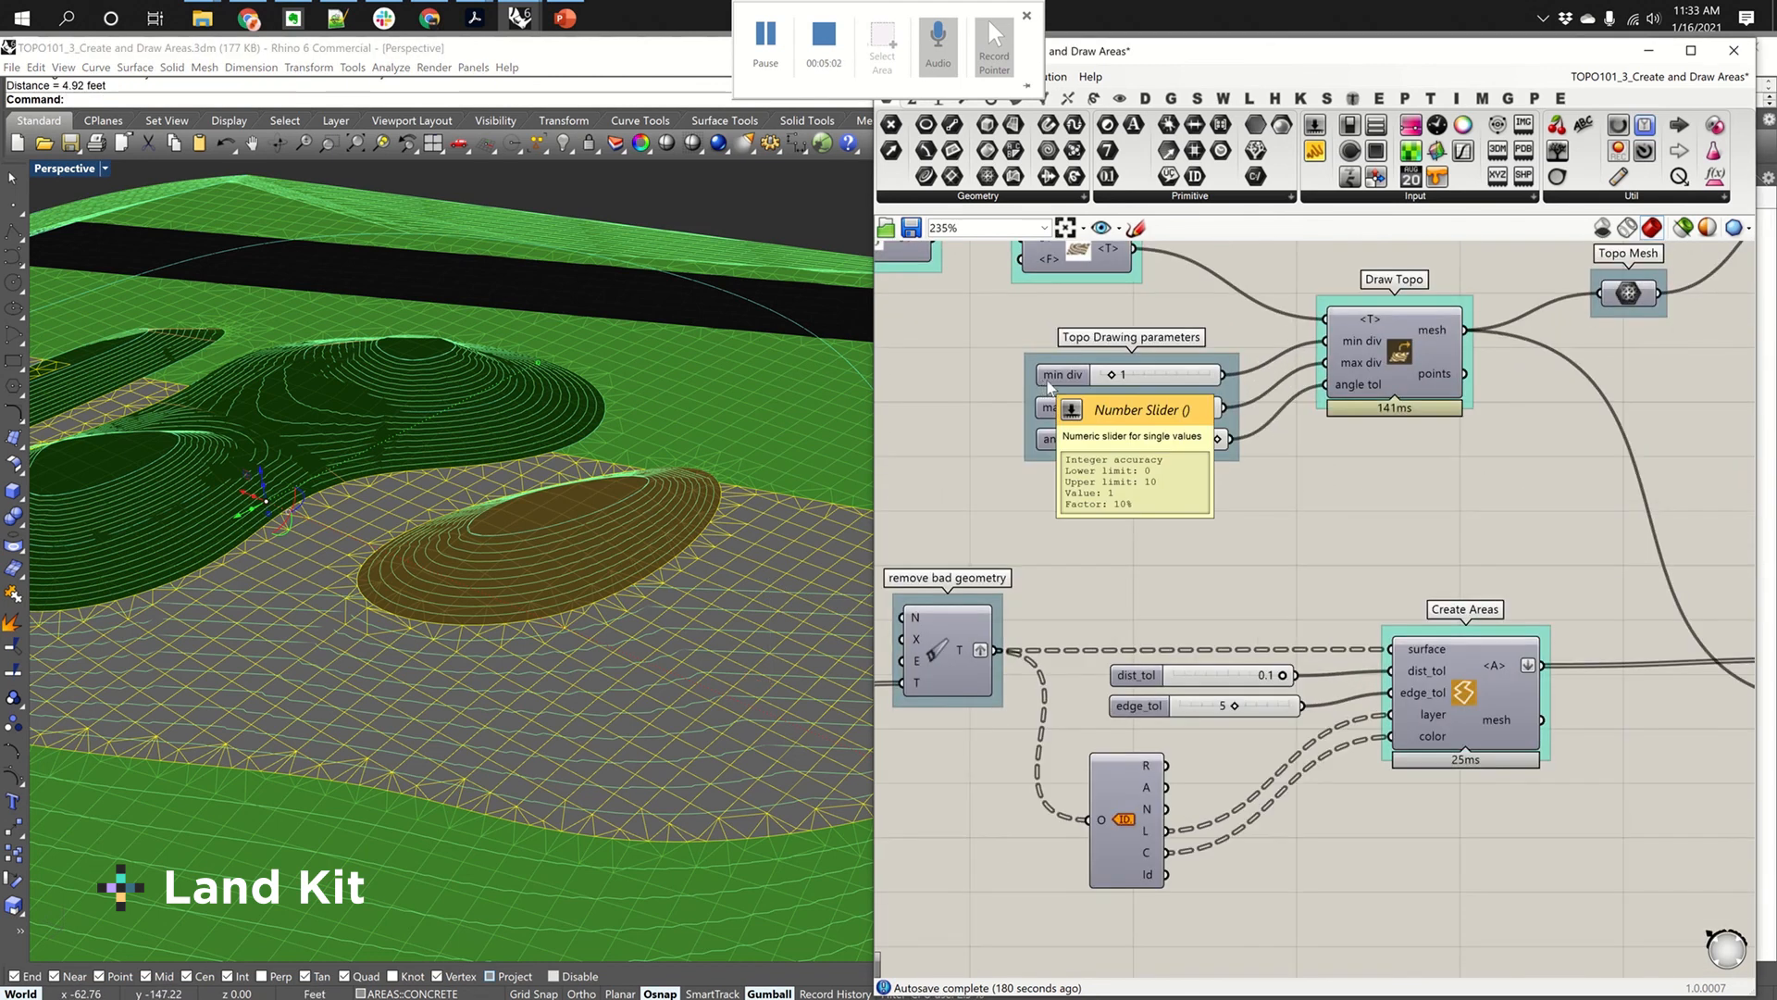
scroll(1249, 719, up, 2)
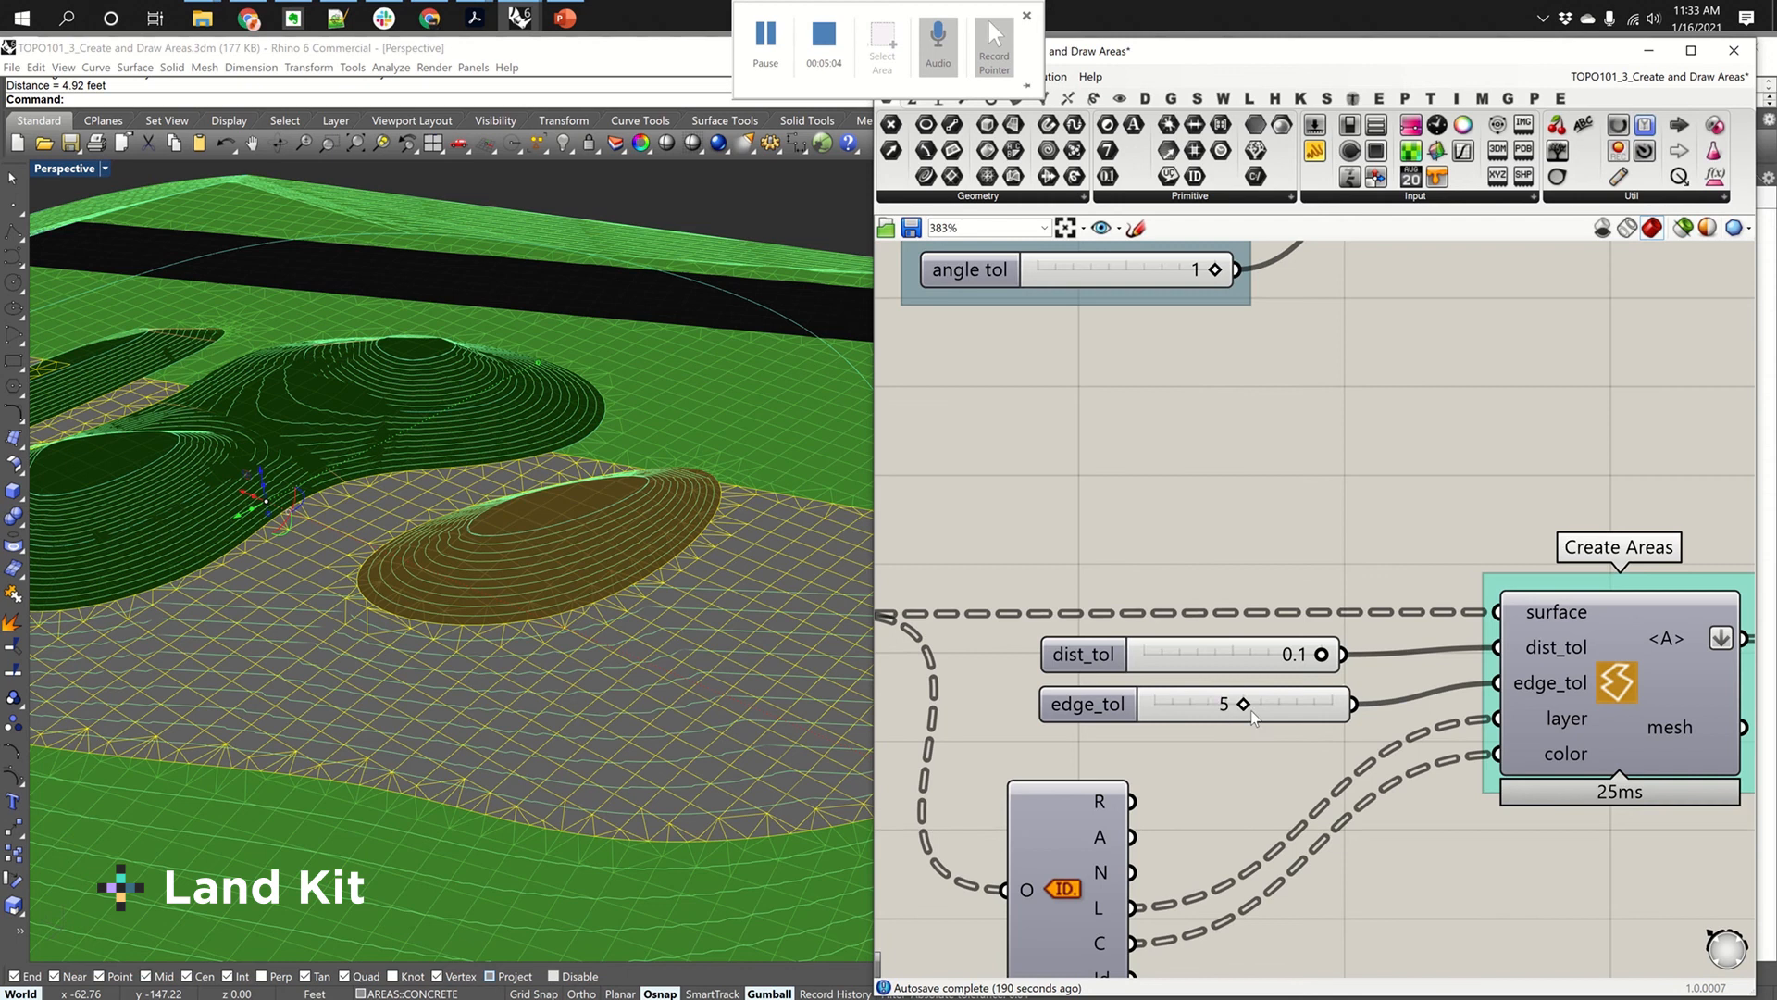
right_drag(741, 607, 735, 606)
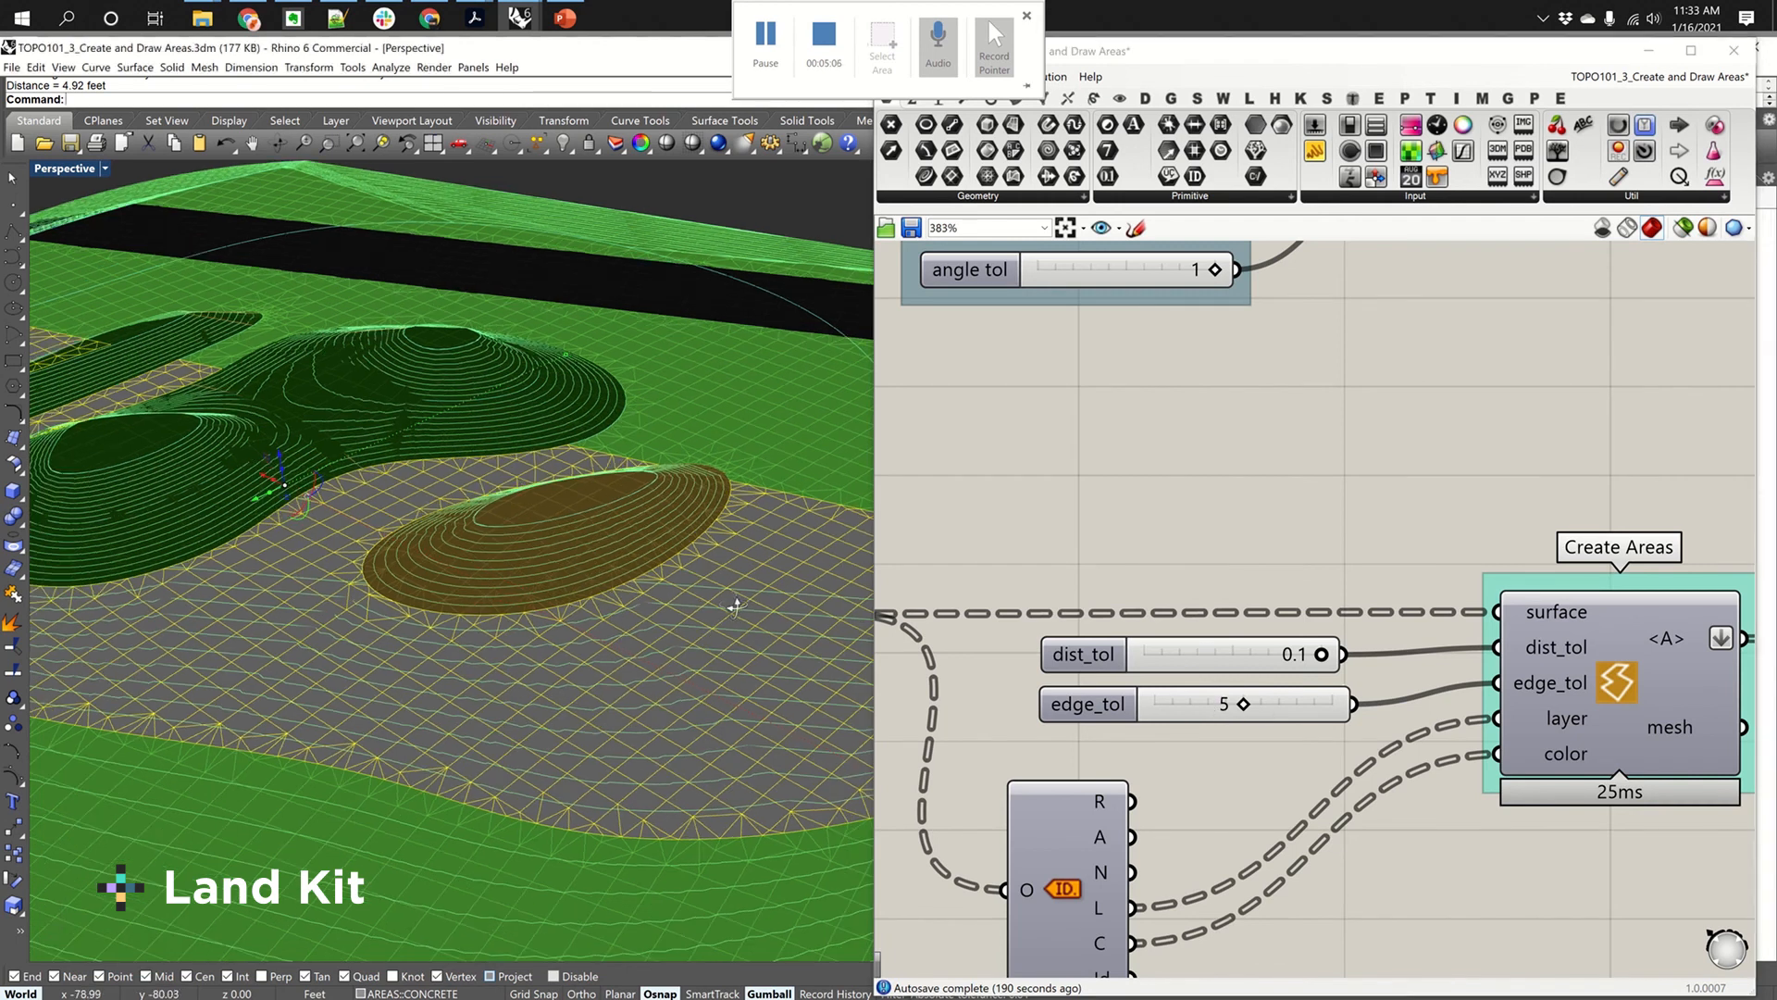
key(ctrl+z)
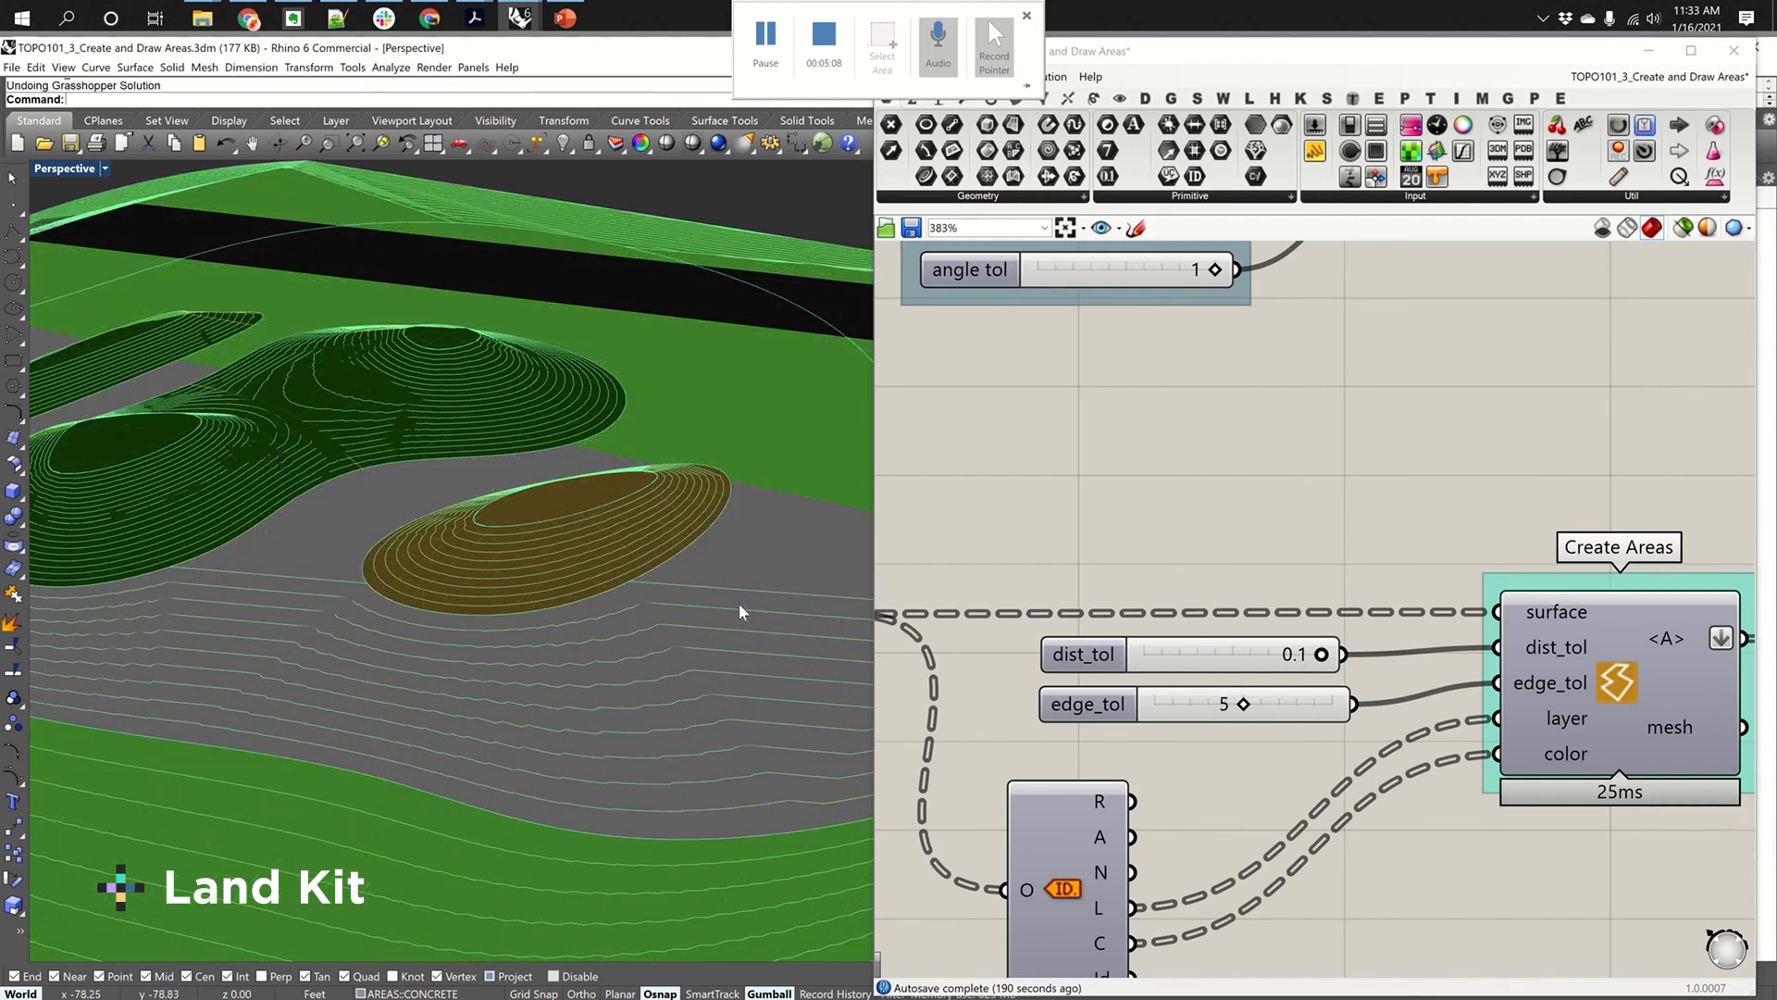
Step: Set the edge_tol value of the Create Areas component to 3
double_click(1238, 701)
text(3)
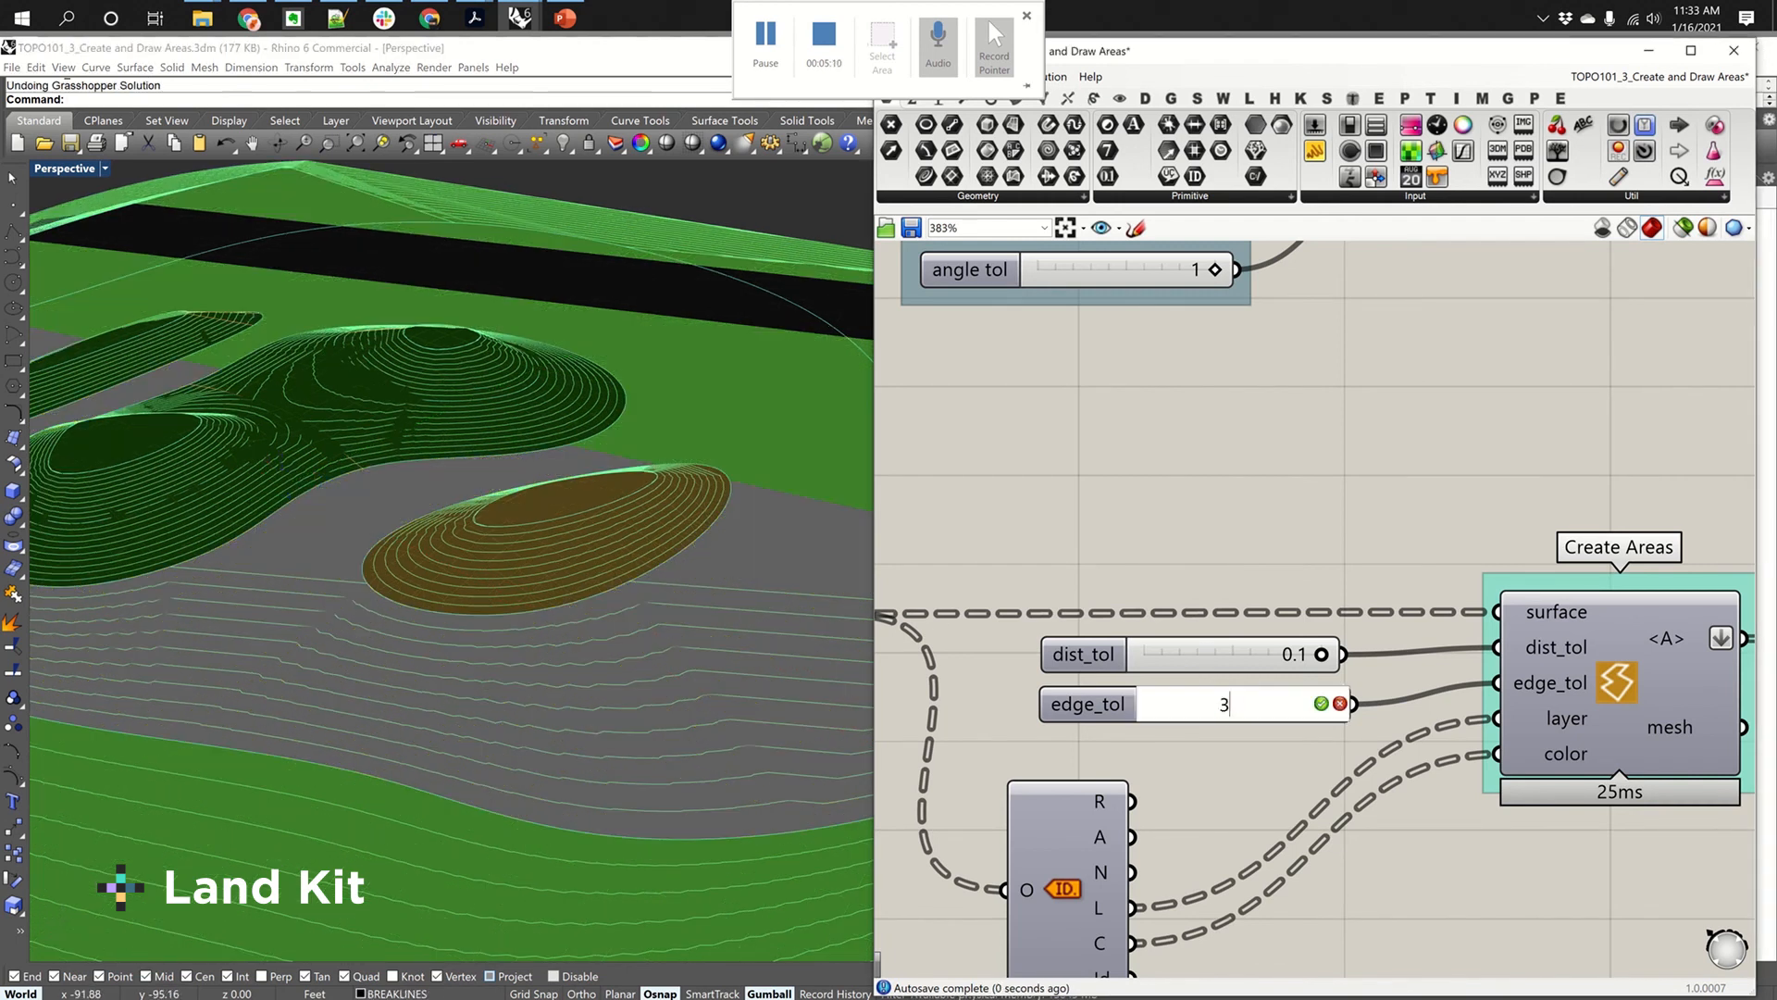
key(Return)
Step: Bake the projected area meshes again from the Bake Areas group with the new edge tolerance
right_drag(1372, 578, 1144, 498)
scroll(1136, 497, down, 5)
right_drag(1492, 493, 1015, 530)
scroll(1342, 505, up, 4)
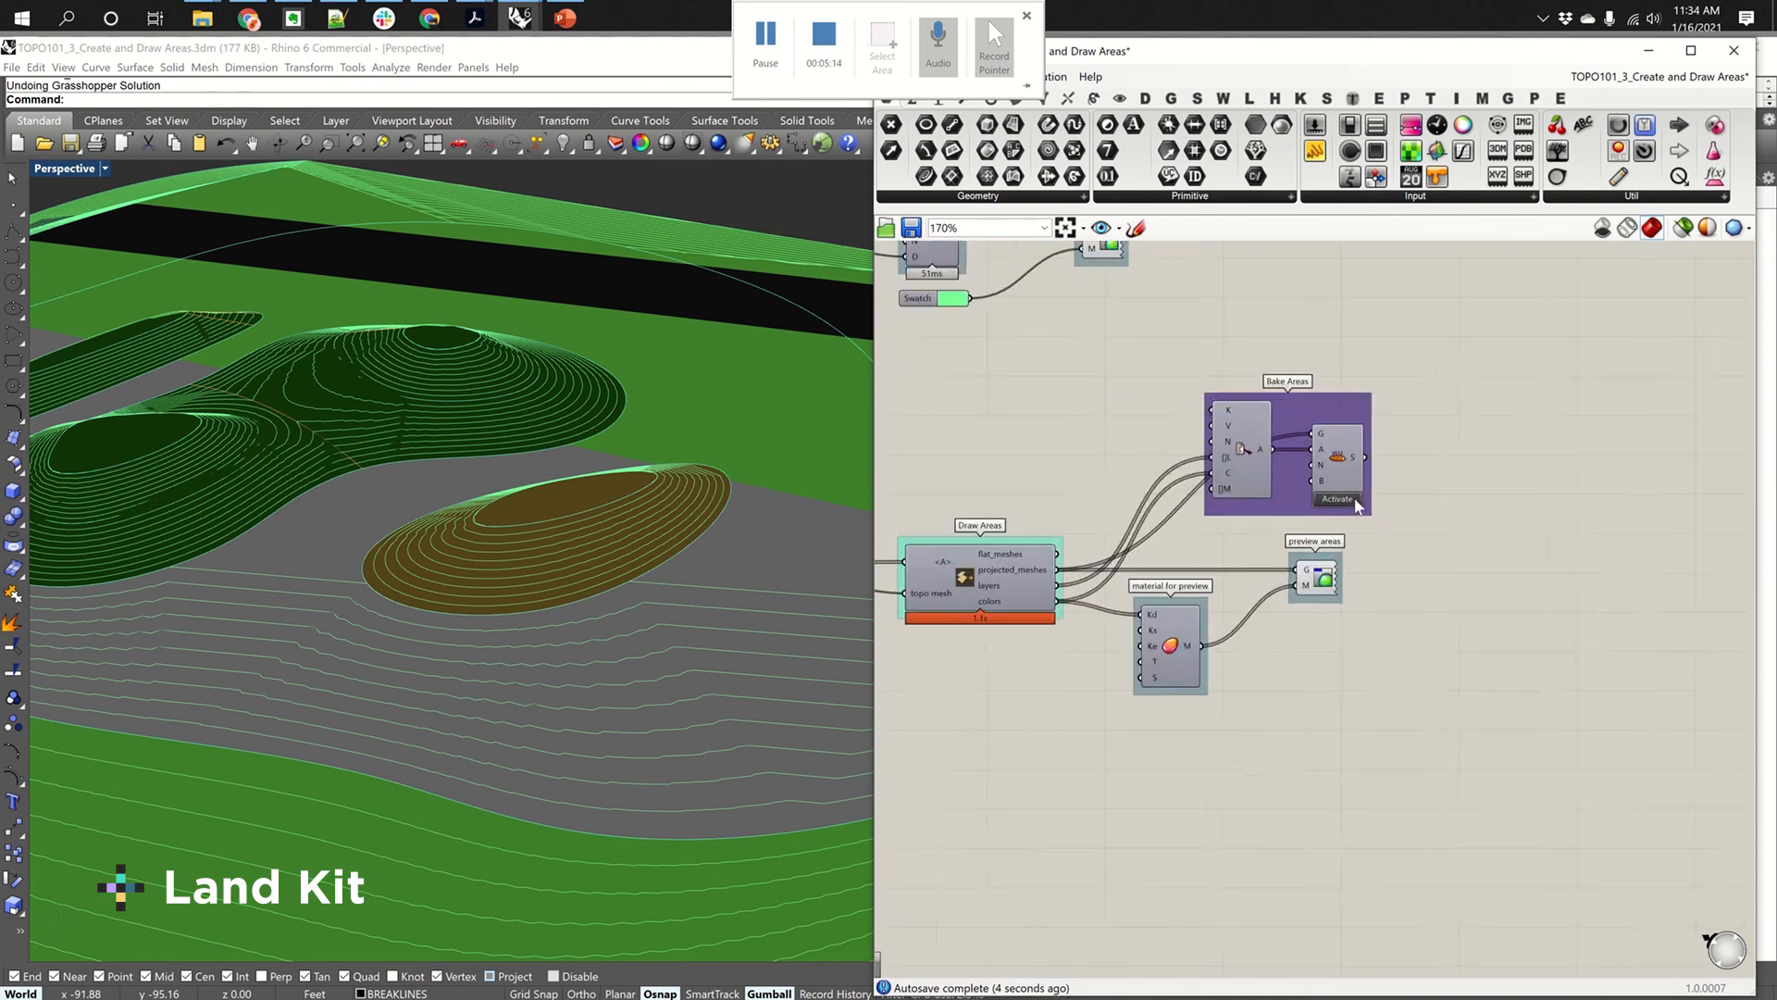
click(1335, 503)
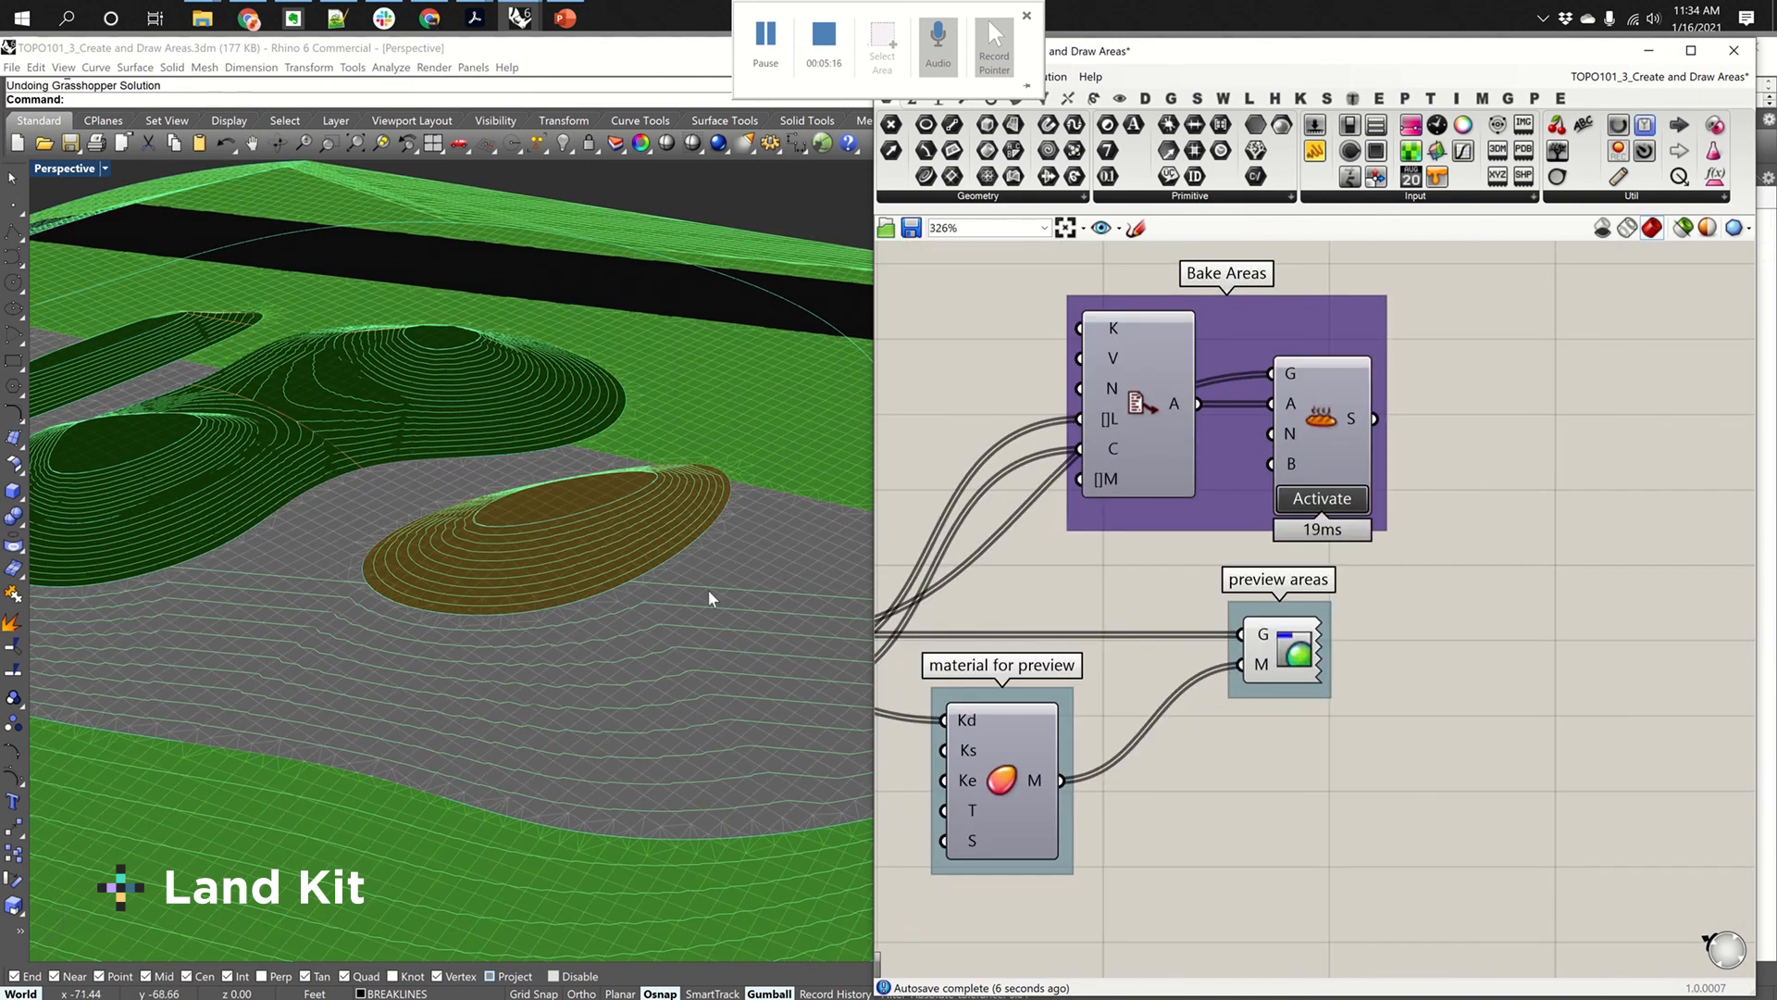
Step: Inspect the grid density of the rebaked meshes across the topography and review the Topo Drawing and Create Areas parameters
right_drag(711, 594, 753, 486)
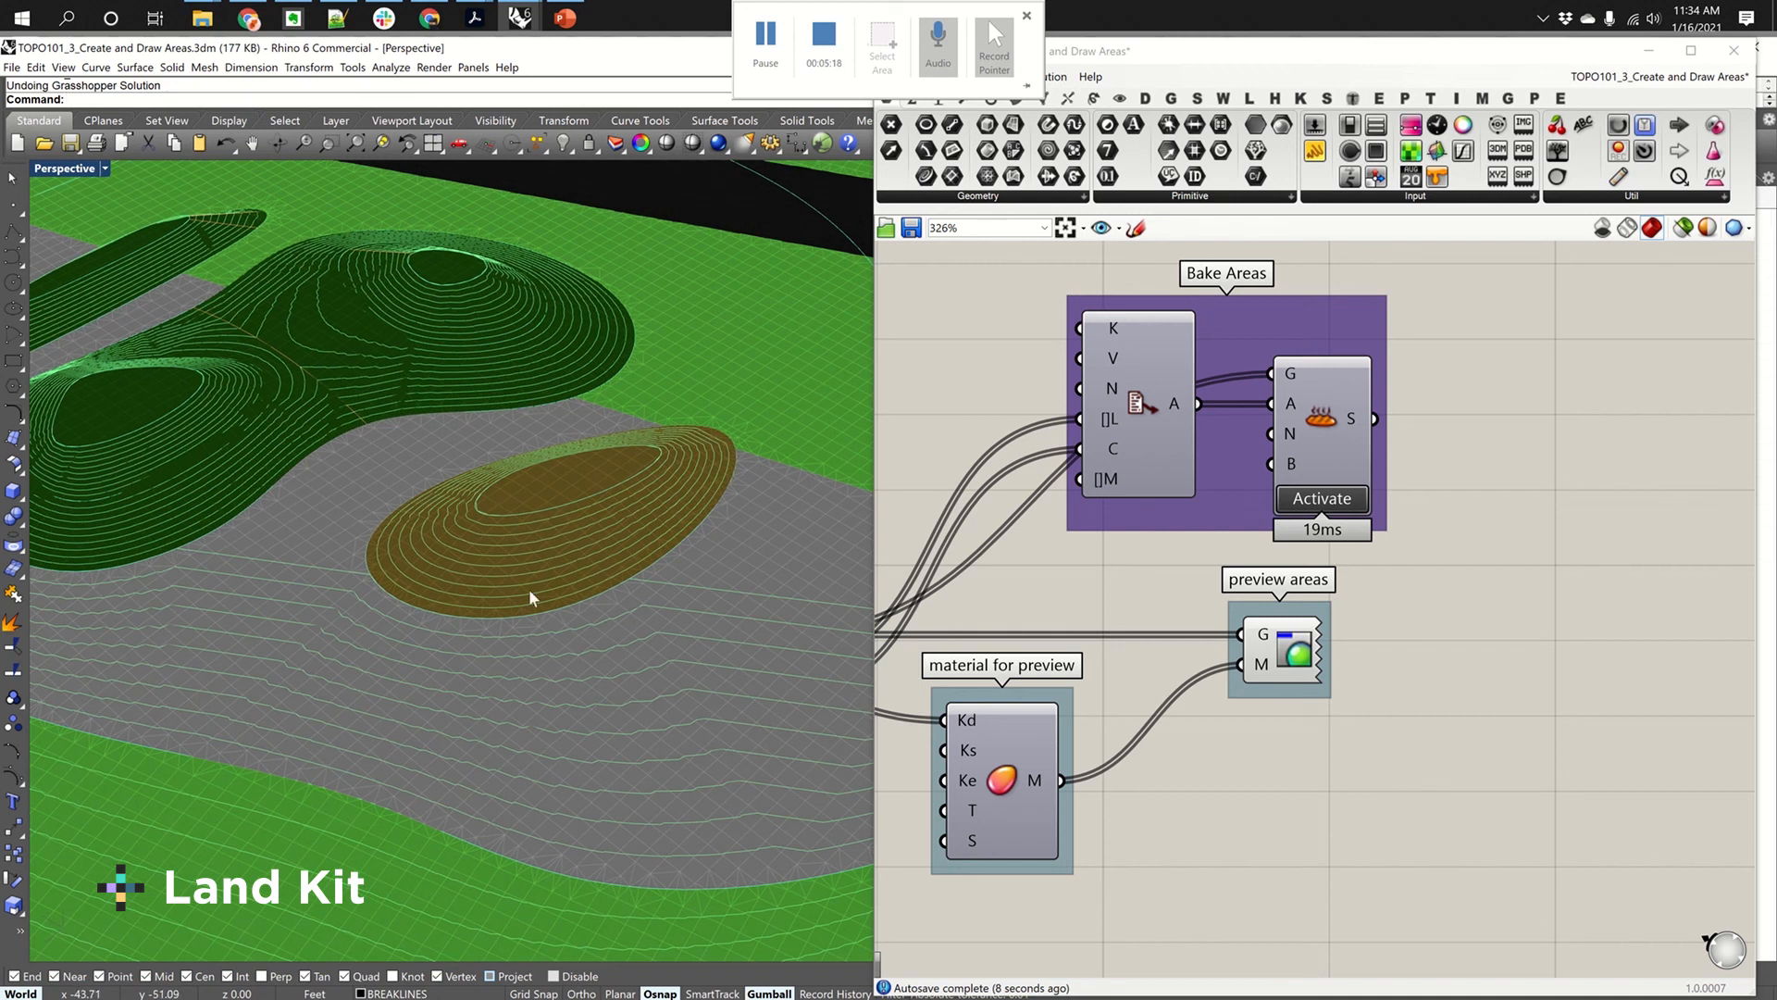
scroll(754, 536, up, 2)
scroll(711, 502, down, 7)
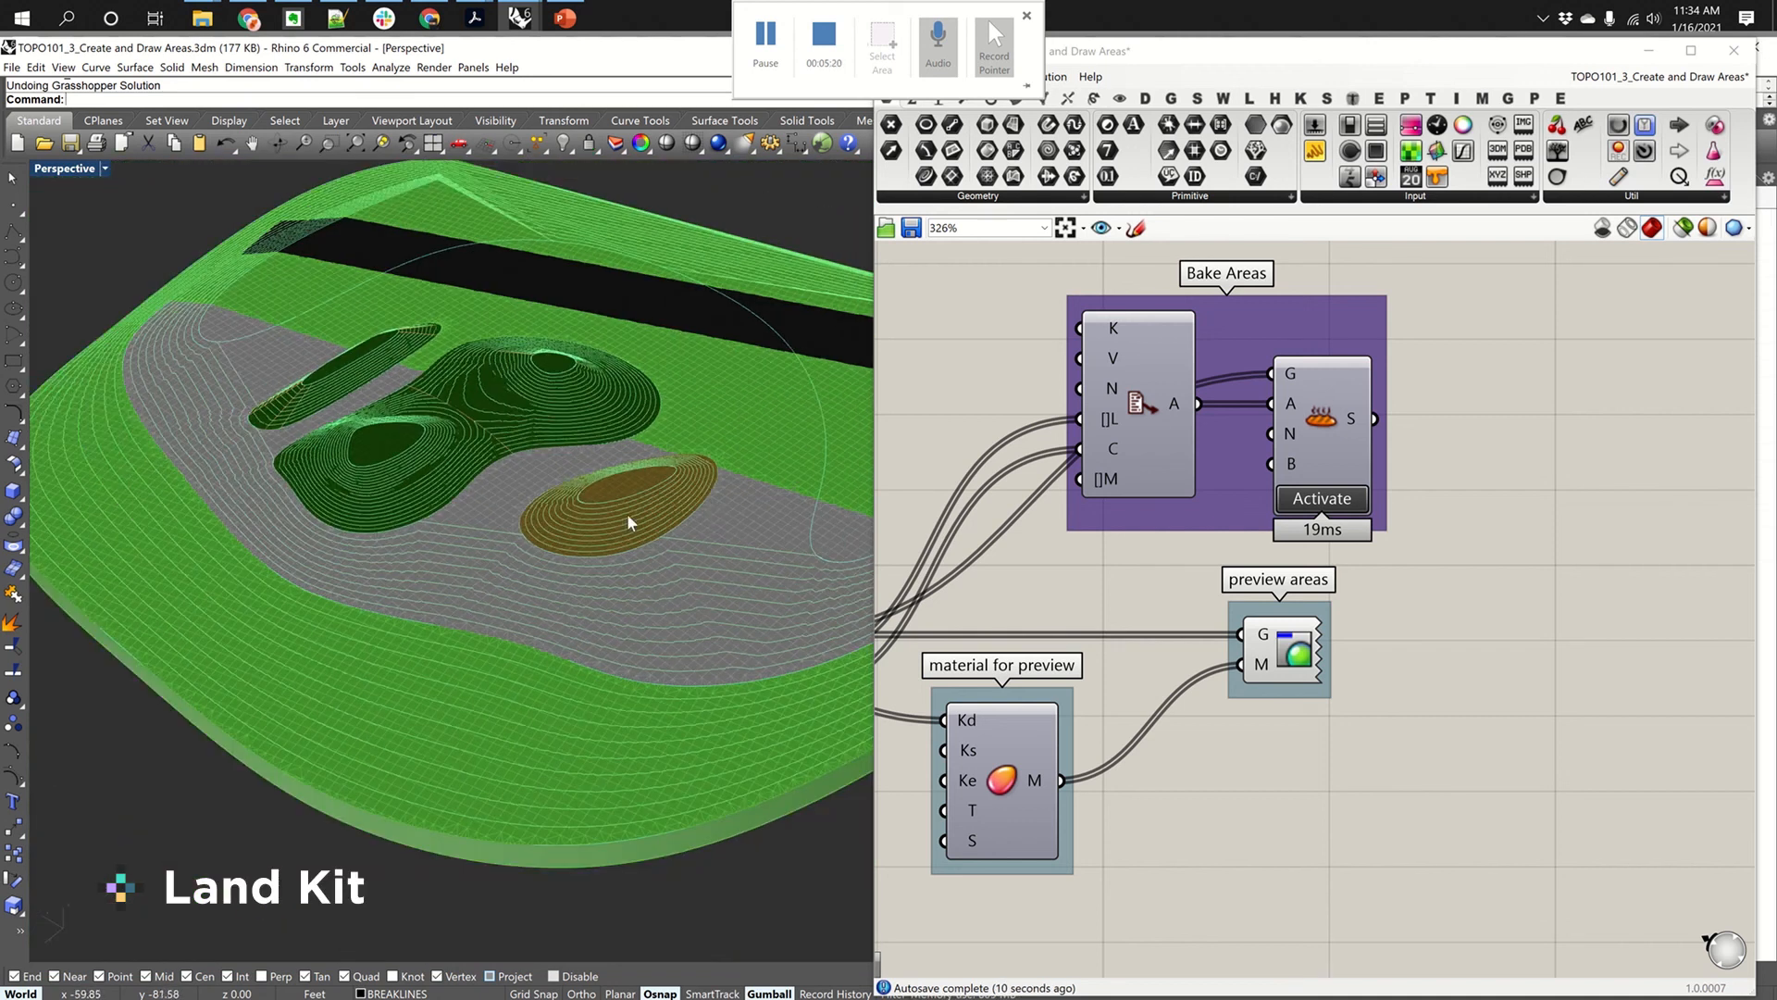
right_drag(450, 557, 739, 579)
scroll(413, 461, up, 7)
scroll(1200, 581, down, 5)
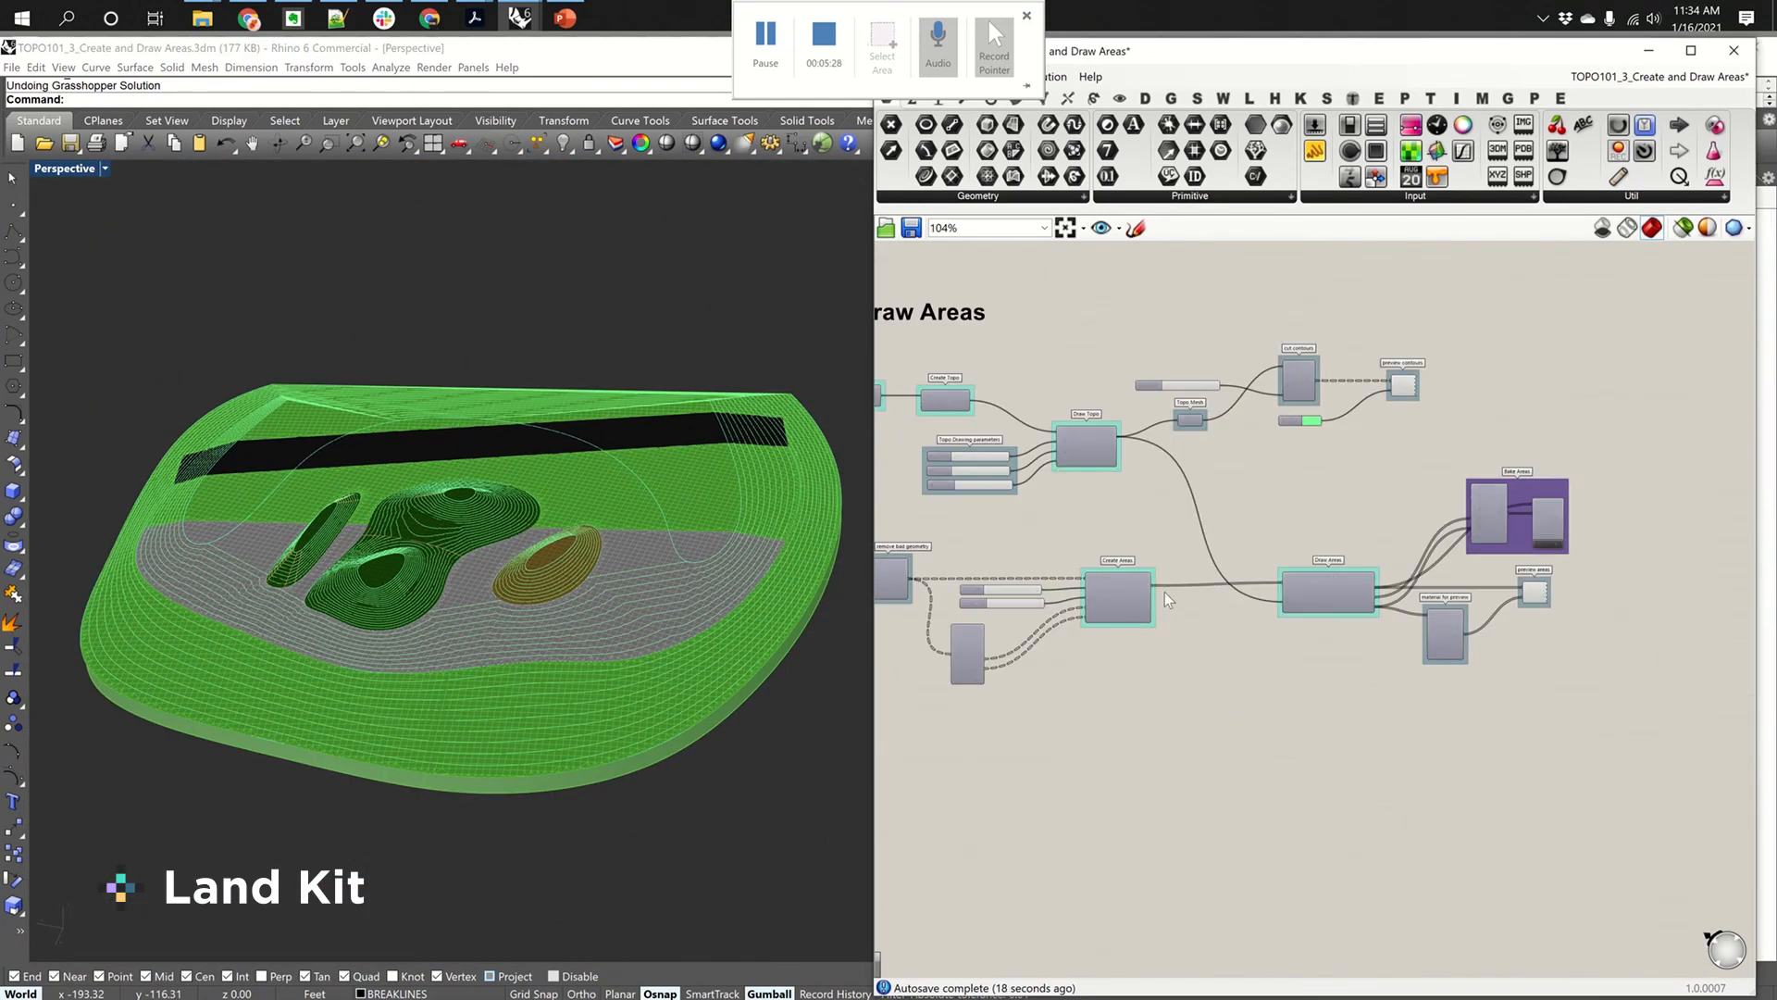
scroll(976, 597, up, 2)
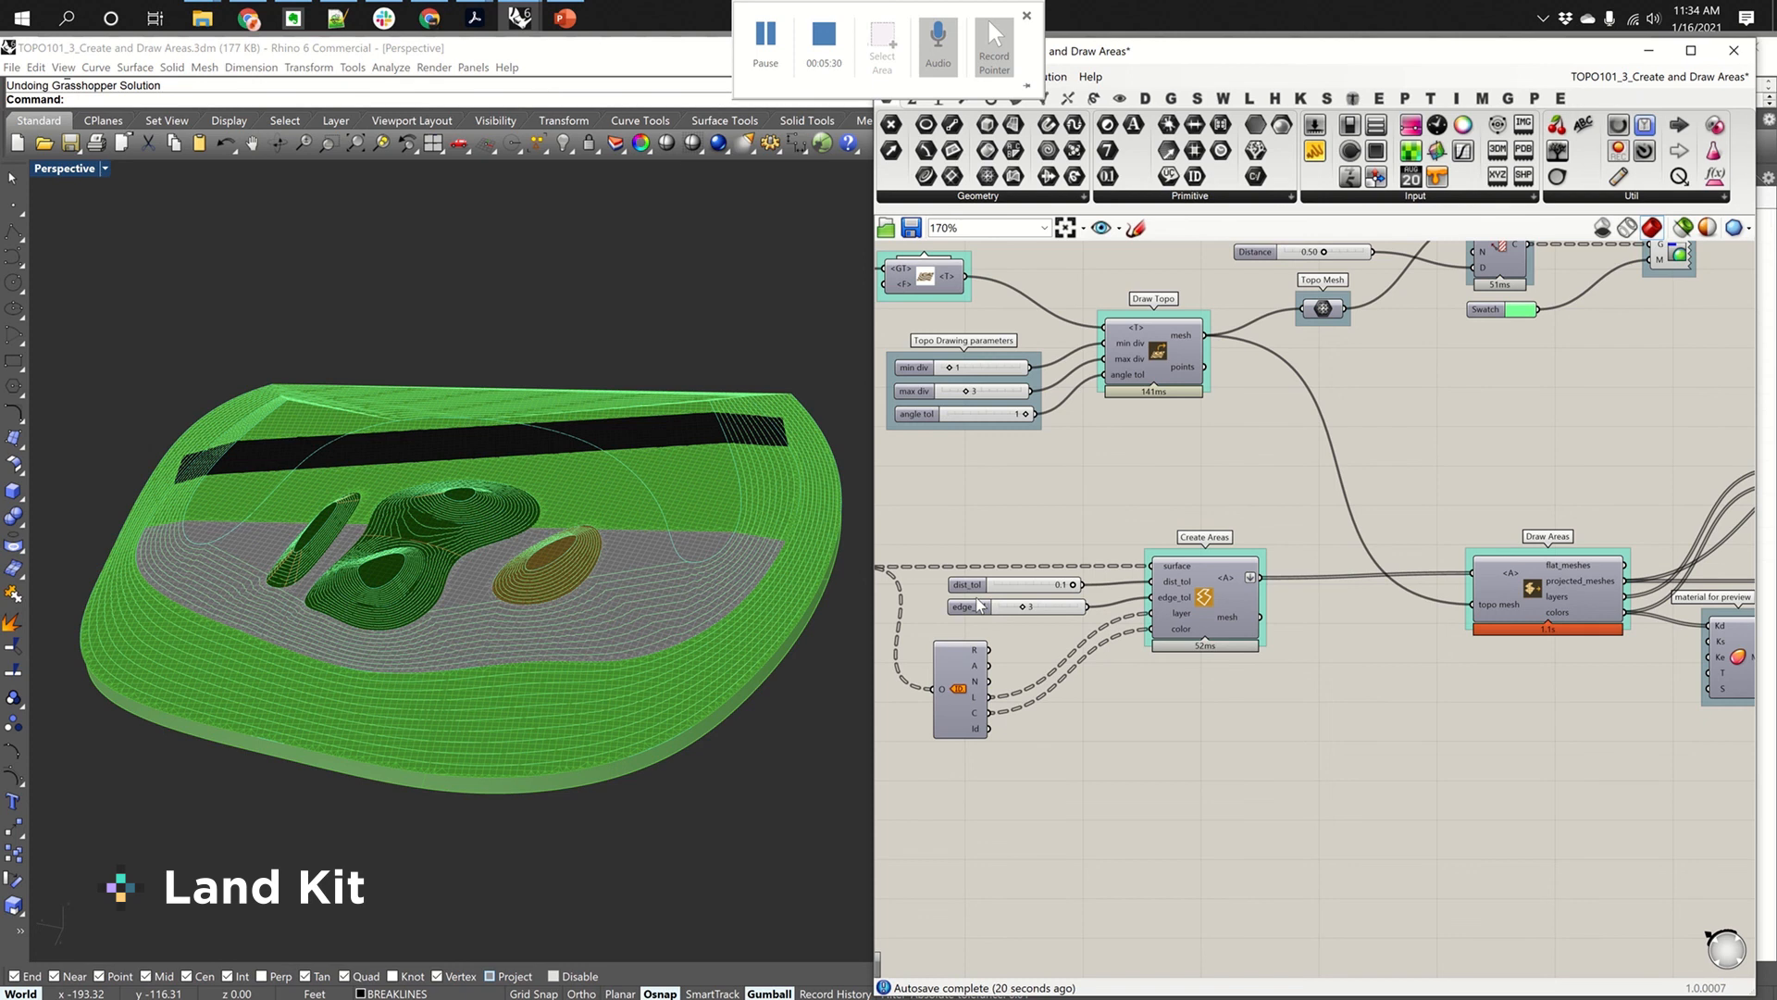
right_drag(1106, 350, 1255, 496)
right_drag(741, 593, 691, 602)
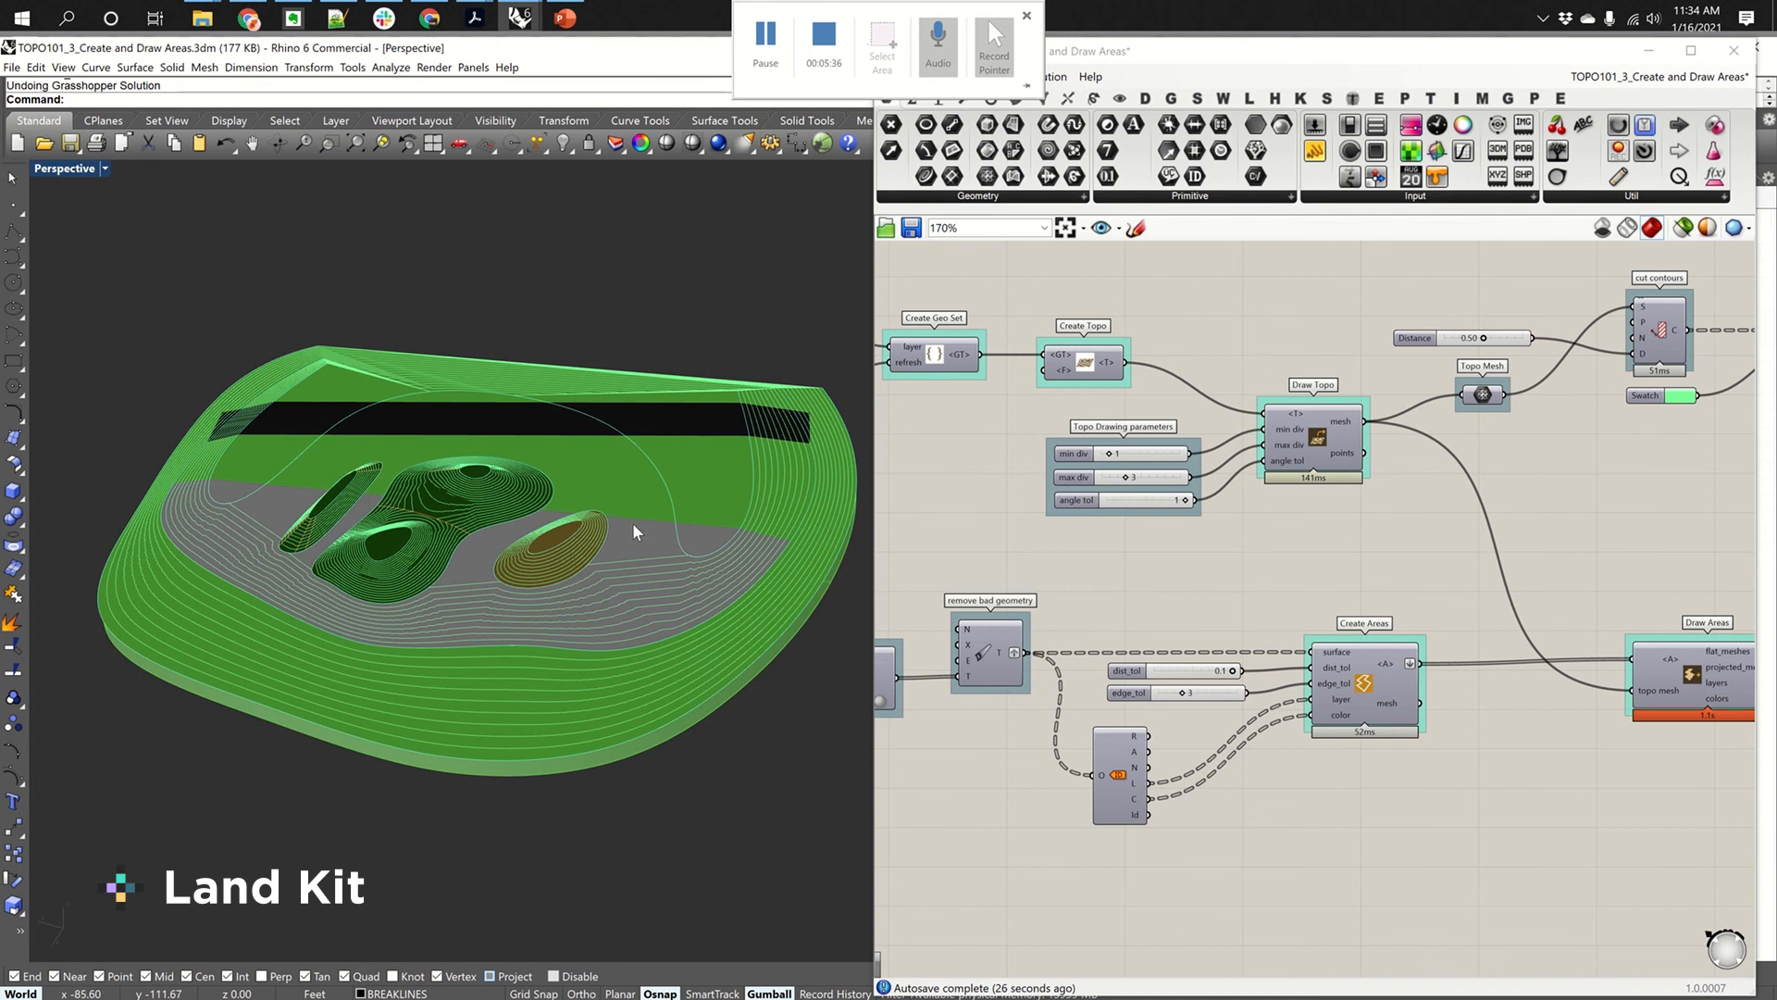
Step: Lower the middle control points of the breakline that connects the two large adjoining mounds
scroll(454, 519, up, 5)
click(408, 504)
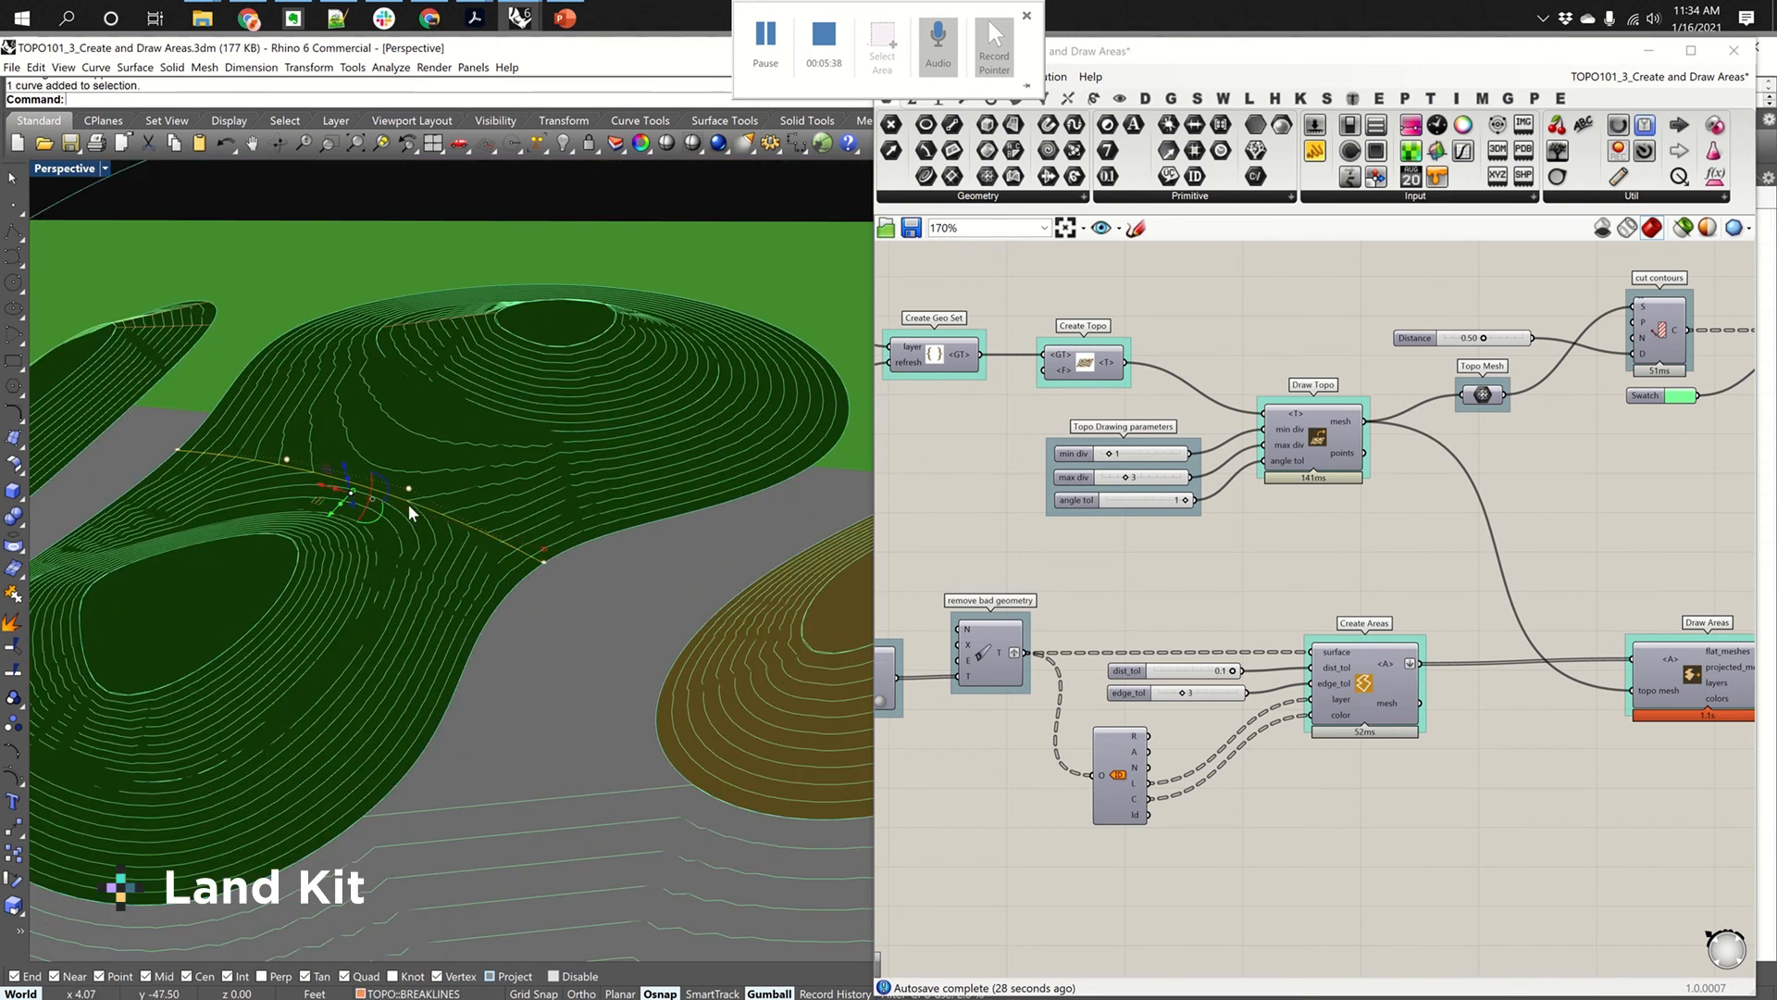
drag(255, 409, 342, 459)
click(339, 447)
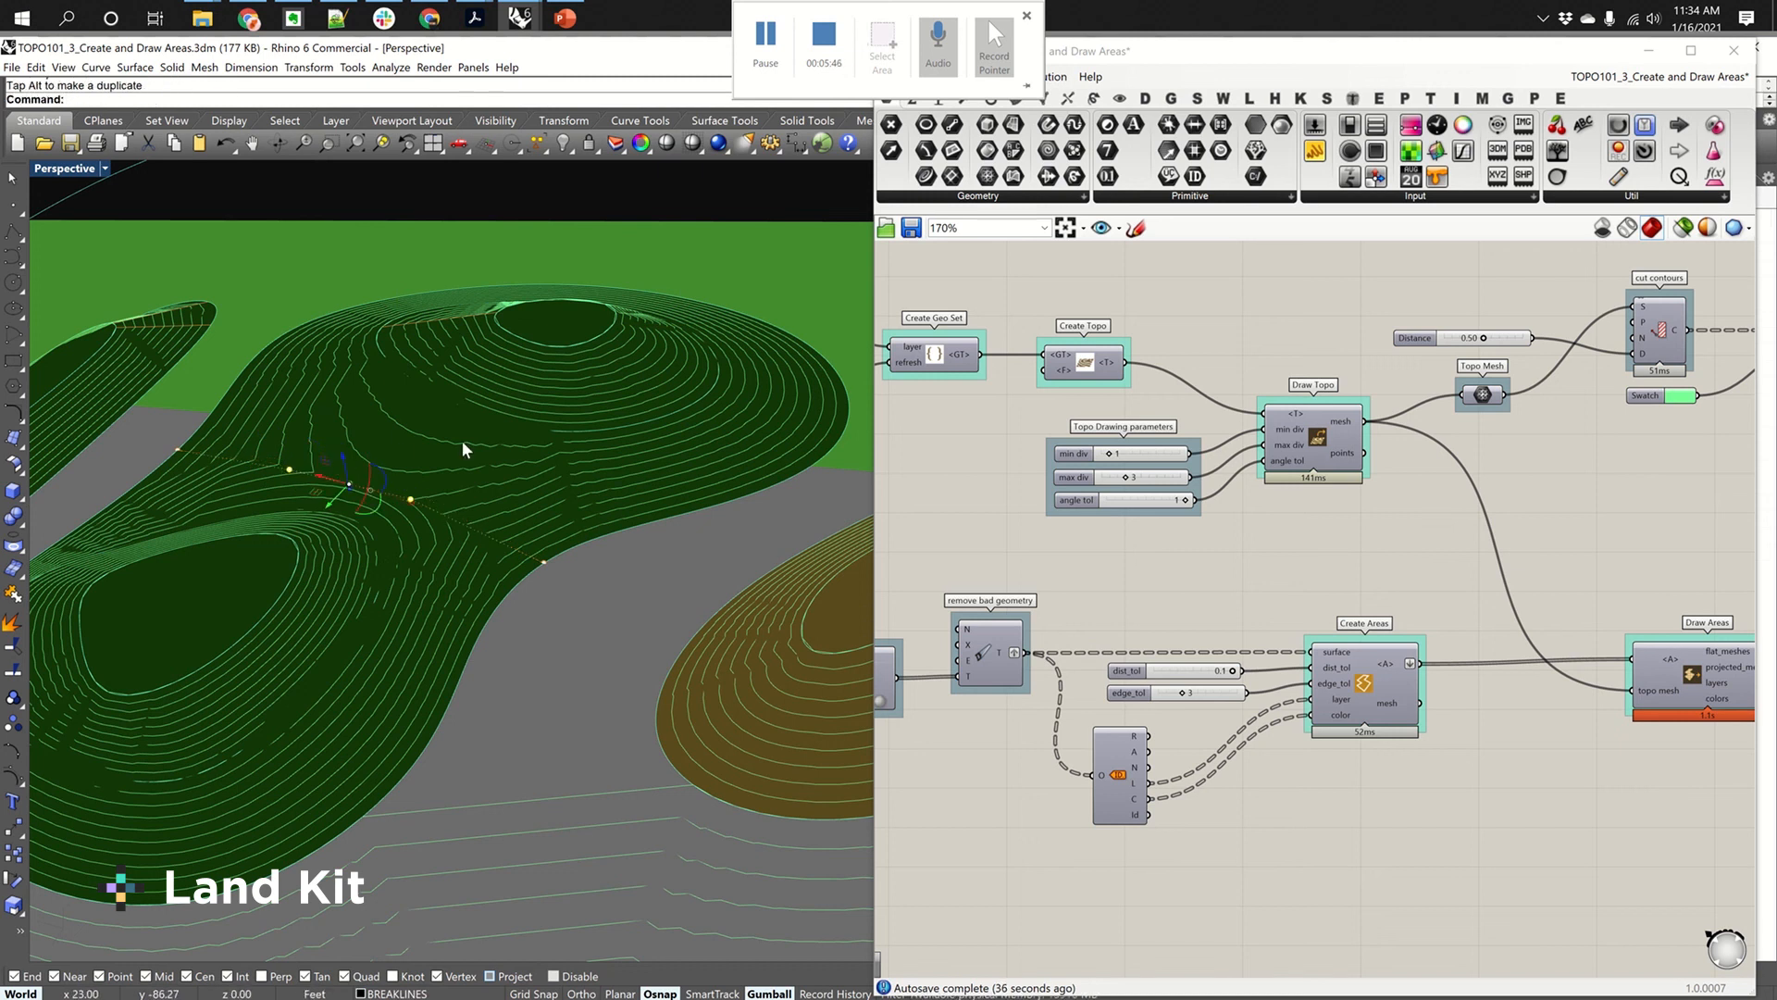
Step: Examine the parent layer and Refresh inputs of Create Geo Set and the contours around the edited breakline
right_drag(1024, 463, 1509, 467)
scroll(1333, 396, up, 3)
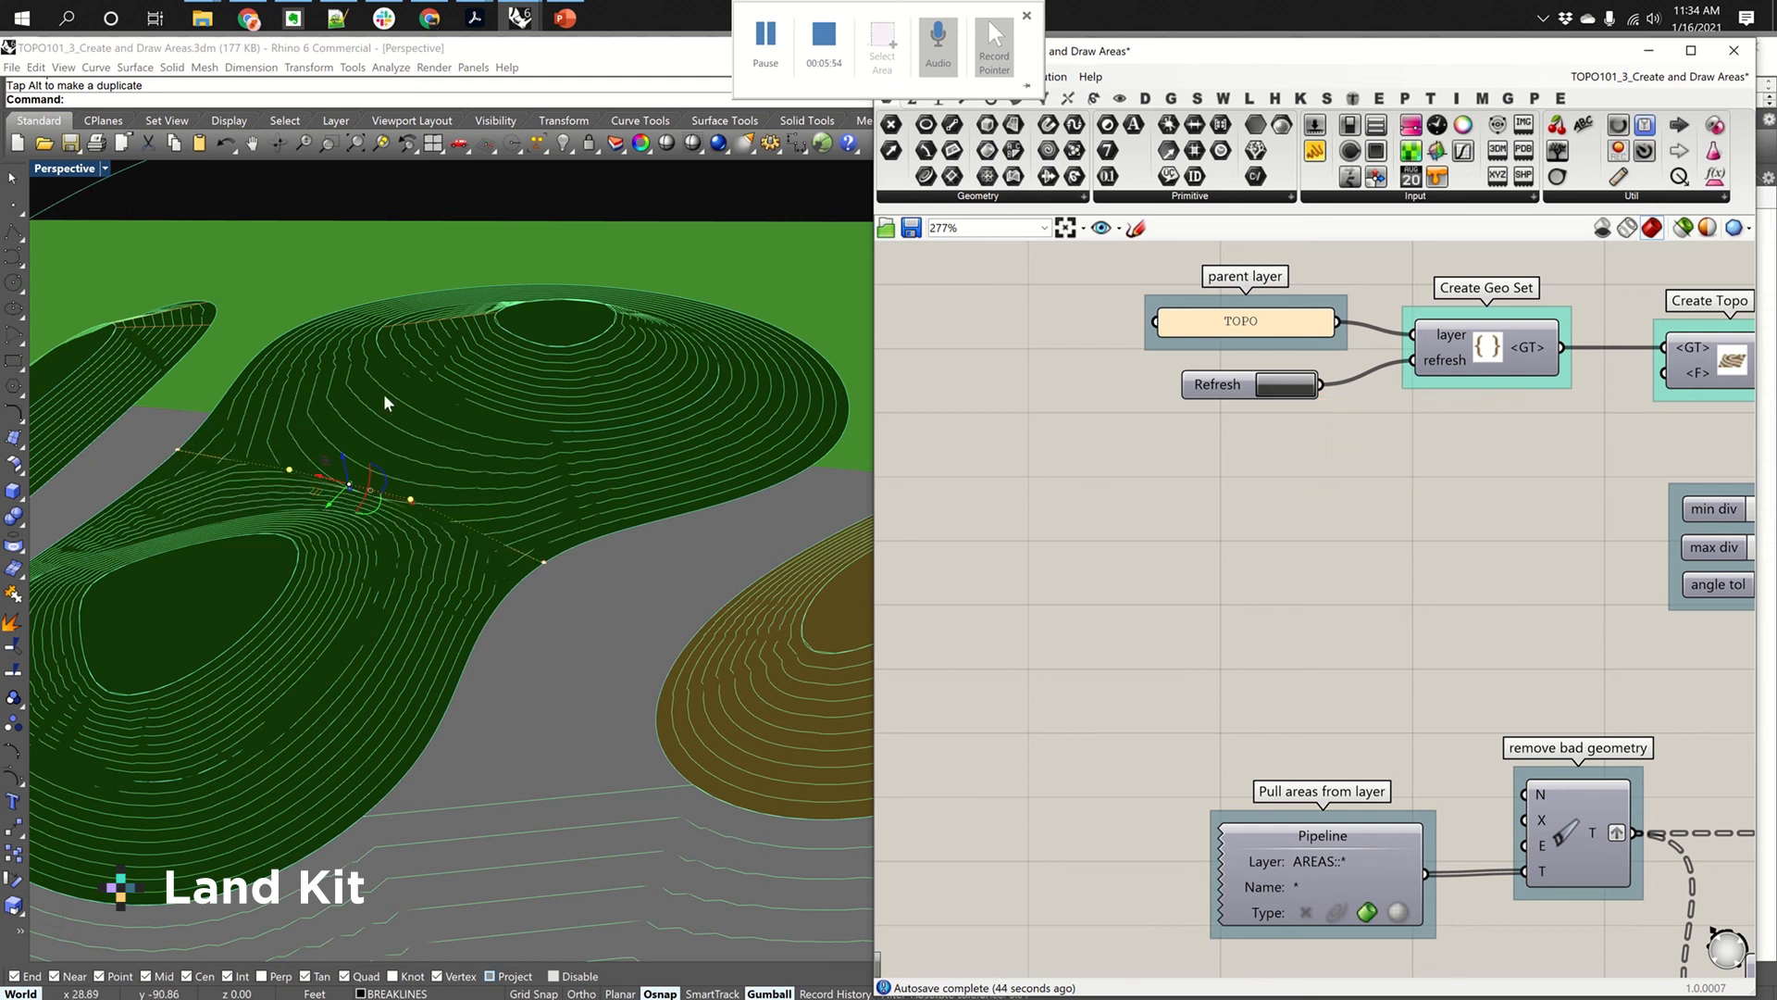
right_drag(481, 530, 463, 527)
scroll(478, 455, up, 7)
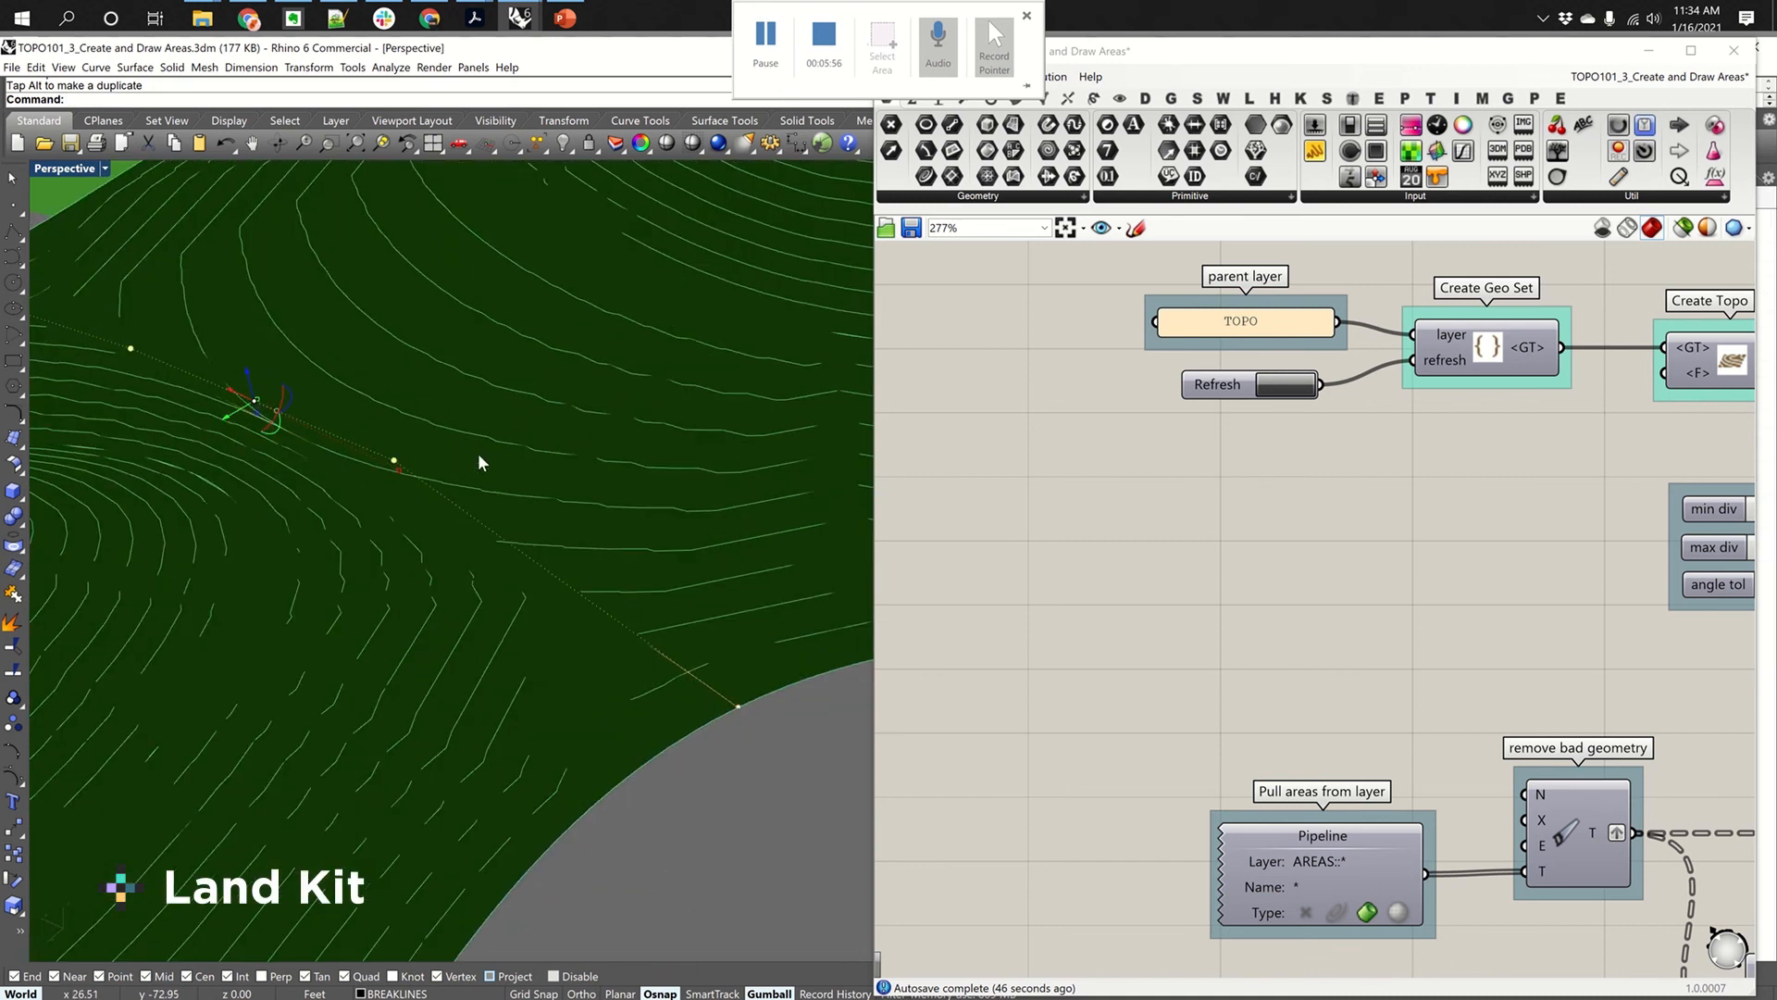
right_drag(477, 454, 709, 605)
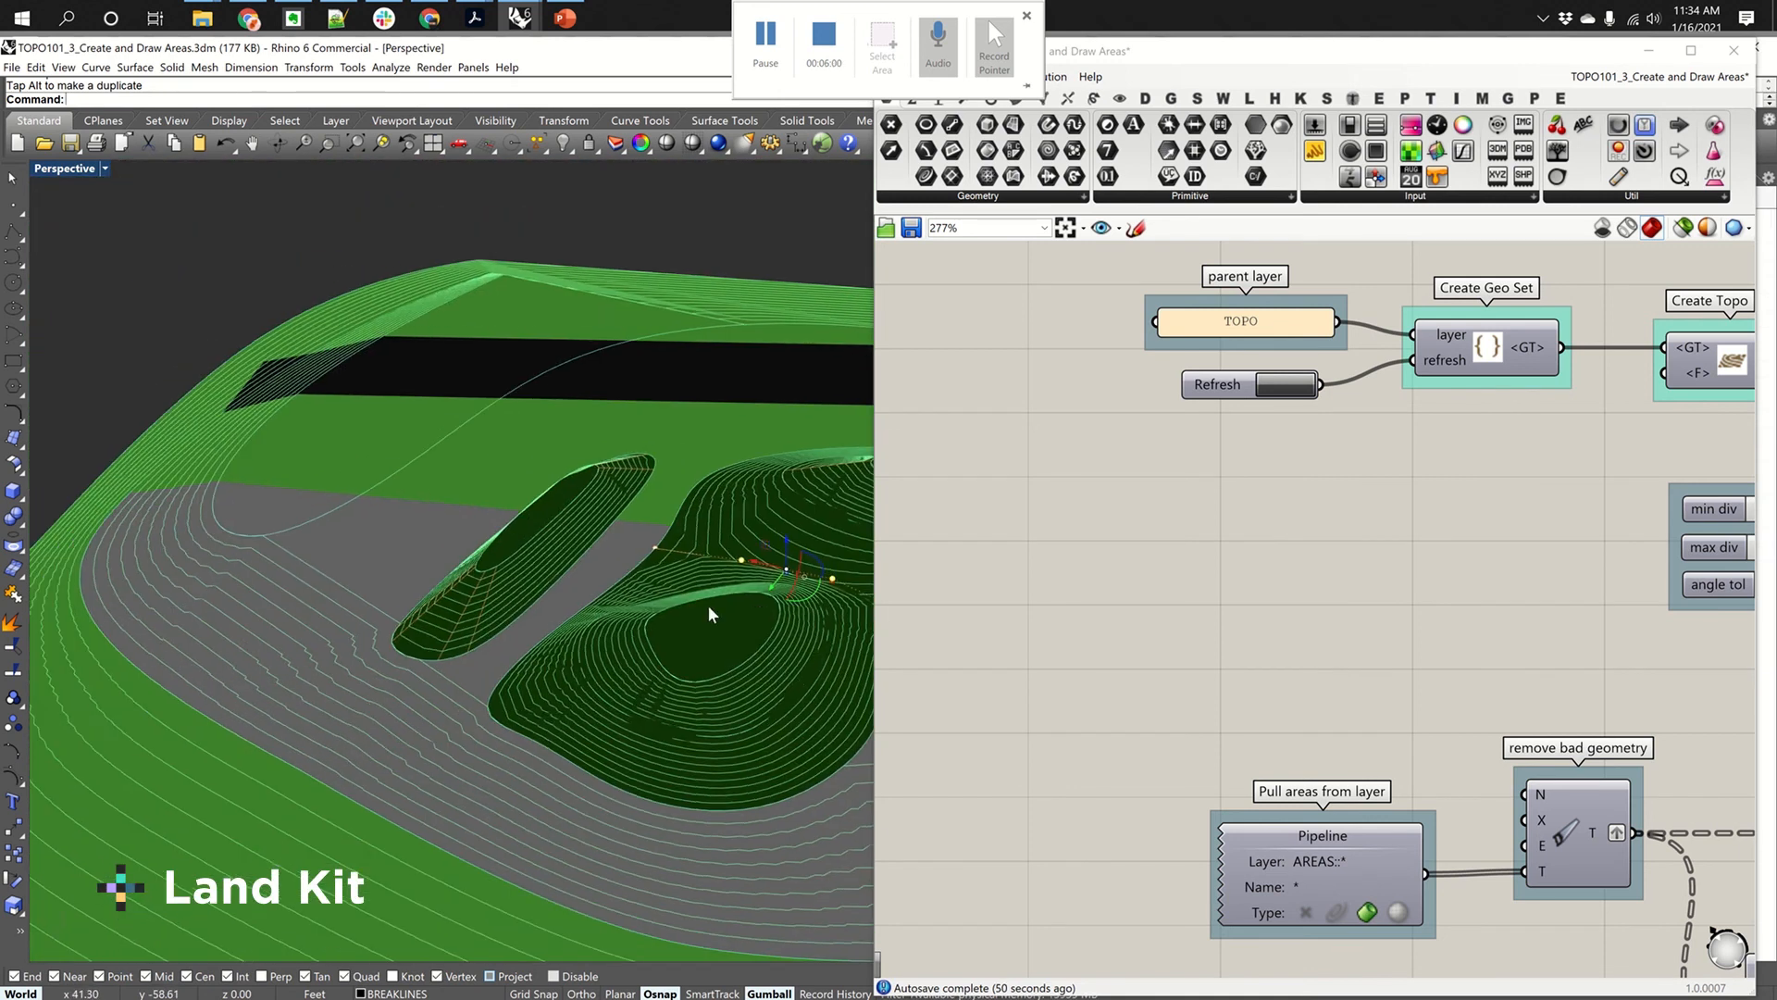
Step: Delete the breaklines on the near end slope of the long narrow mound
scroll(461, 604, up, 4)
scroll(459, 602, up, 2)
click(479, 602)
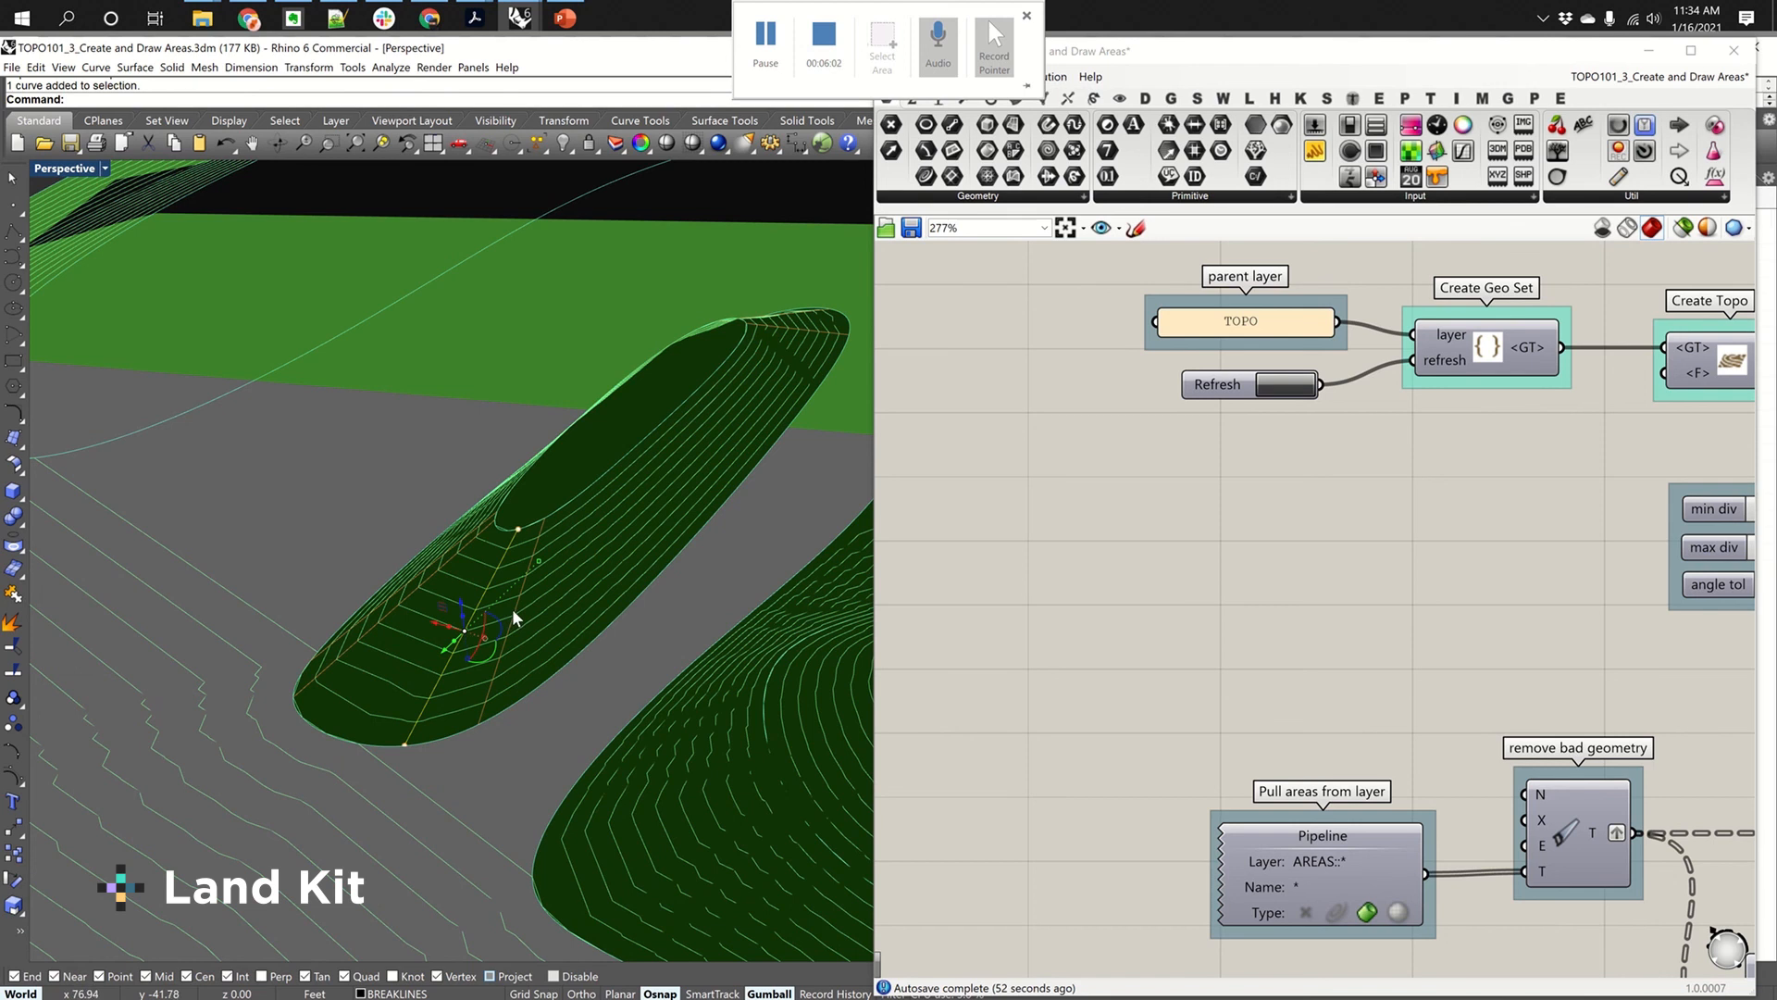
shift+click(410, 589)
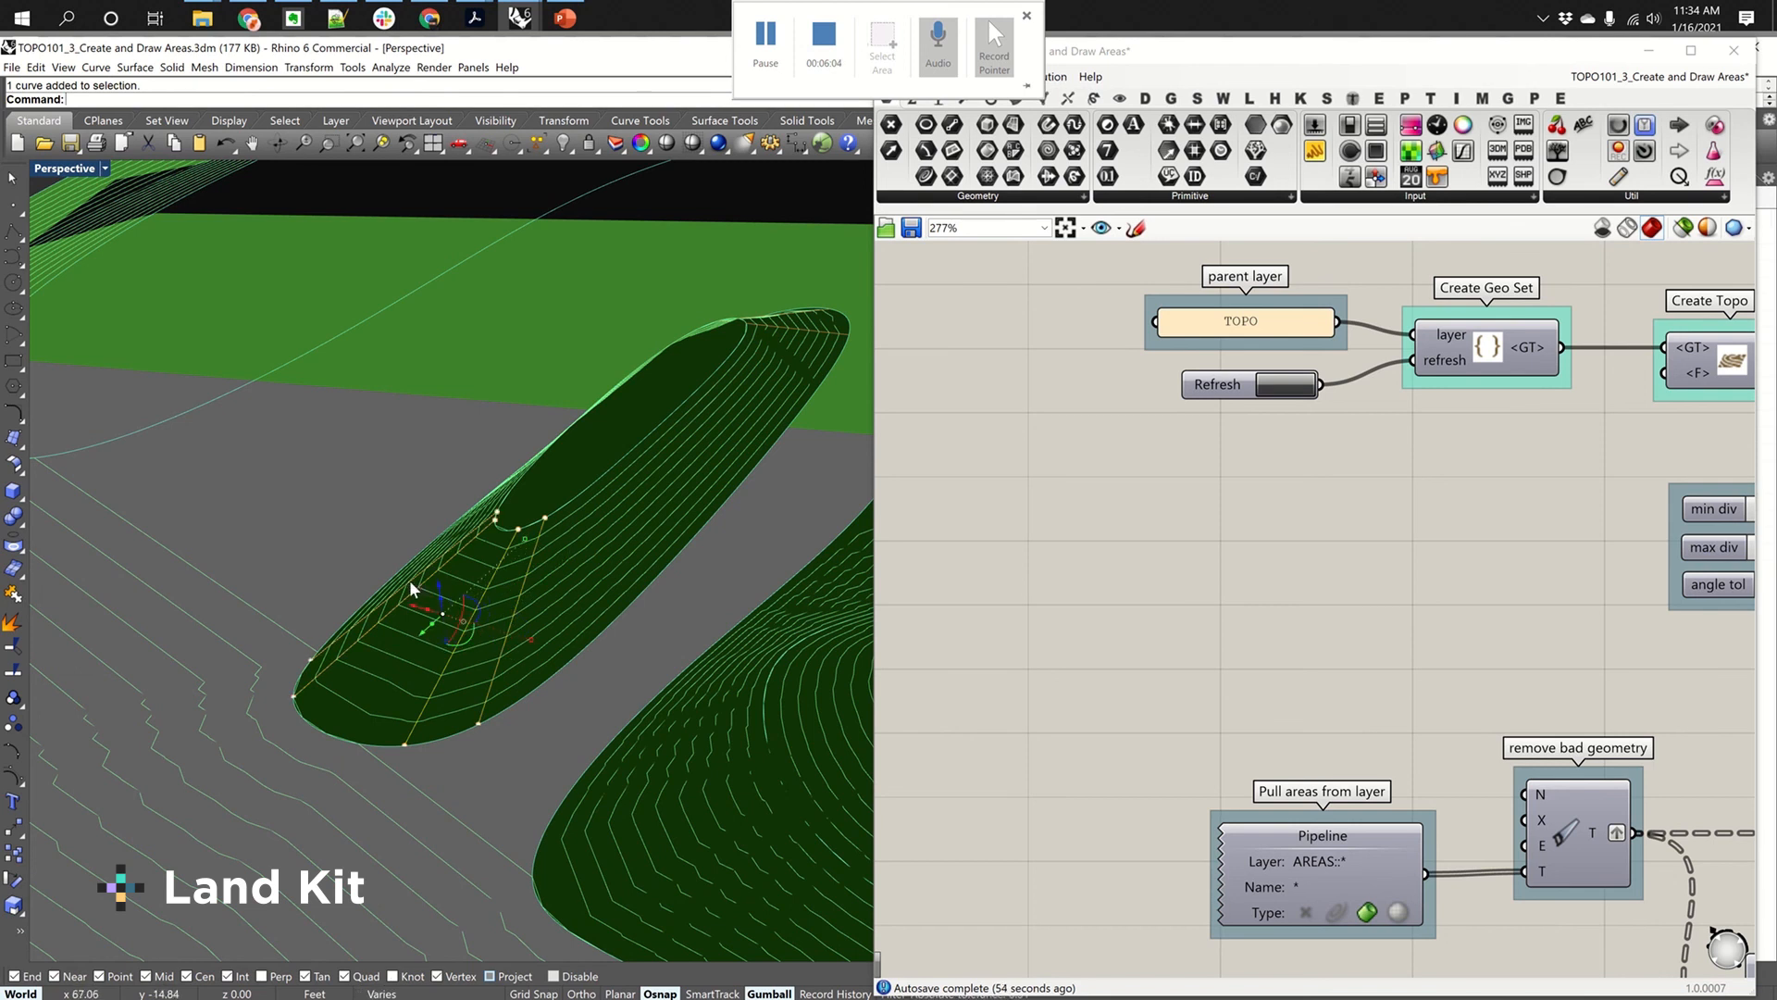
key(Delete)
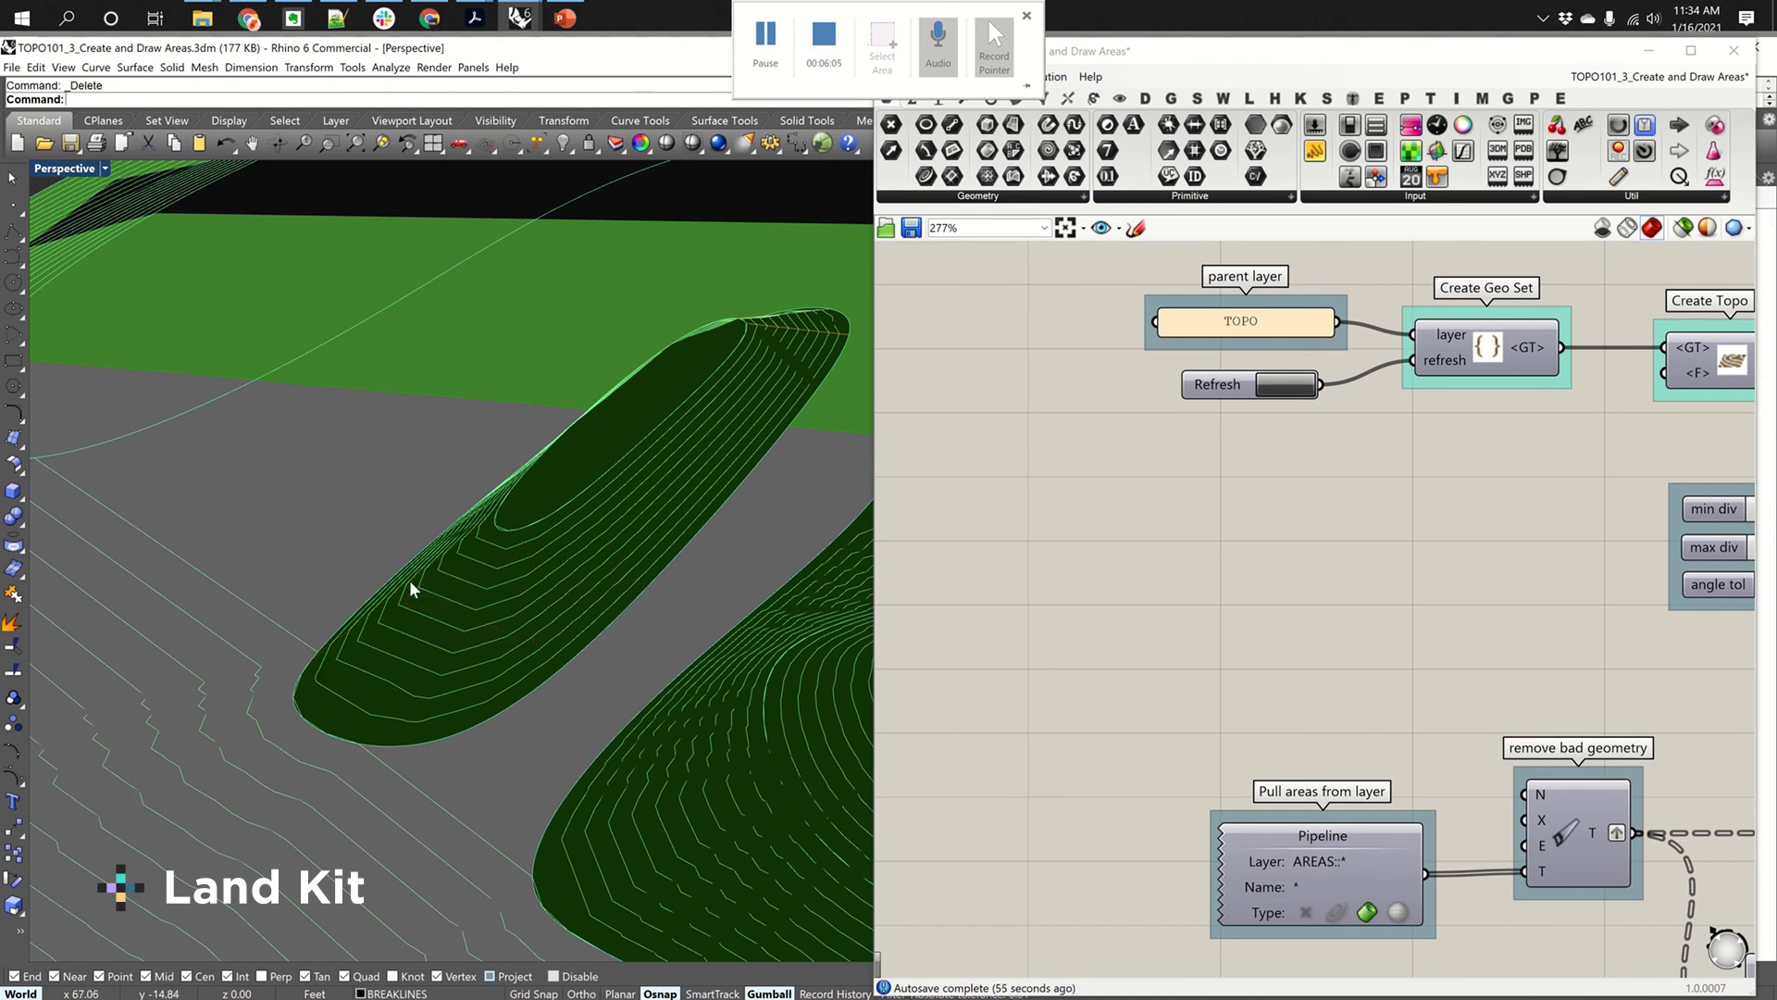
Step: Refresh the Create Geo Set component and inspect the recomputed contours and areas on the whole topography
click(1296, 387)
click(1296, 386)
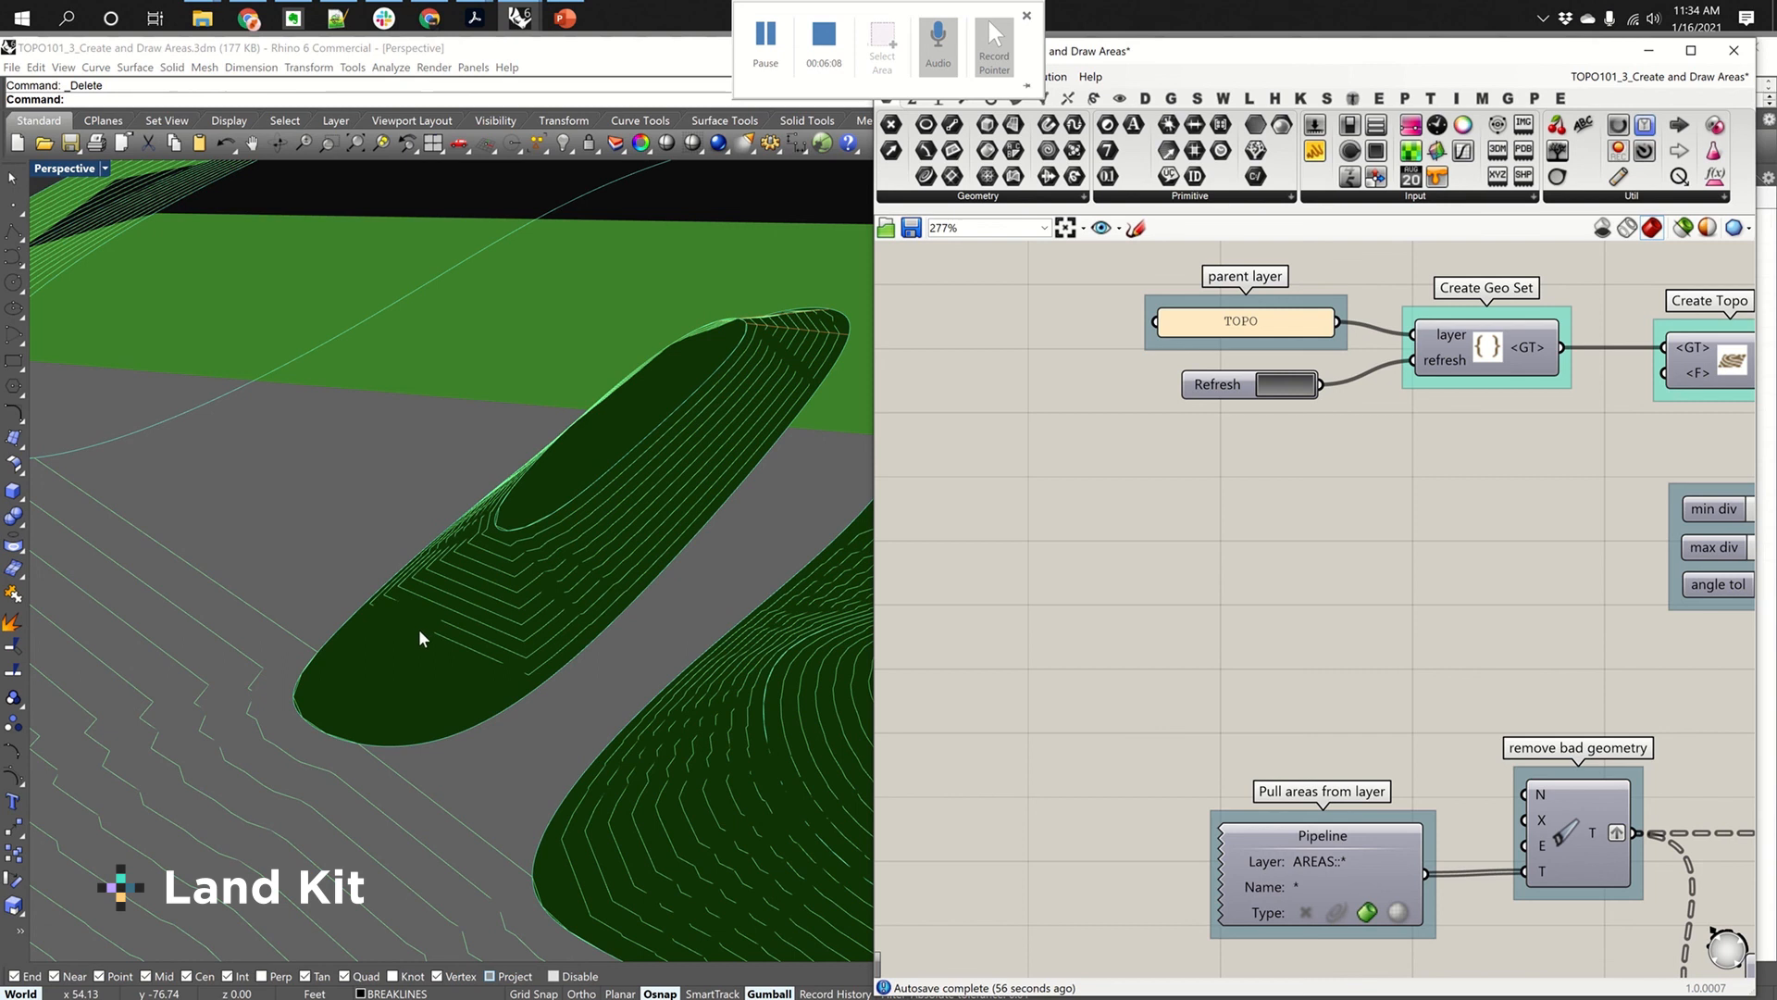
scroll(457, 648, down, 5)
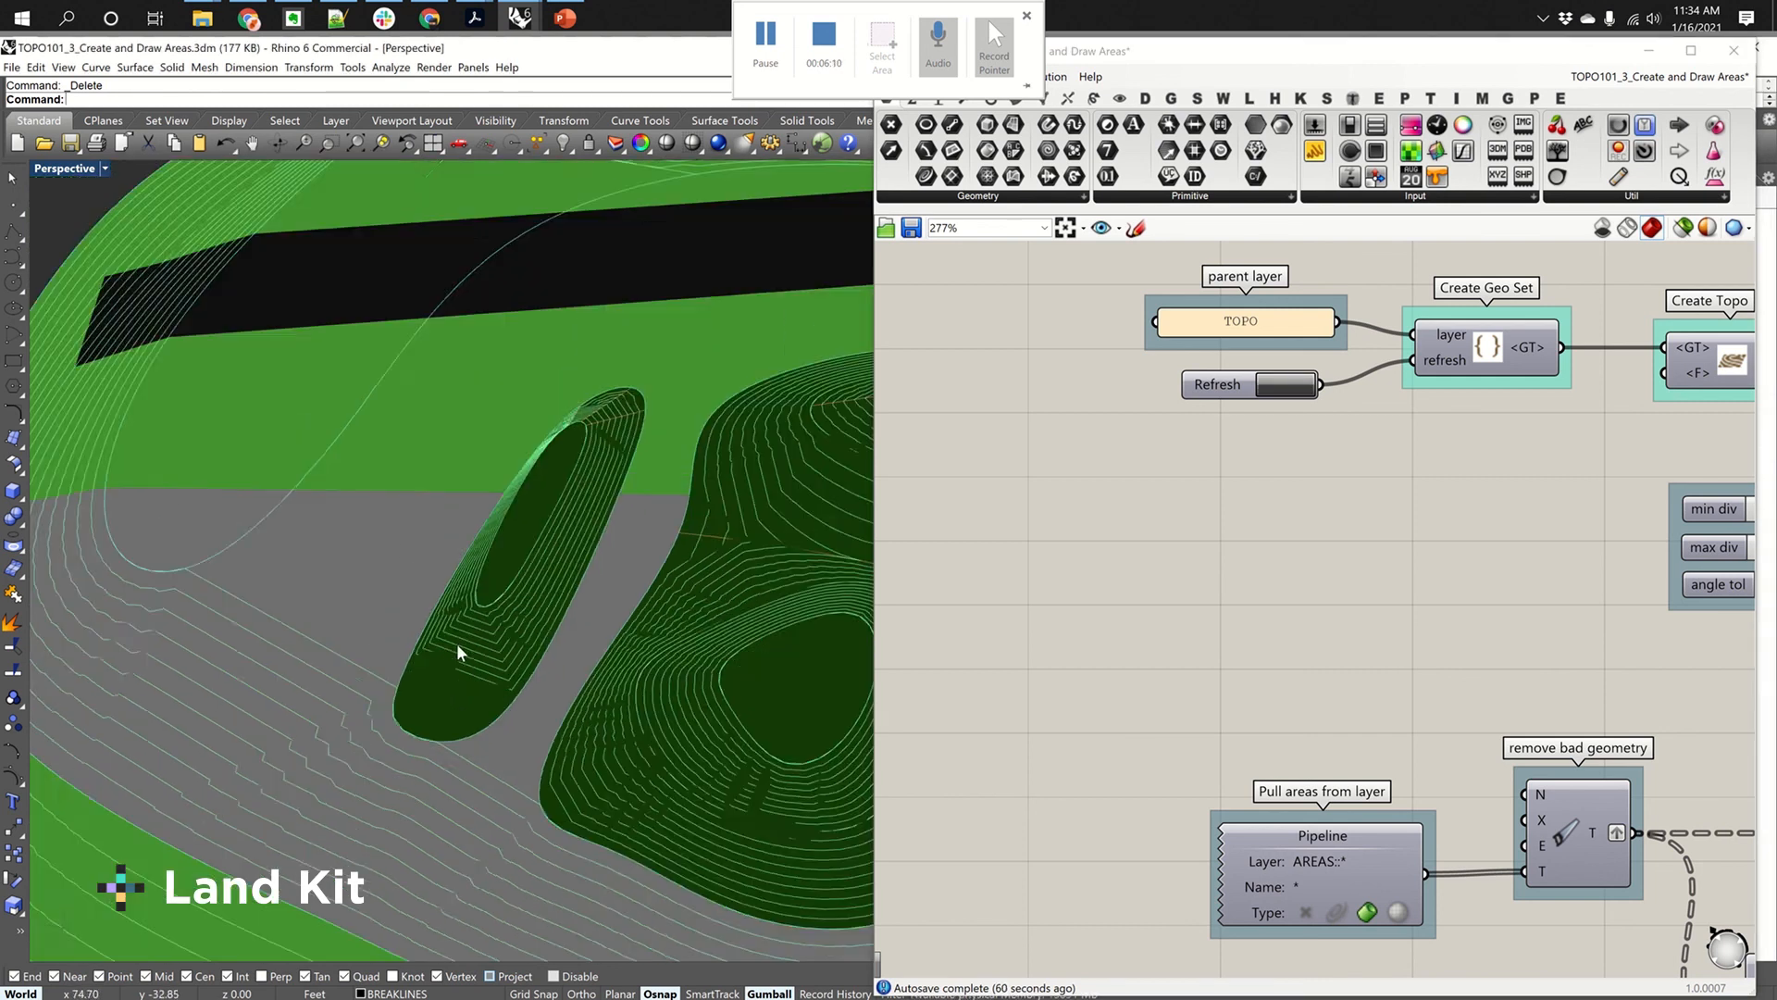
right_drag(518, 659, 450, 607)
scroll(620, 614, down, 6)
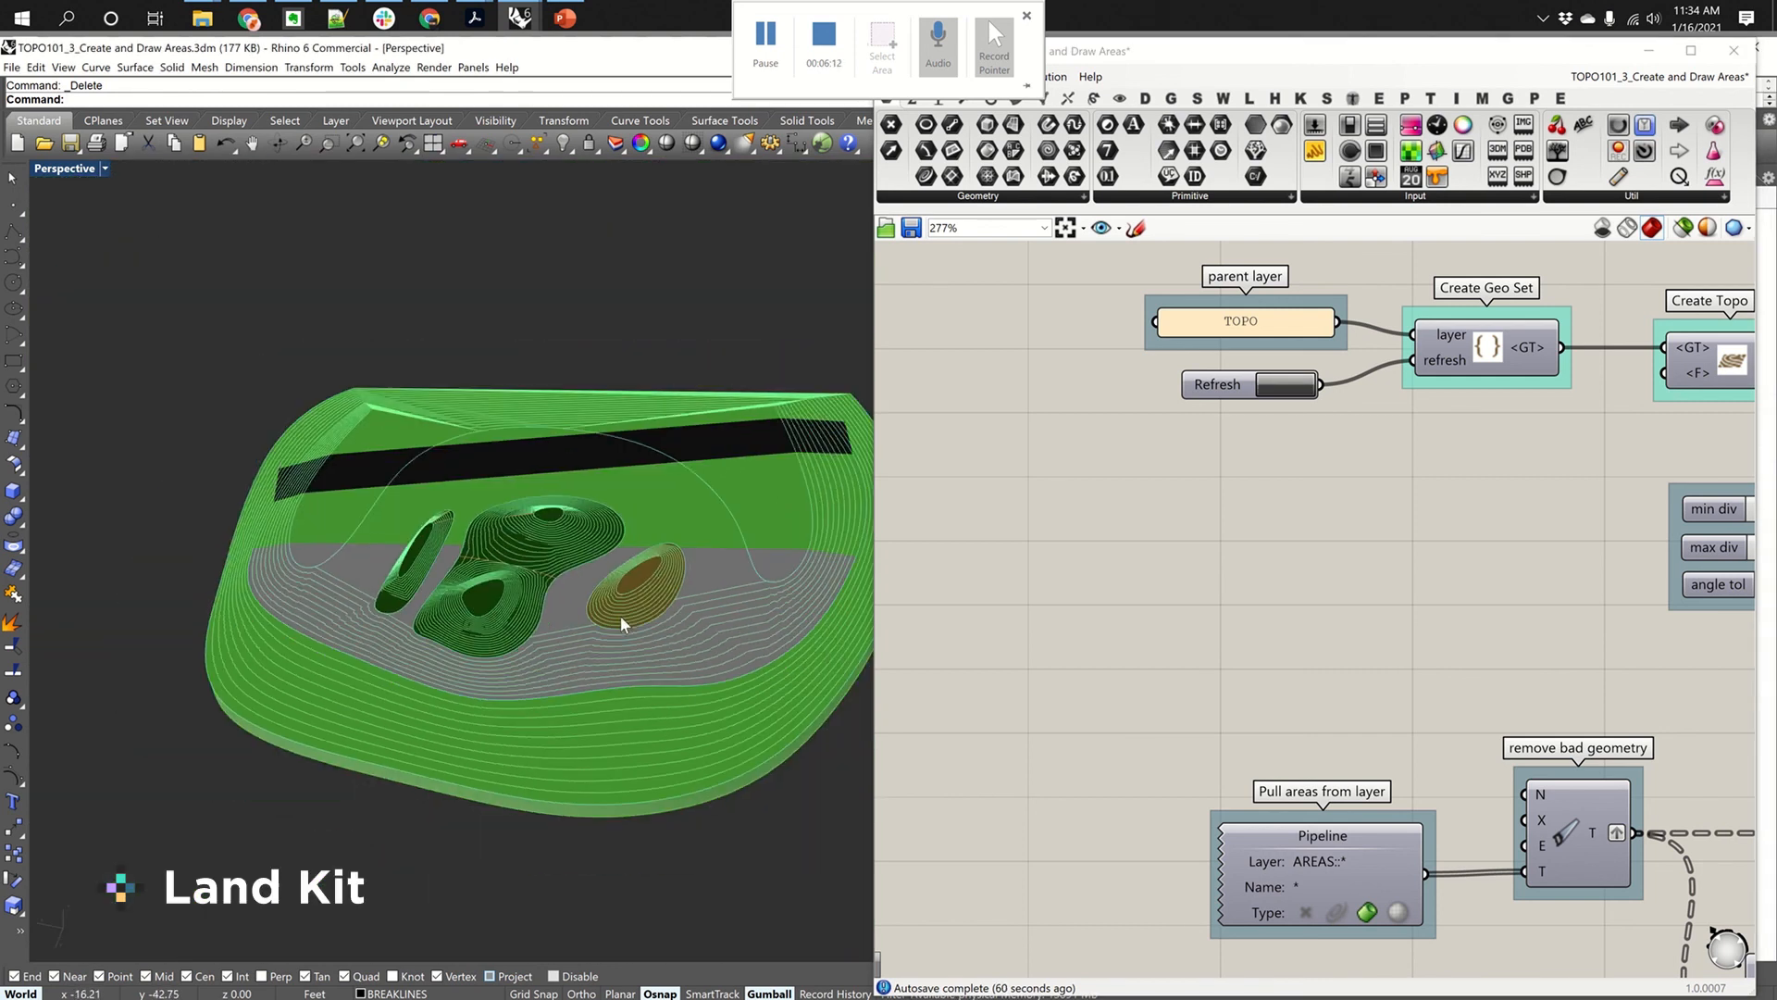
right_drag(620, 614, 646, 605)
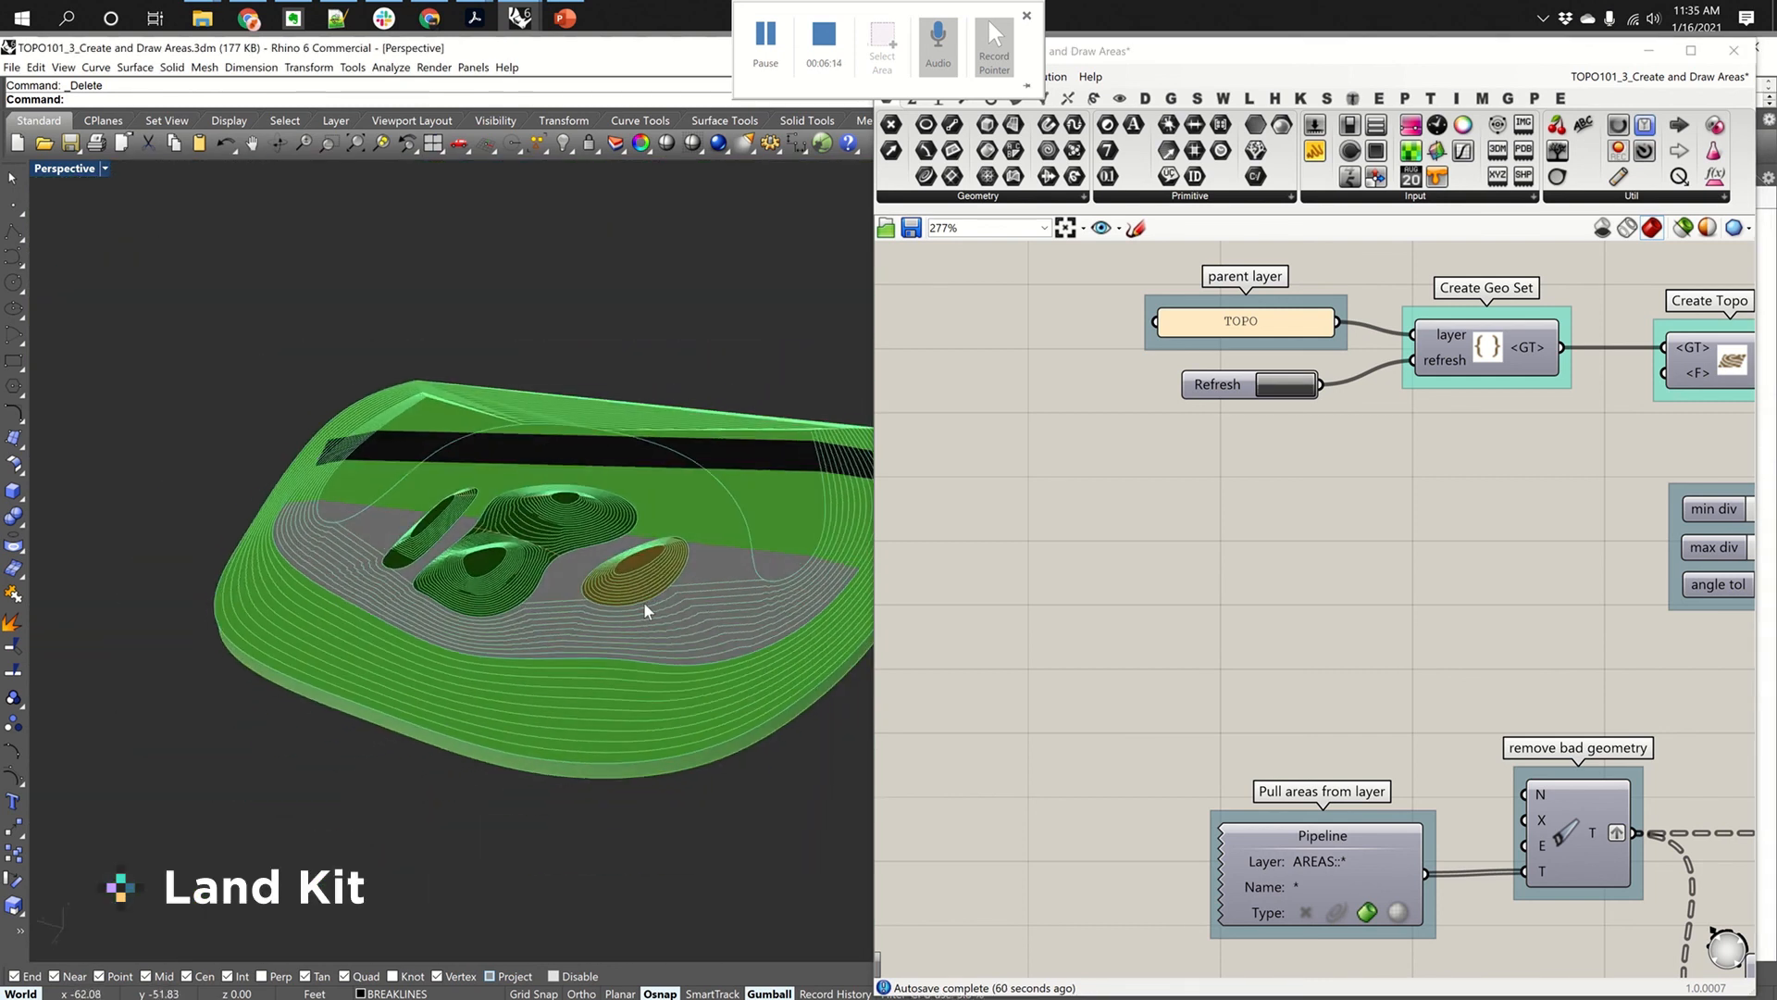